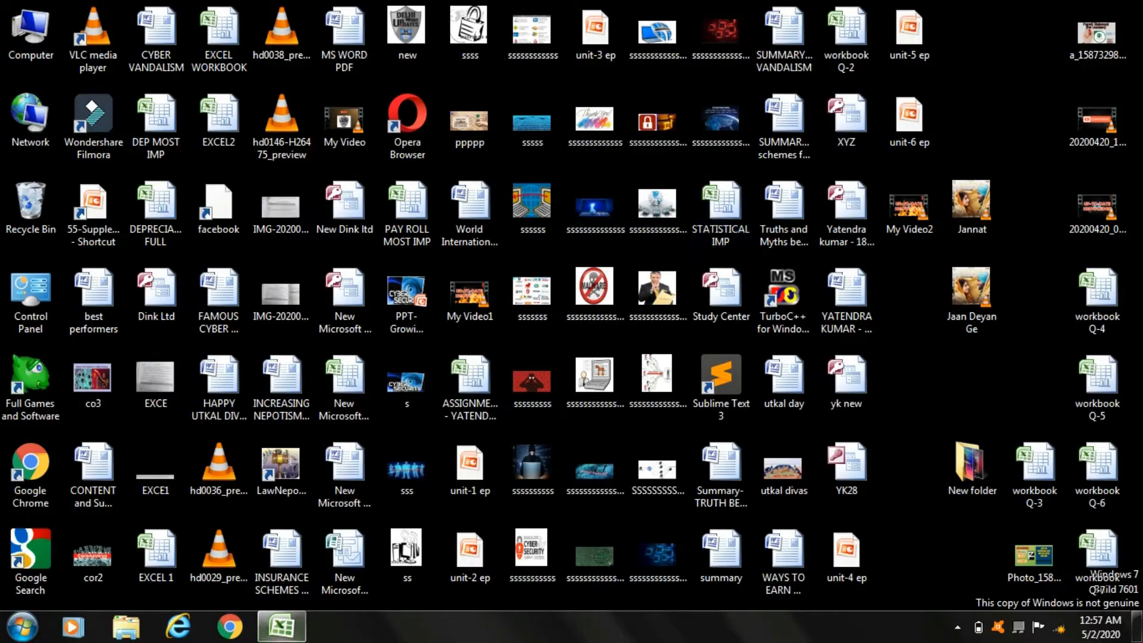
Switch to the NEW VIDEO workbook in Microsoft Excel and look over the payroll table, table array and question rules
{"action": "left_click", "coordinate": [281, 626]}
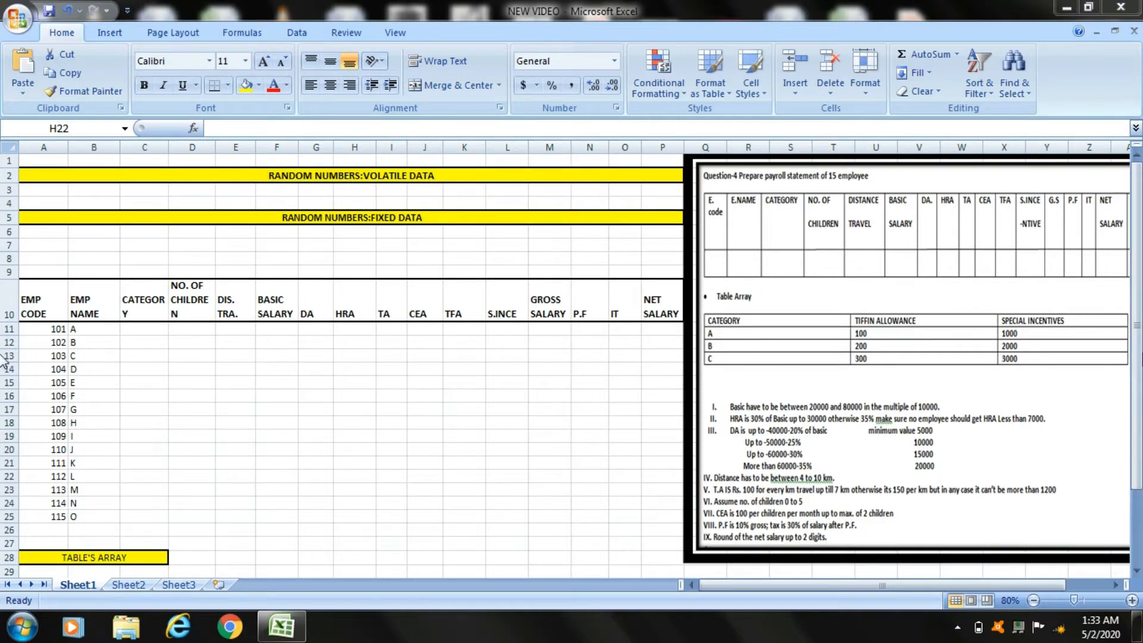
{"action": "scroll", "coordinate": [1137, 396], "scroll_direction": "down", "scroll_amount": 2}
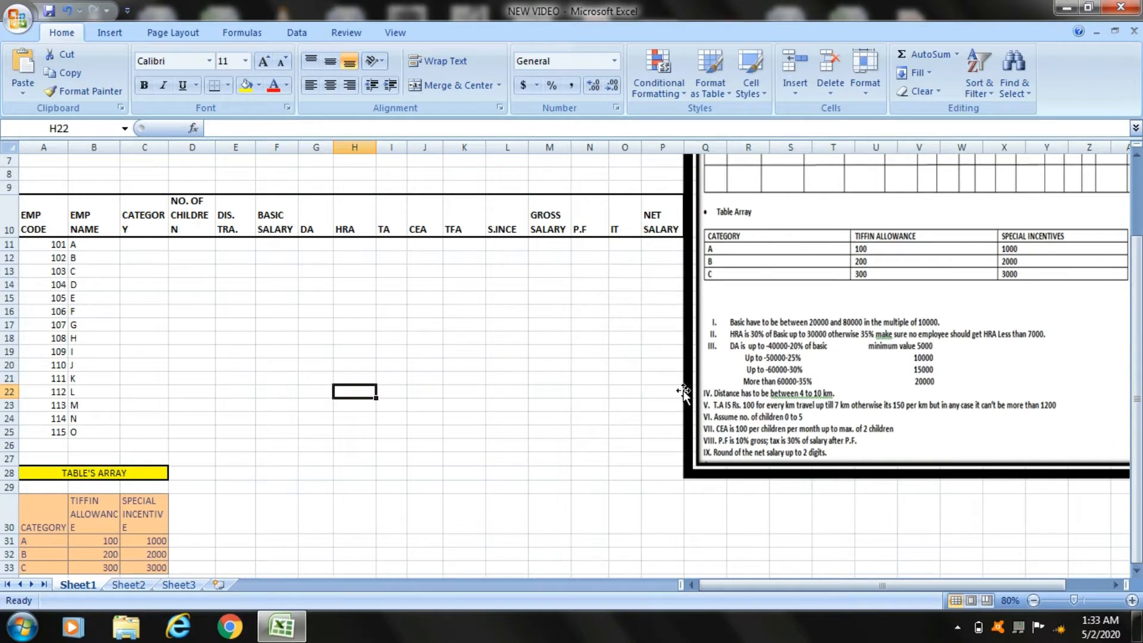
{"action": "scroll", "coordinate": [1134, 393], "scroll_direction": "up", "scroll_amount": 2}
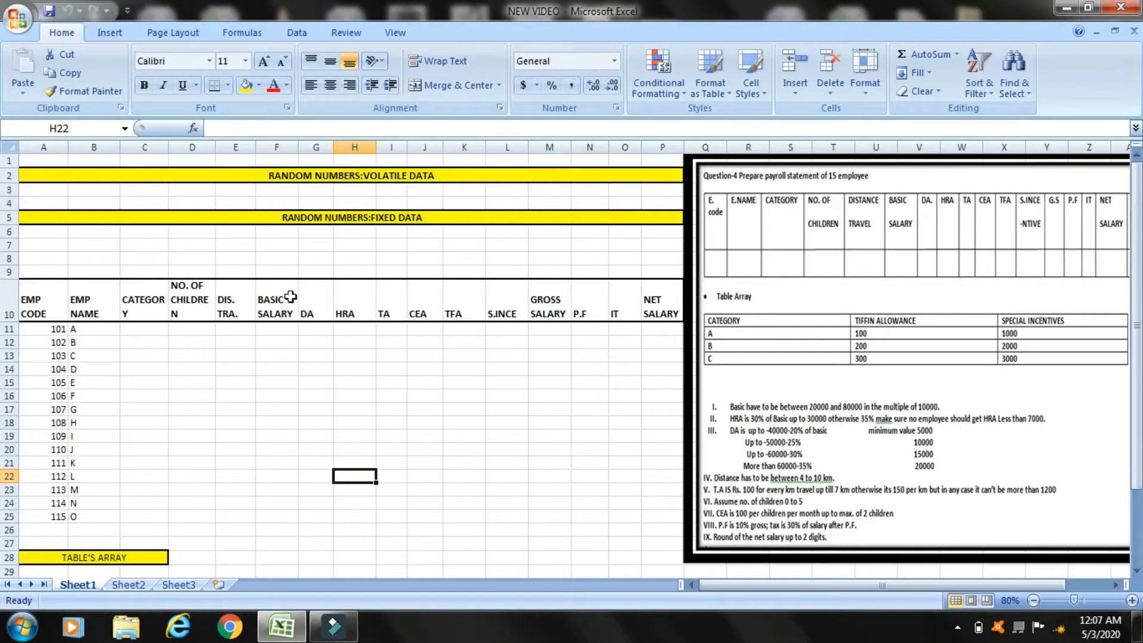
Enter =RANDBETWEEN(2,8)*10000 in A3 under the volatile data heading and fill it across to P3
{"action": "left_click", "coordinate": [46, 190]}
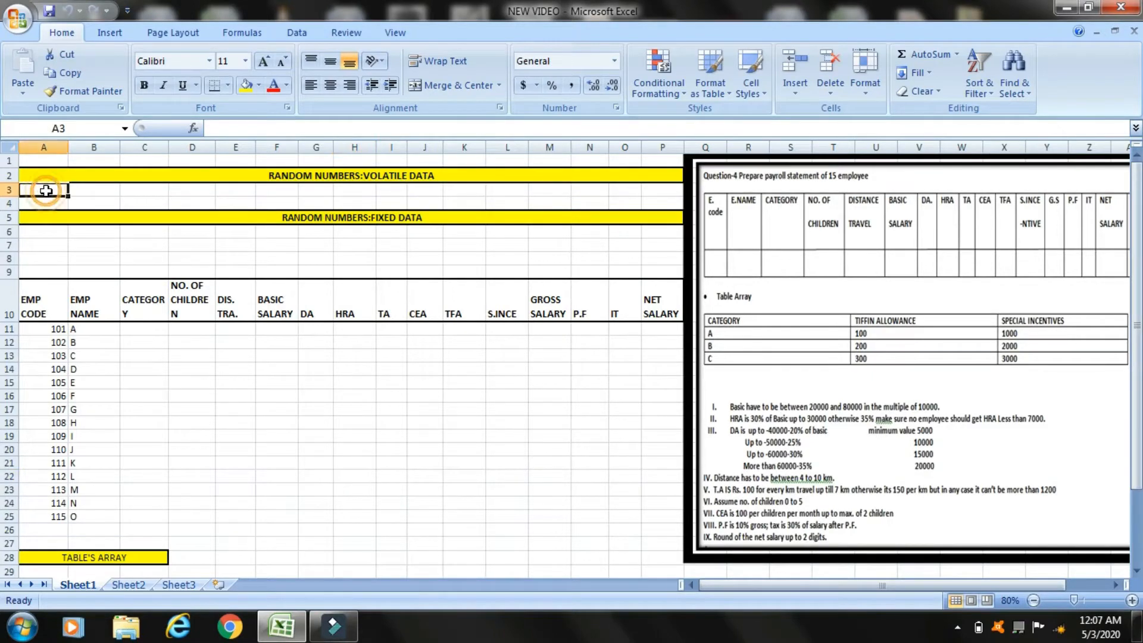
{"action": "type", "text": "="}
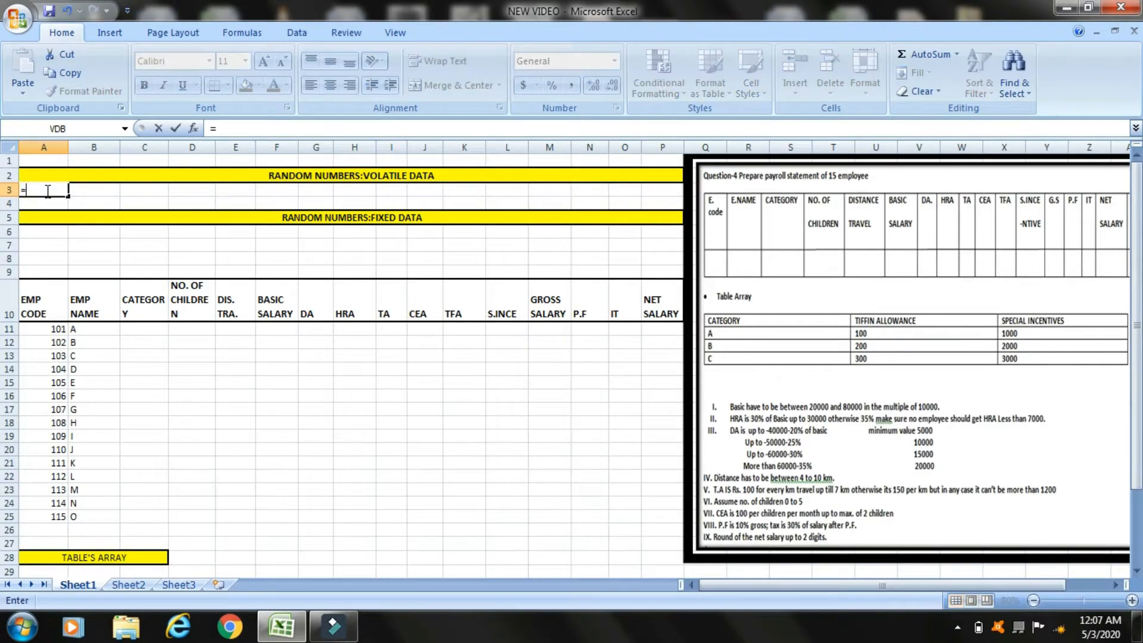
{"action": "type", "text": "ra"}
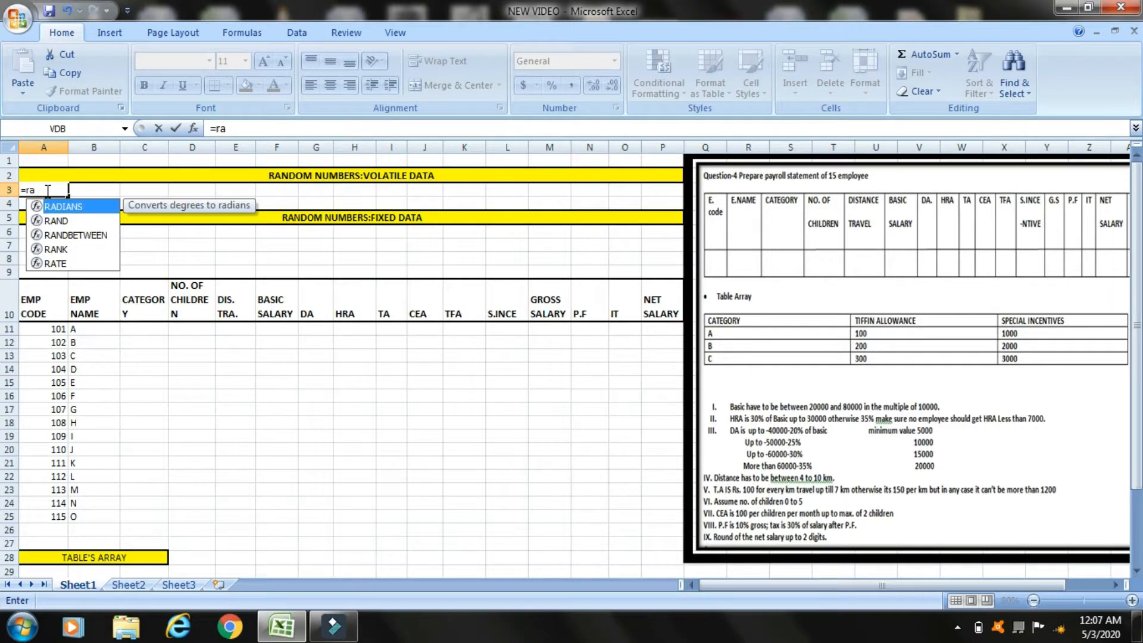
{"action": "type", "text": "ndbe"}
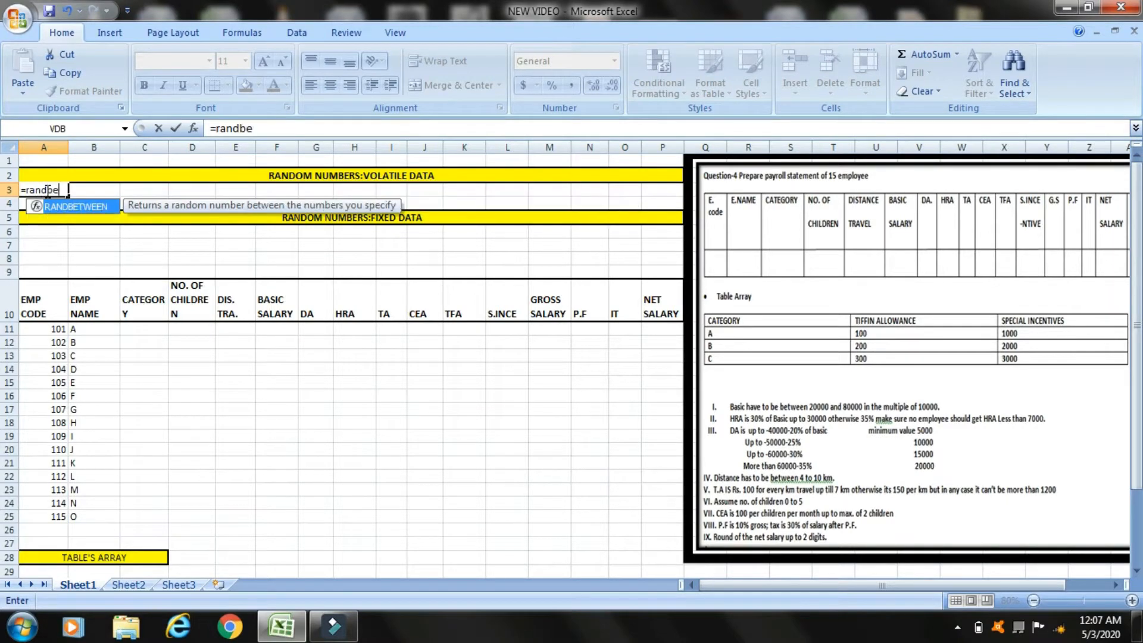
{"action": "double_click", "coordinate": [76, 207]}
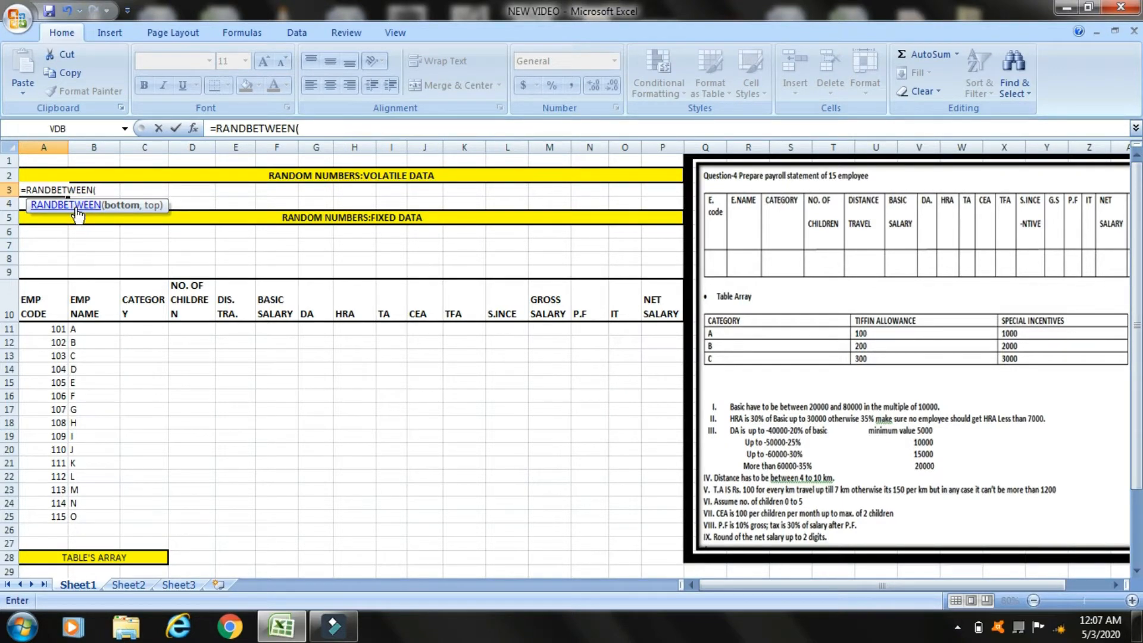
{"action": "type", "text": "2,8)"}
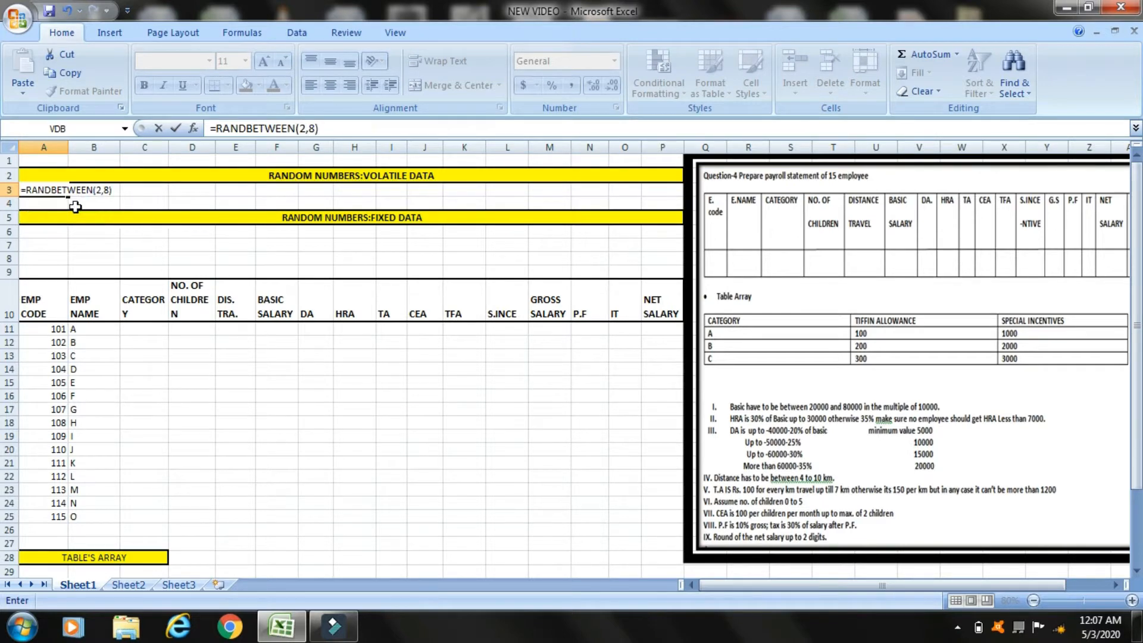
{"action": "type", "text": "*10000"}
{"action": "key", "text": "Return"}
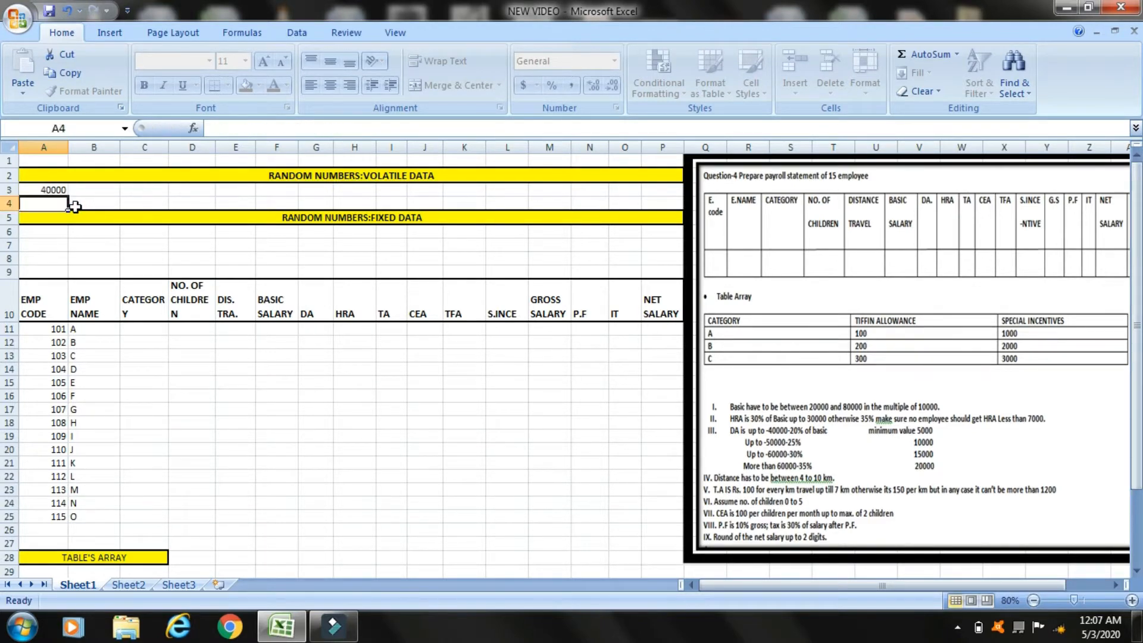
{"action": "left_click", "coordinate": [56, 190]}
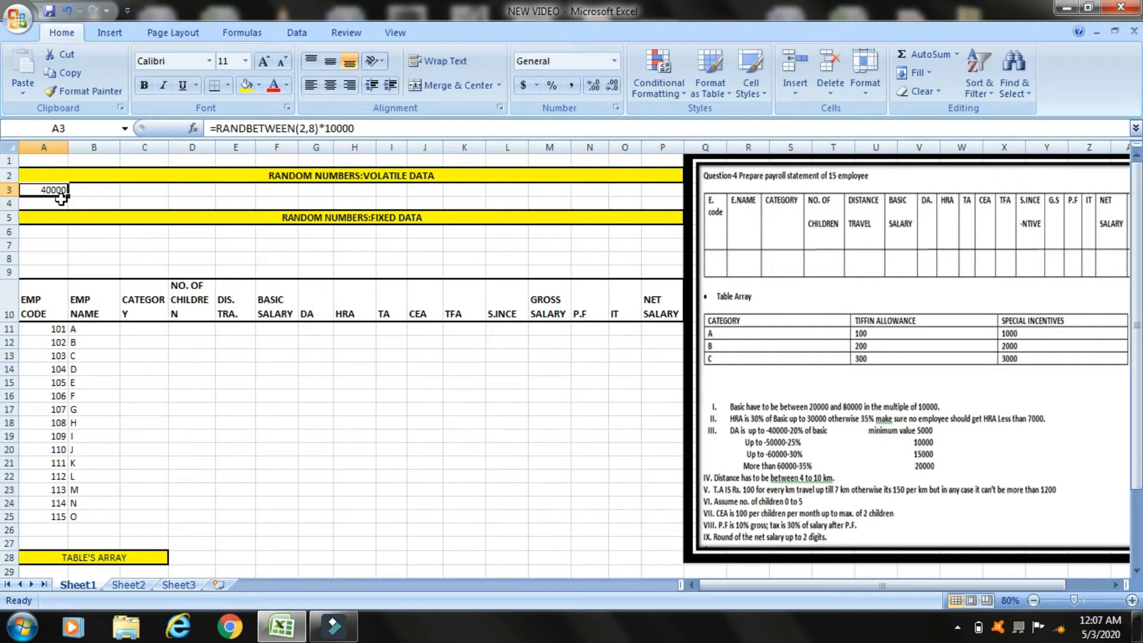
{"action": "left_click_drag", "start_coordinate": [67, 197], "coordinate": [681, 195]}
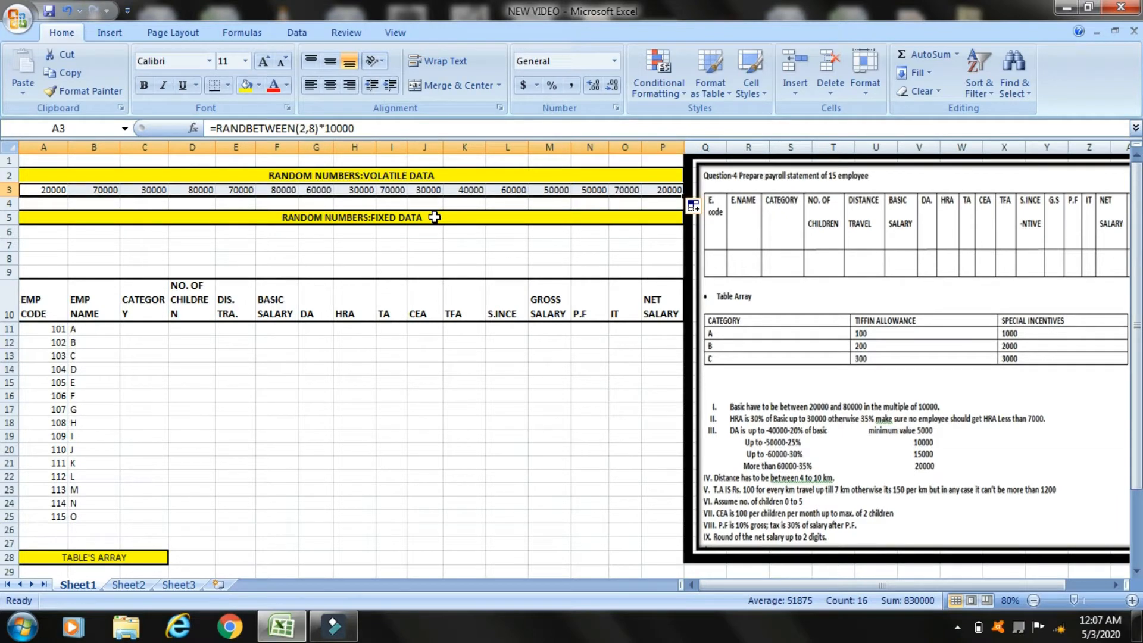
Copy the random numbers in A3:P3 and paste them as values only into row 6, starting at A6
{"action": "left_click", "coordinate": [55, 232]}
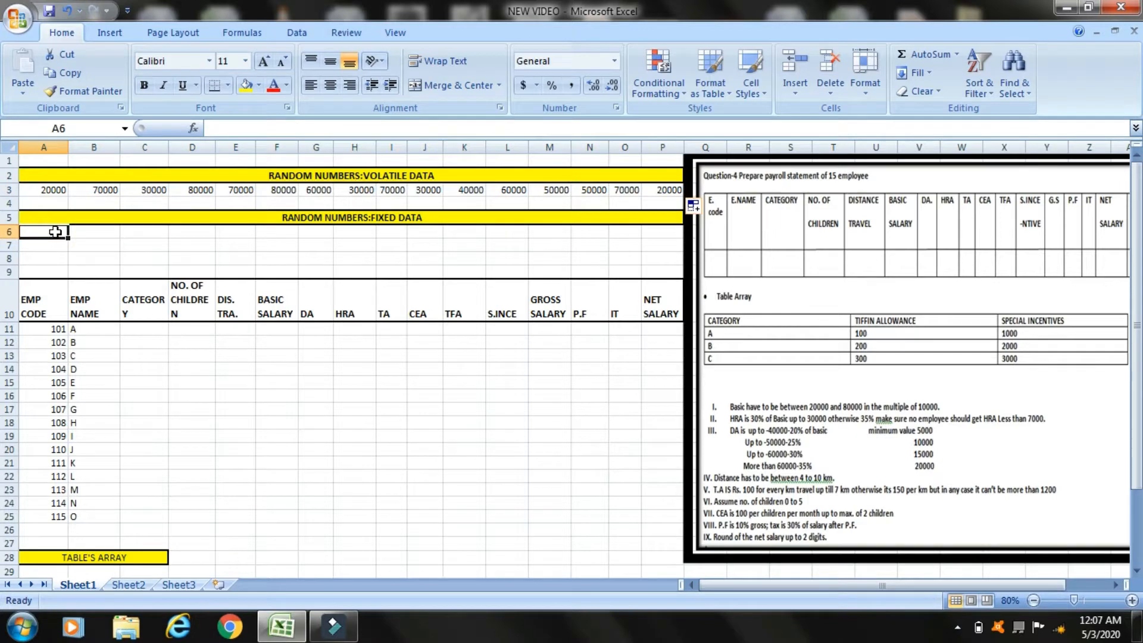
{"action": "left_click", "coordinate": [43, 191]}
{"action": "left_click_drag", "start_coordinate": [43, 190], "coordinate": [672, 194]}
{"action": "right_click", "coordinate": [671, 194]}
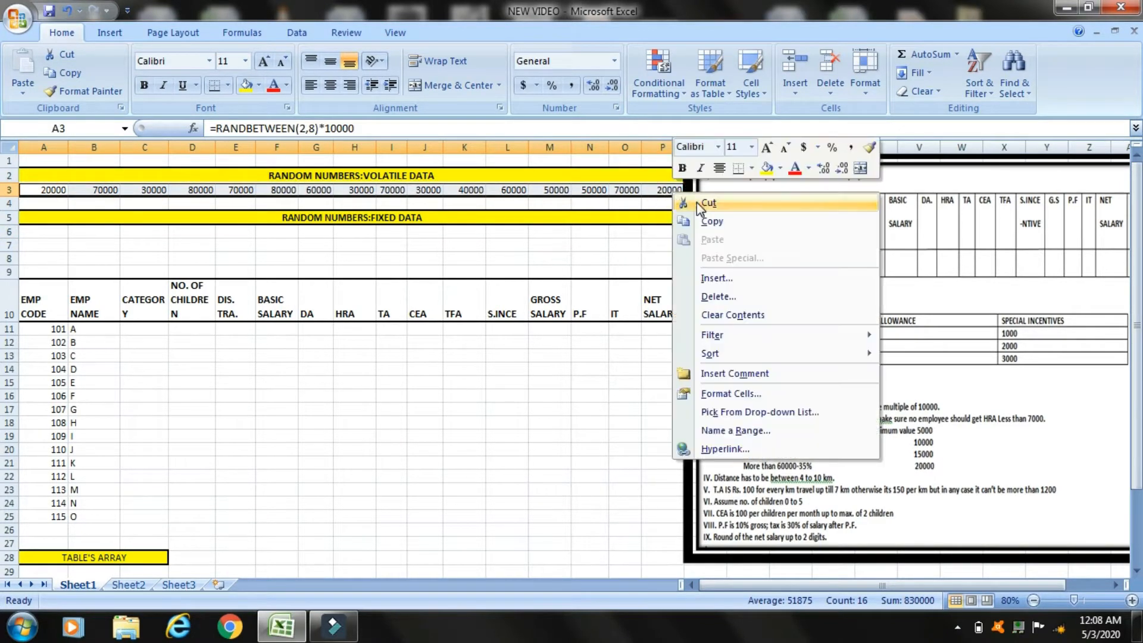
{"action": "left_click", "coordinate": [706, 222]}
{"action": "left_click", "coordinate": [53, 236]}
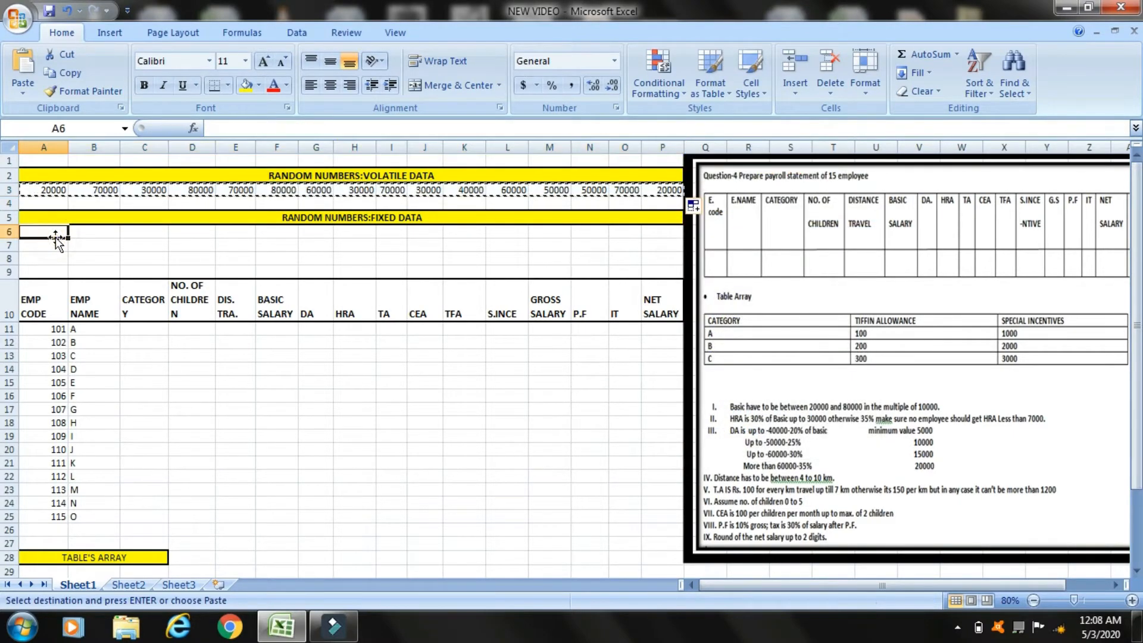
{"action": "right_click", "coordinate": [53, 238]}
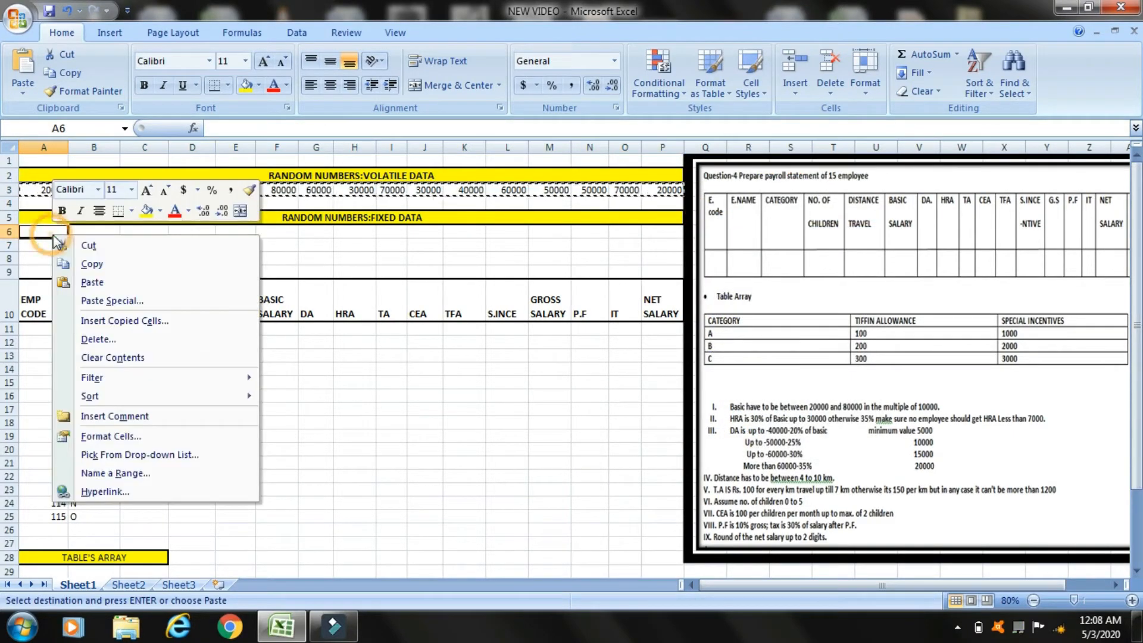
{"action": "left_click", "coordinate": [116, 302]}
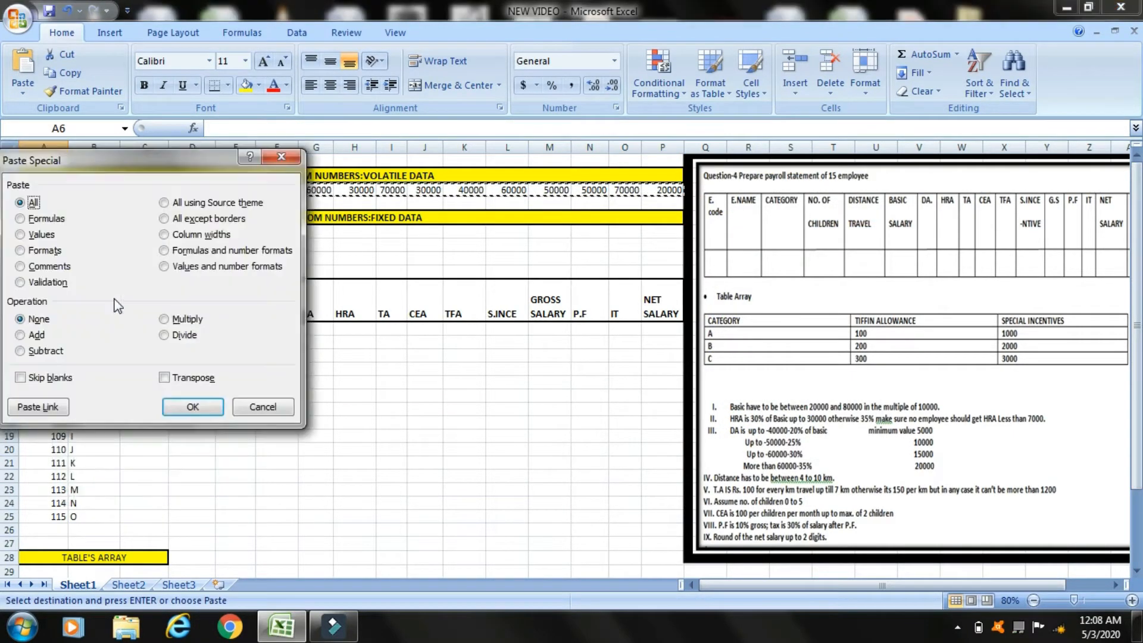
{"action": "left_click", "coordinate": [21, 236]}
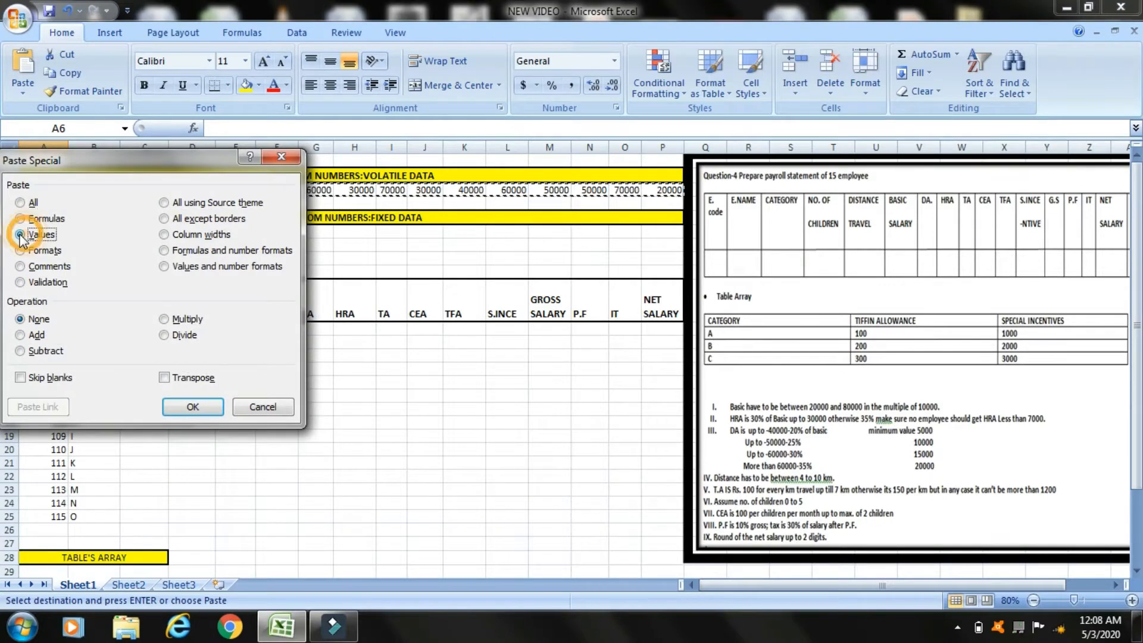
{"action": "left_click", "coordinate": [209, 399]}
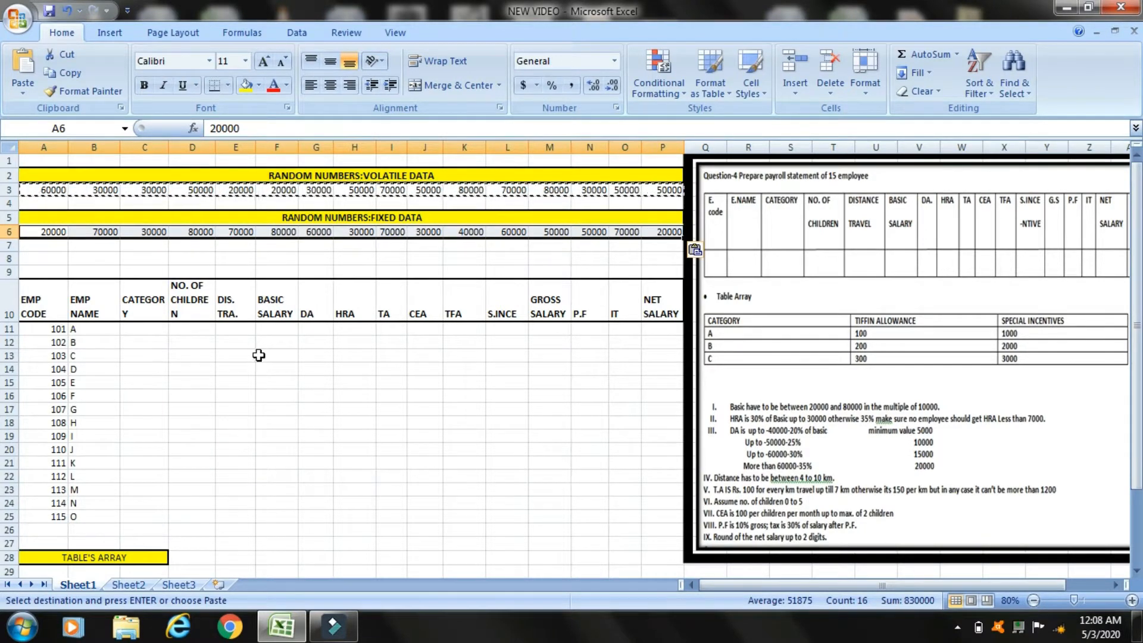
{"action": "left_click", "coordinate": [278, 329]}
{"action": "right_click", "coordinate": [278, 330]}
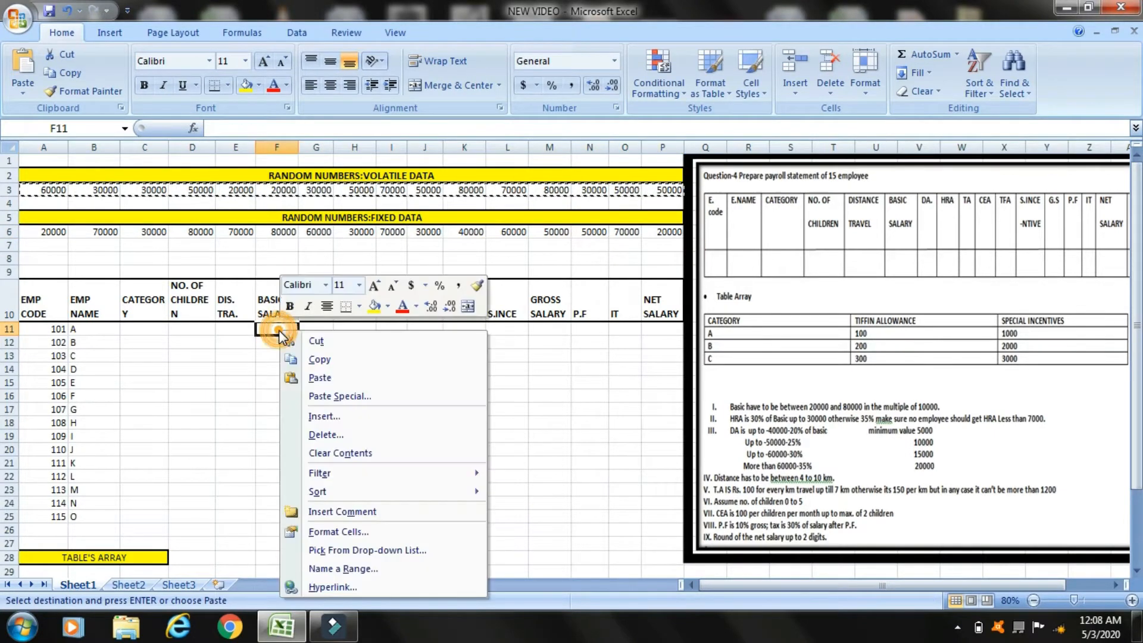
{"action": "left_click", "coordinate": [46, 231]}
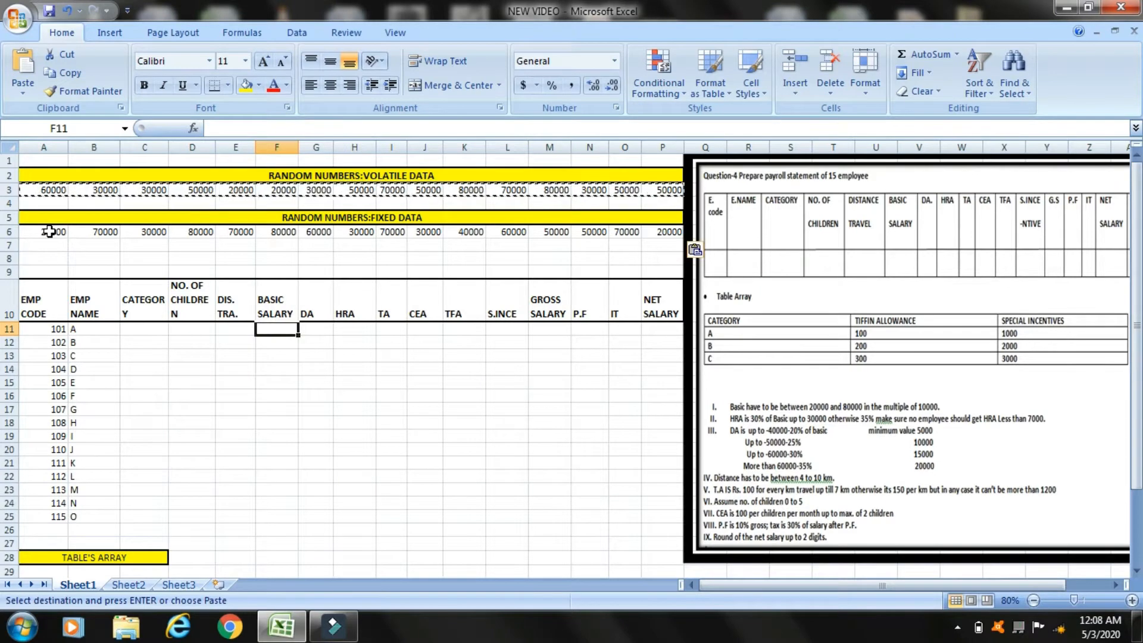
{"action": "left_click_drag", "start_coordinate": [51, 231], "coordinate": [279, 232]}
{"action": "left_click_drag", "start_coordinate": [512, 179], "coordinate": [685, 235]}
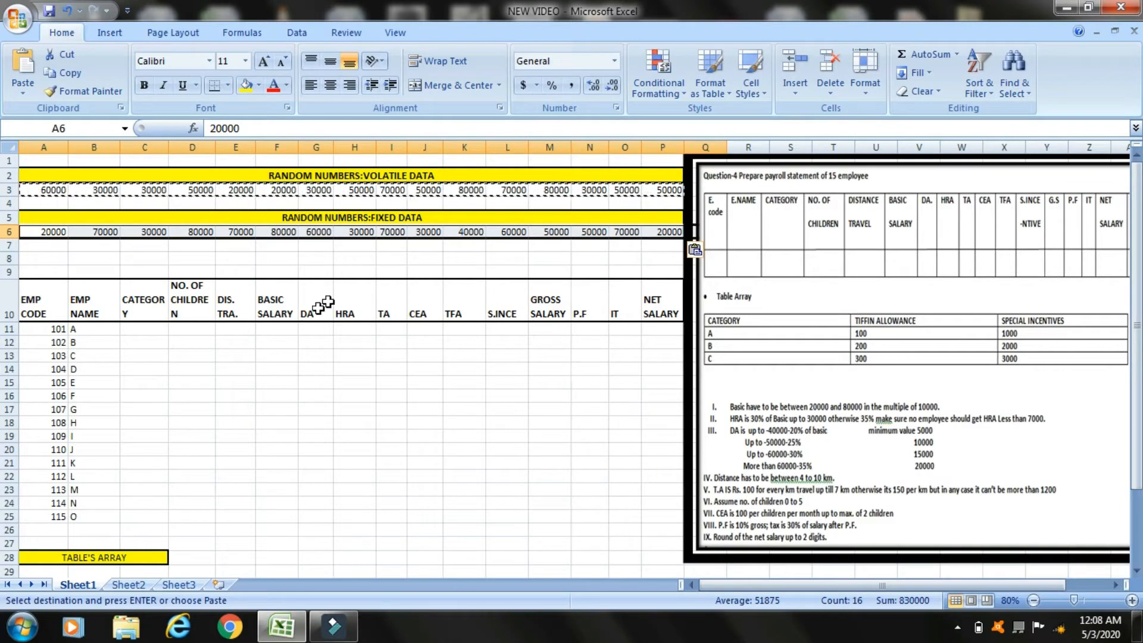
{"action": "left_click", "coordinate": [282, 327]}
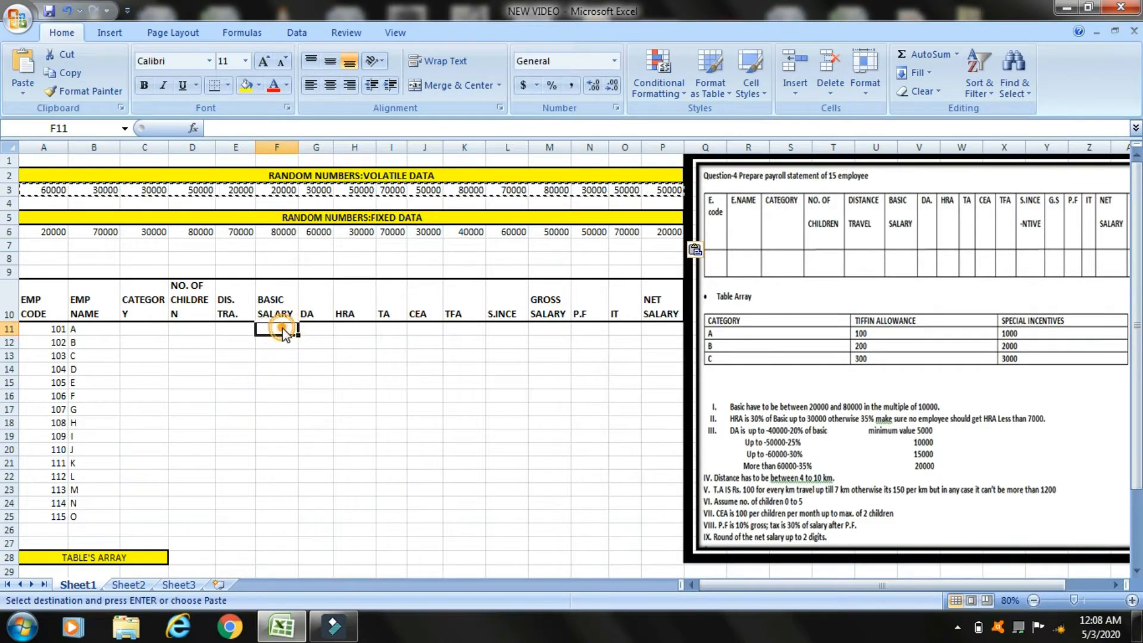
{"action": "right_click", "coordinate": [283, 328]}
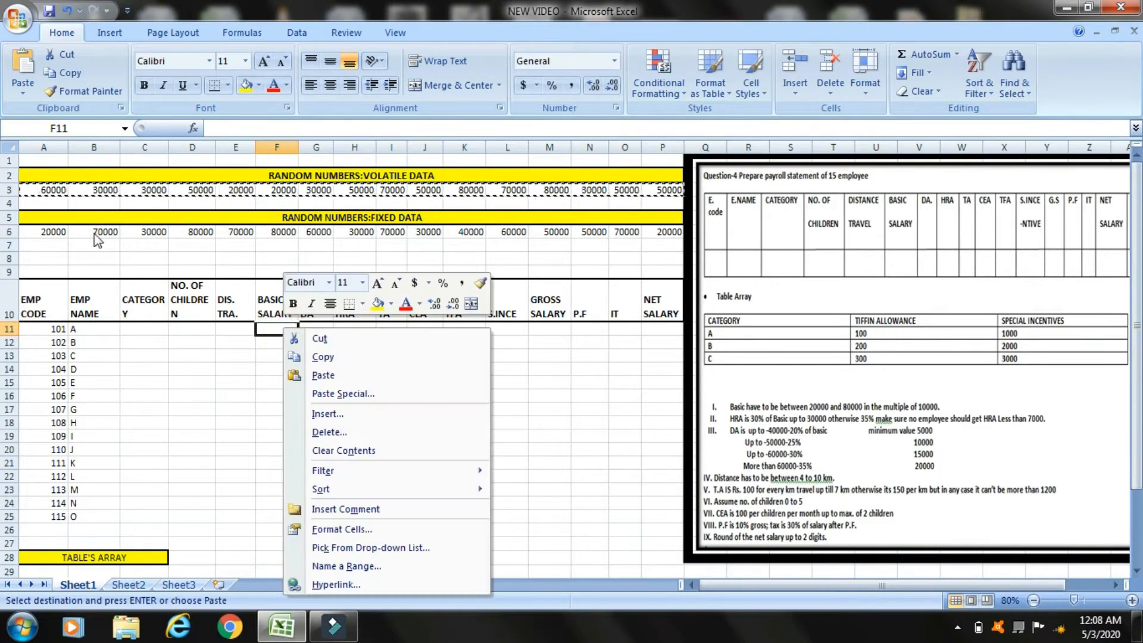
{"action": "left_click", "coordinate": [36, 234]}
Copy the fixed numbers in A6:P6 and paste them transposed down the BASIC SALARY column, starting at F11
{"action": "left_click_drag", "start_coordinate": [36, 234], "coordinate": [664, 234]}
{"action": "right_click", "coordinate": [664, 235]}
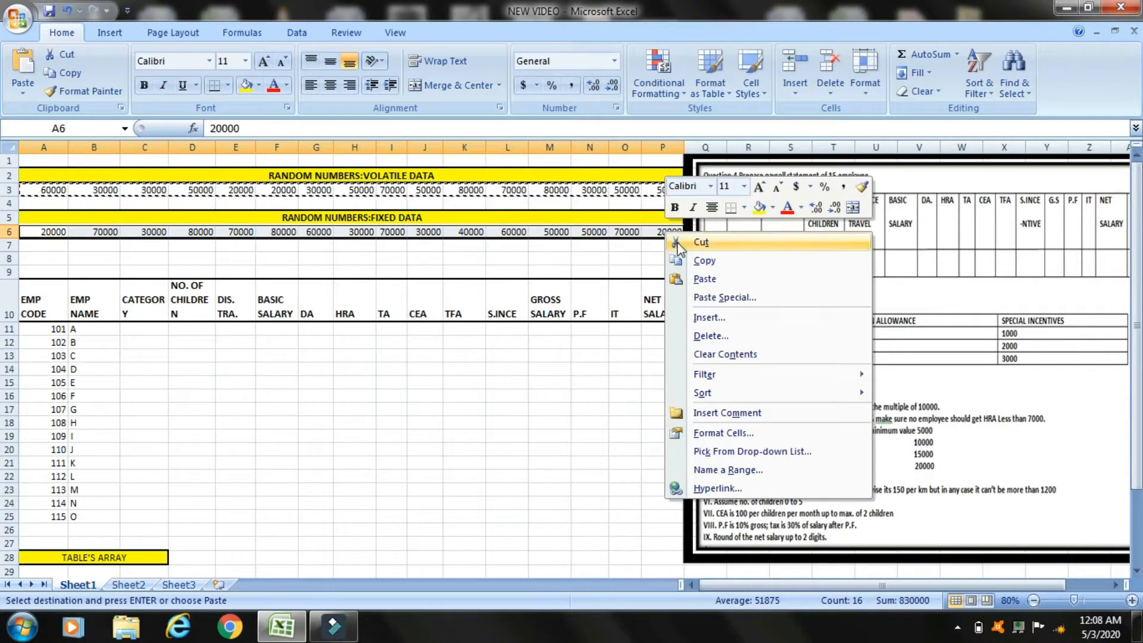
{"action": "left_click", "coordinate": [685, 261]}
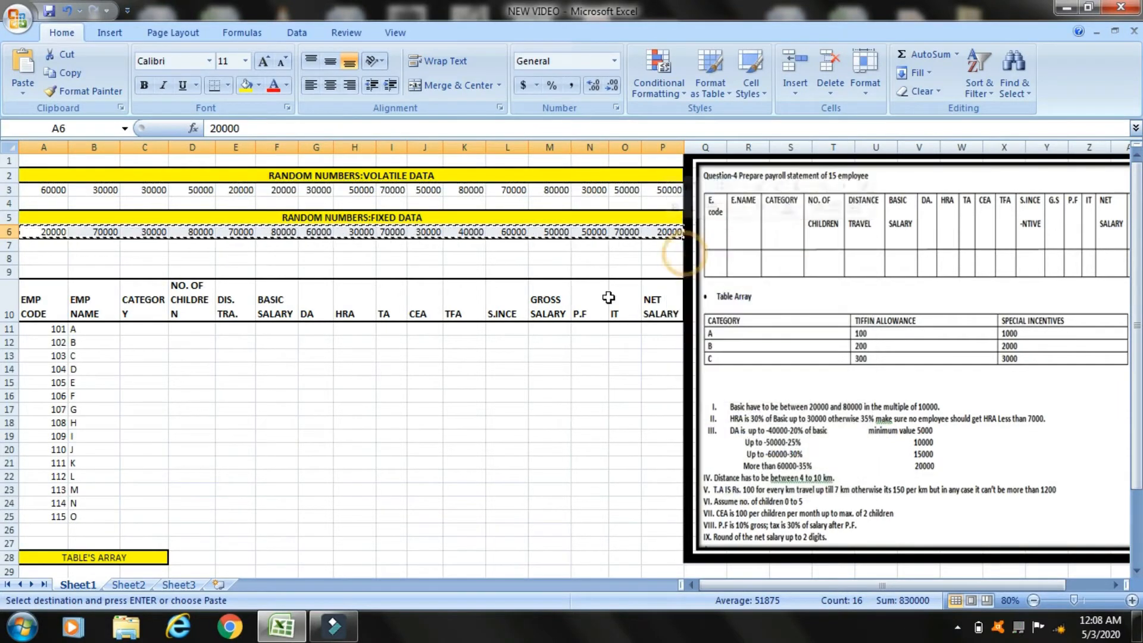
{"action": "left_click", "coordinate": [277, 331]}
{"action": "right_click", "coordinate": [277, 334]}
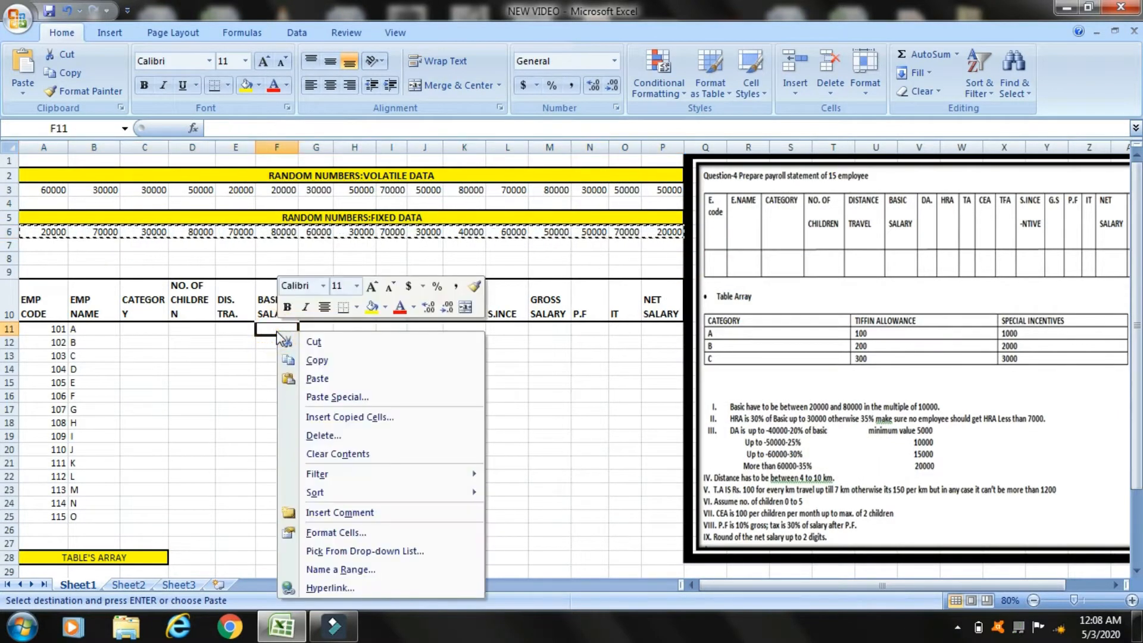
{"action": "left_click", "coordinate": [329, 400]}
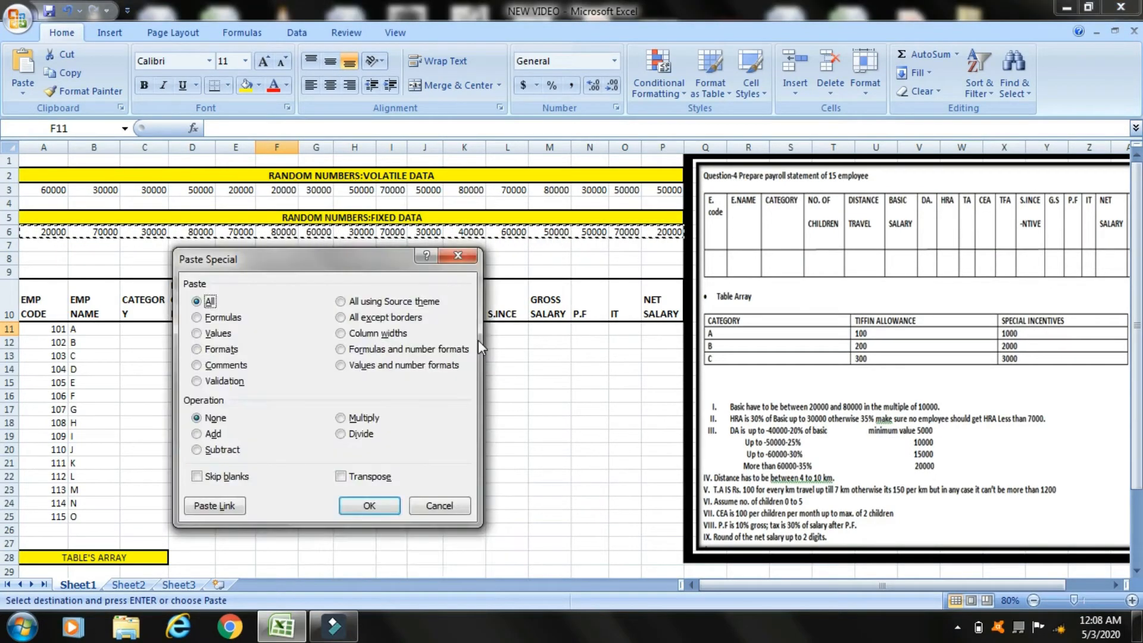
{"action": "left_click", "coordinate": [341, 476]}
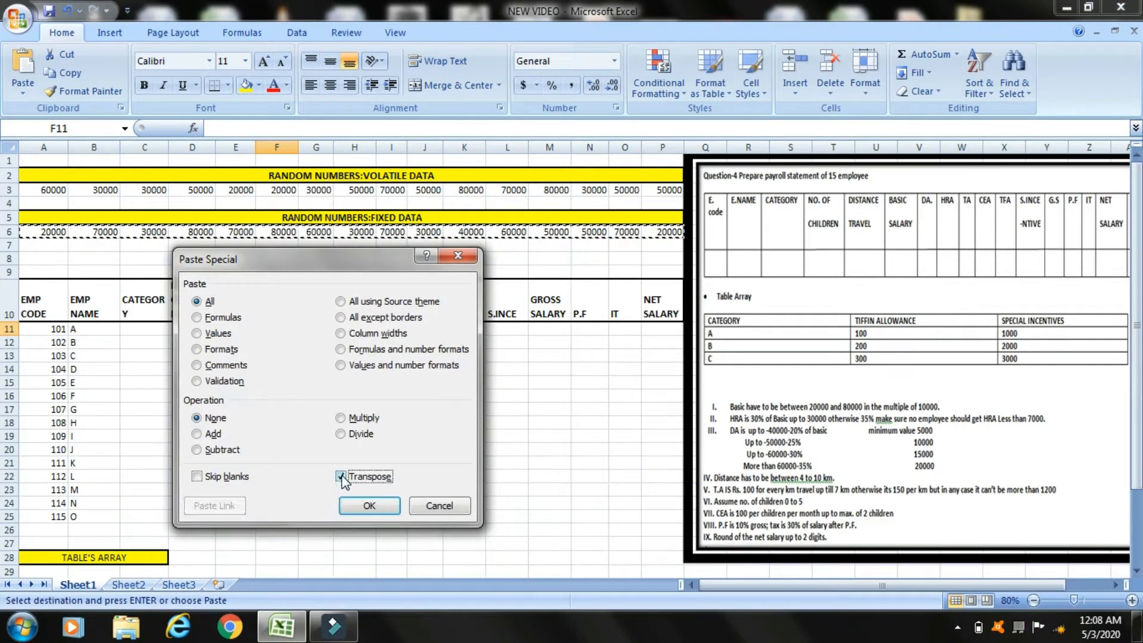
{"action": "left_click", "coordinate": [369, 507]}
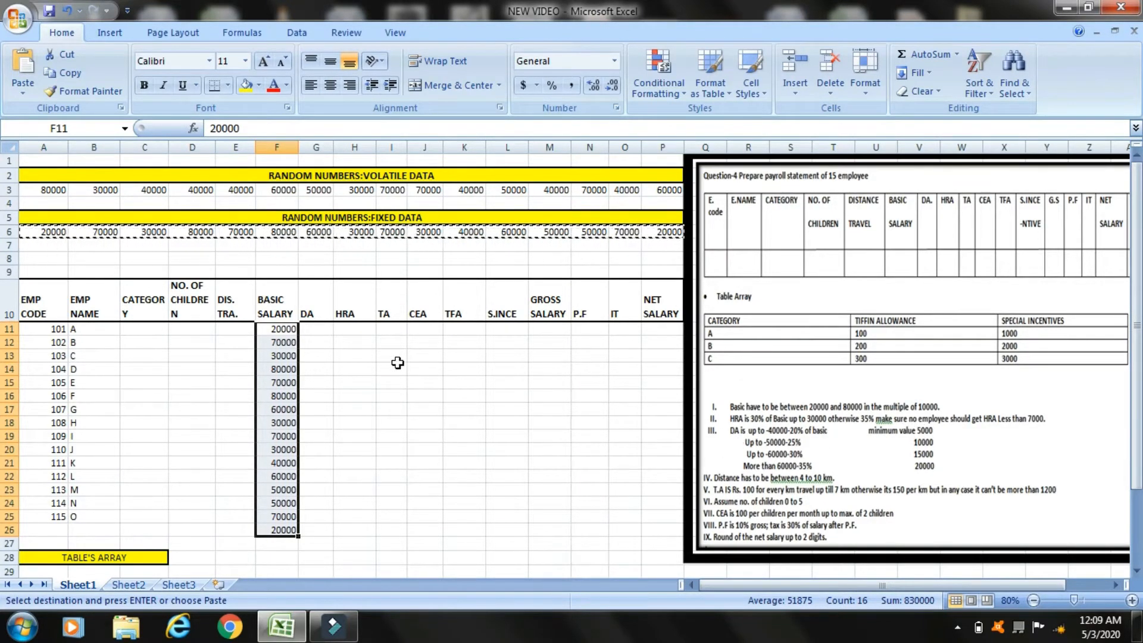
Start the HRA formula in H11 with =MIN(IF(F11<=30000, so it tests the first employee's basic salary
{"action": "left_click", "coordinate": [345, 326]}
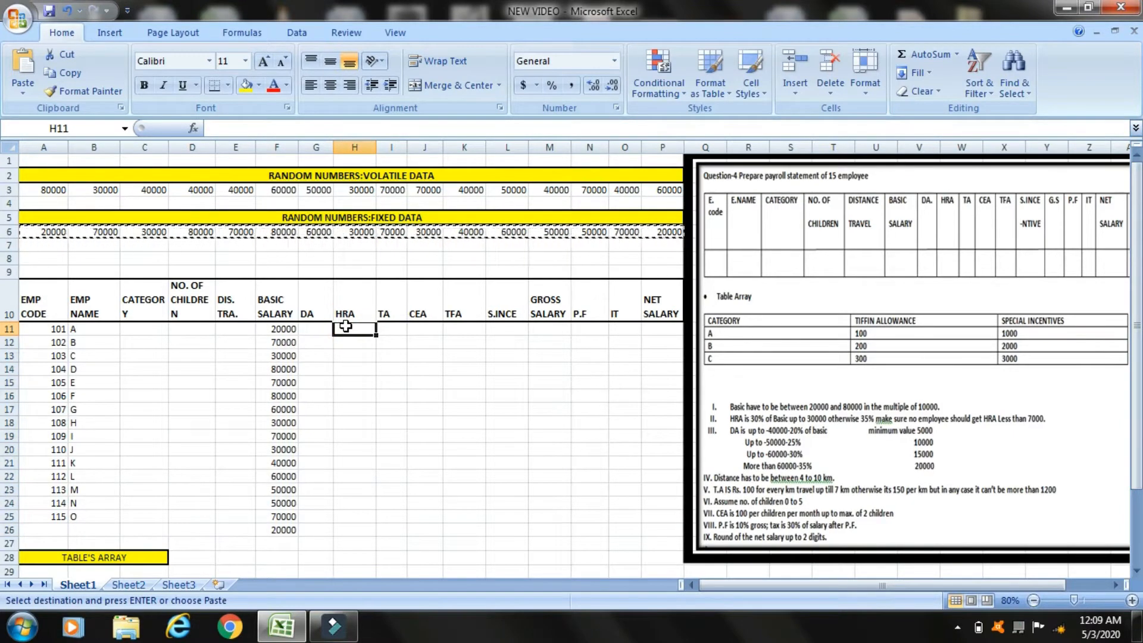
{"action": "type", "text": "="}
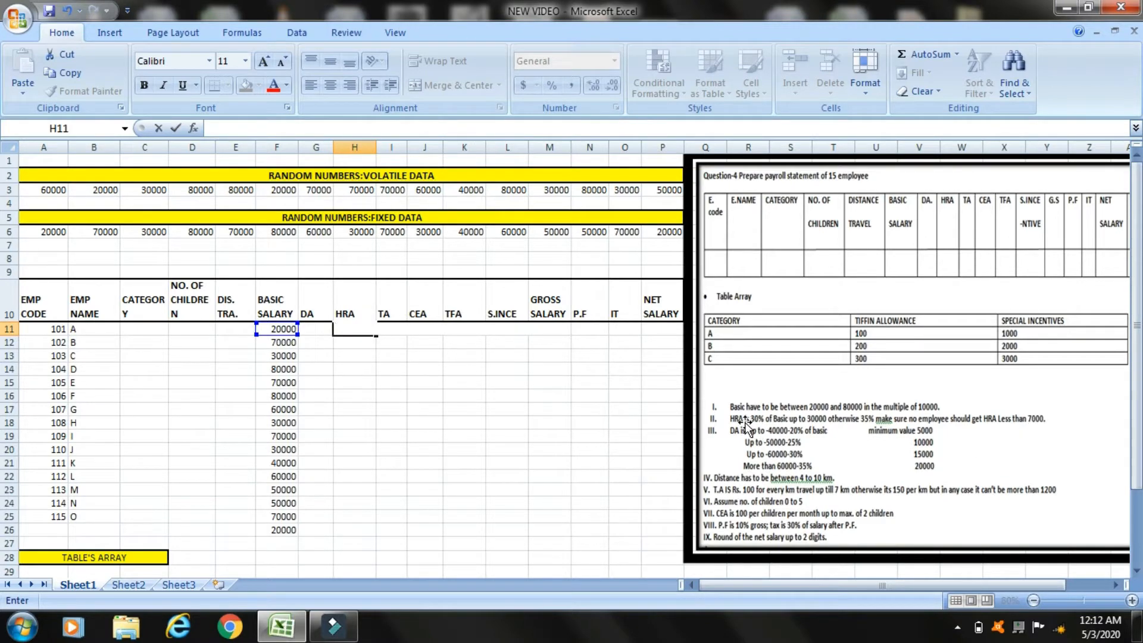
{"action": "type", "text": "=m"}
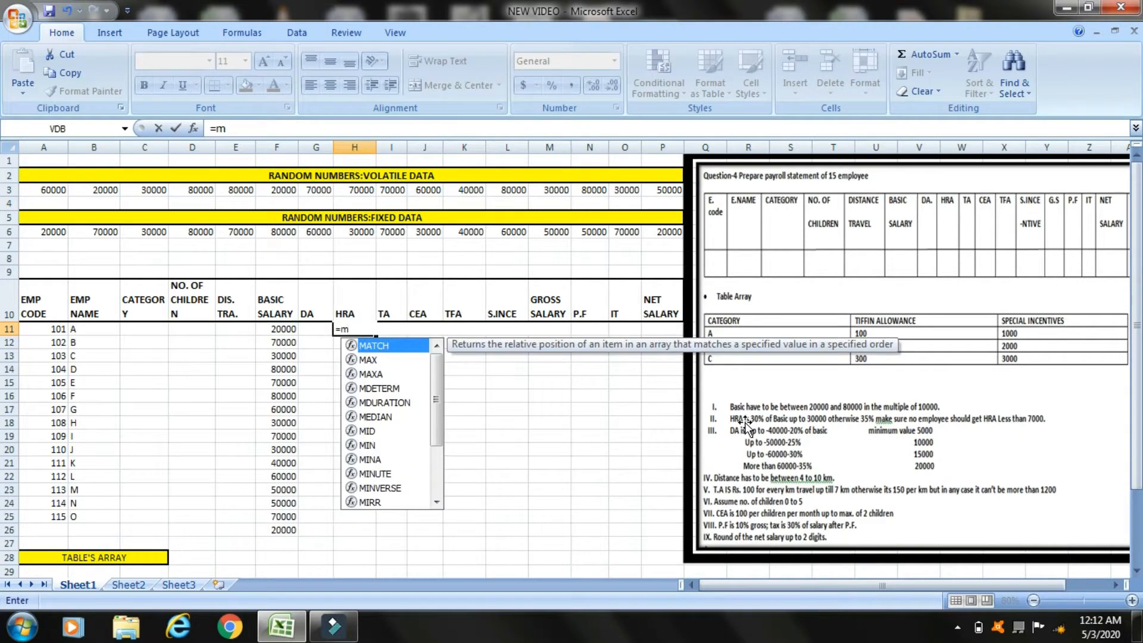
{"action": "key", "text": "BackSpace"}
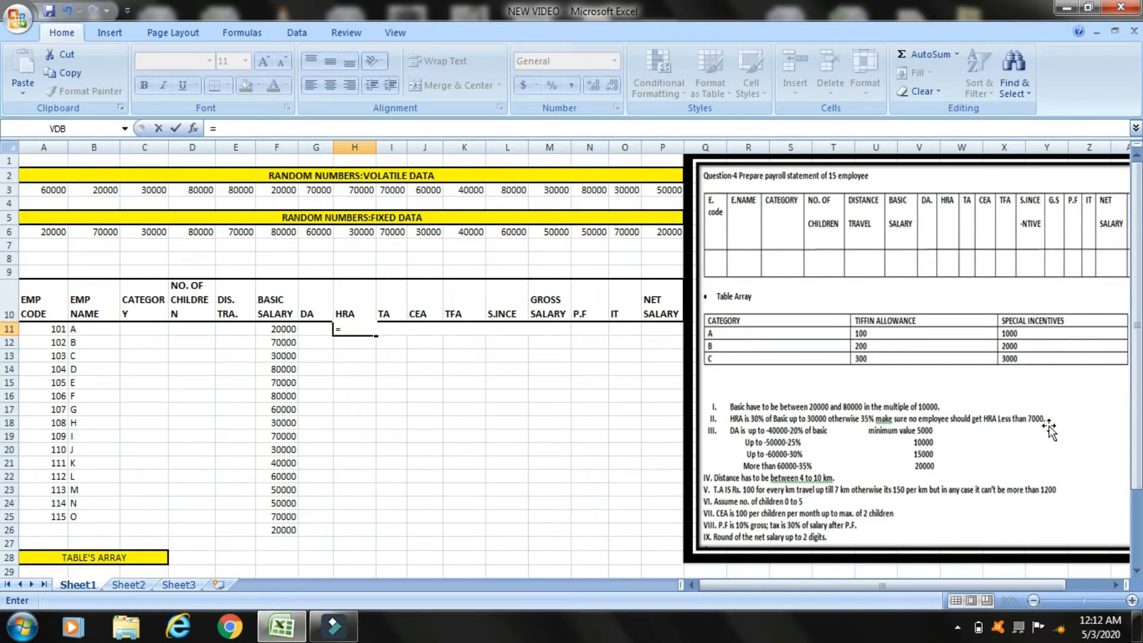
{"action": "type", "text": "min"}
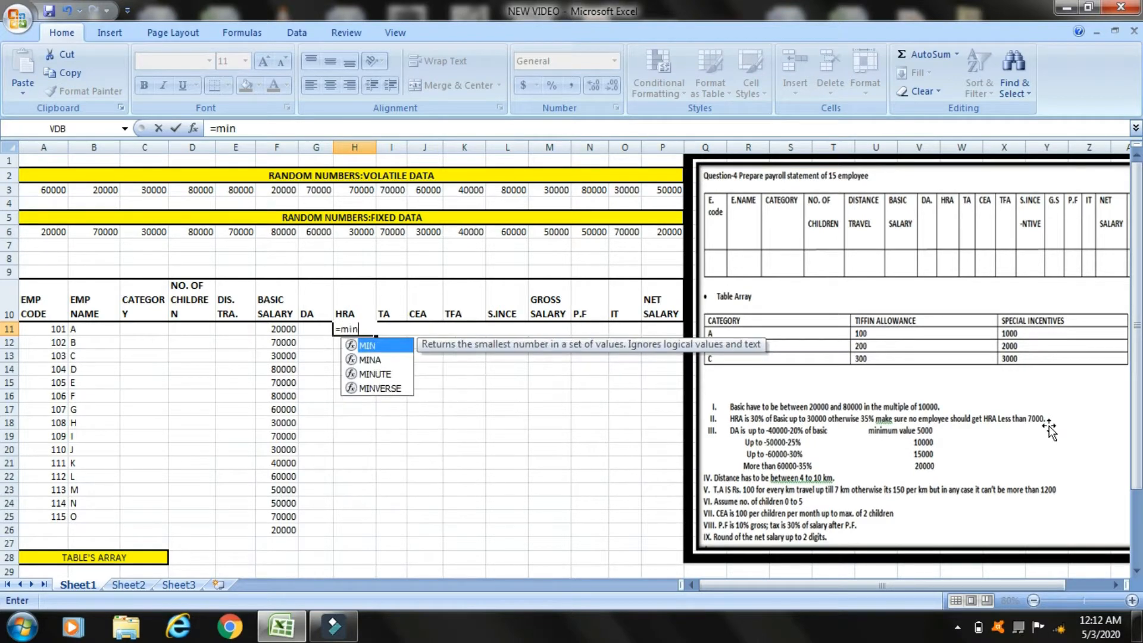
{"action": "double_click", "coordinate": [396, 346]}
{"action": "type", "text": "if"}
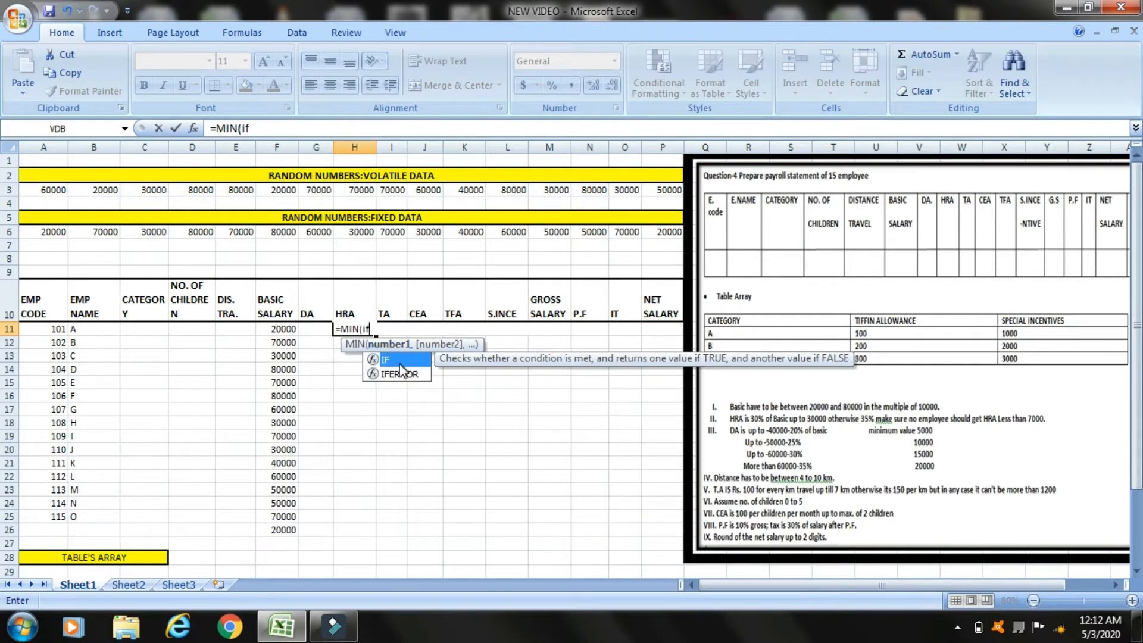
{"action": "double_click", "coordinate": [398, 359]}
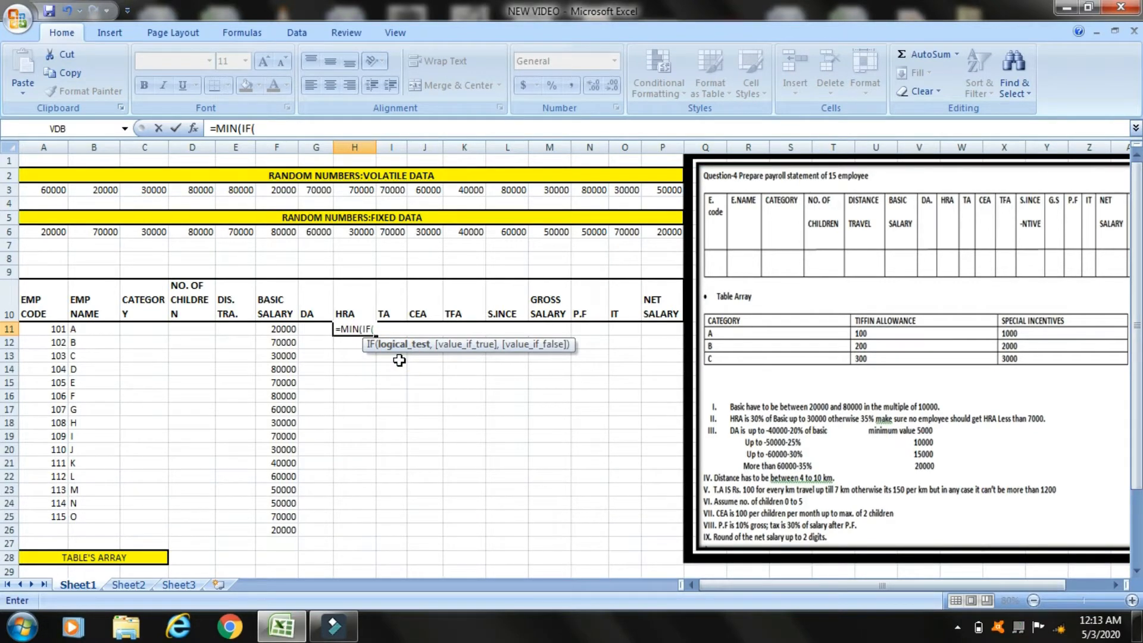
{"action": "left_click", "coordinate": [287, 324]}
{"action": "type", "text": "<=30000,"}
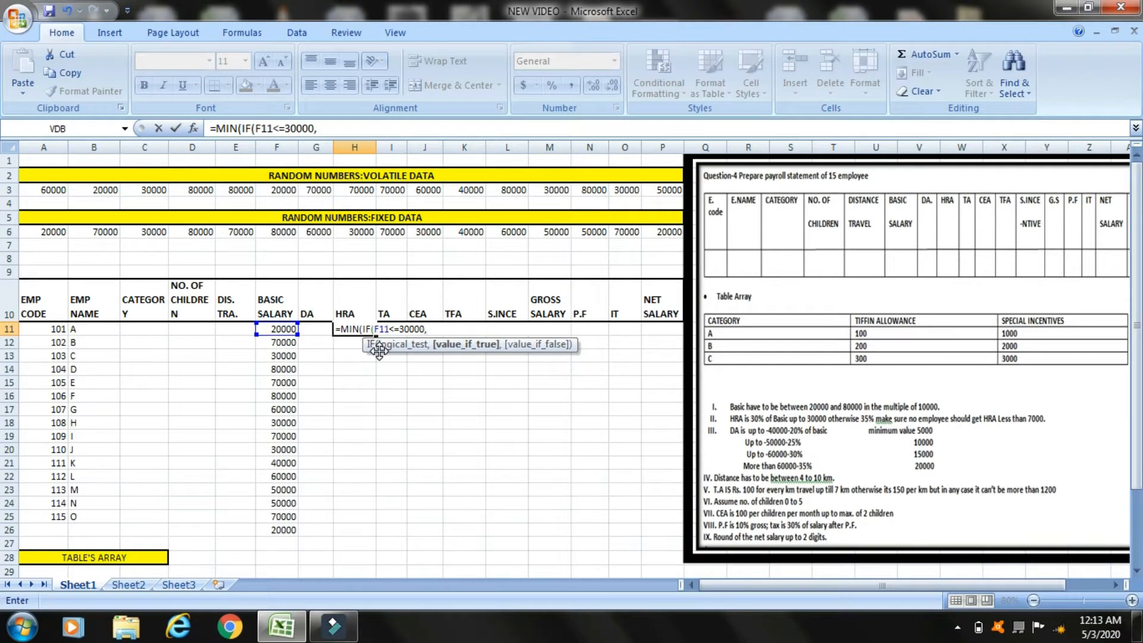
Give the IF in H11's HRA formula 0.30*F11 as the true value and 0.35*F11 as the false value
{"action": "type", "text": "0.30*"}
{"action": "left_click", "coordinate": [288, 328]}
{"action": "type", "text": ","}
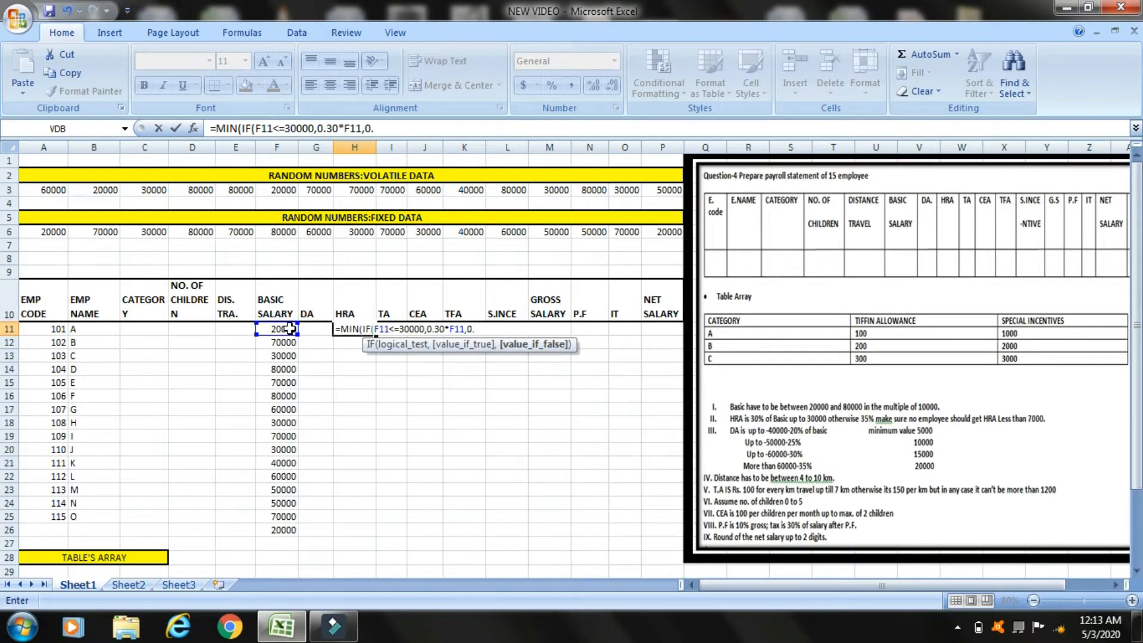
{"action": "type", "text": "0.35"}
{"action": "type", "text": "*"}
{"action": "left_click", "coordinate": [286, 328]}
{"action": "type", "text": ")"}
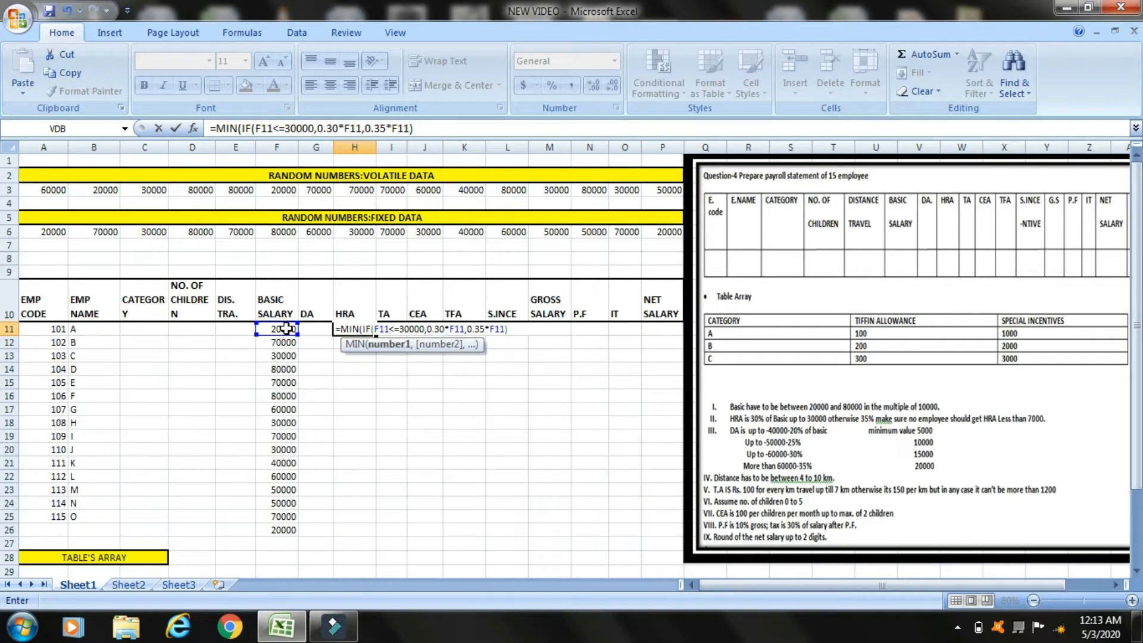
Finish the H11 formula with 7000 as the second MIN argument and fill it down the HRA column to H26
{"action": "type", "text": ",7000"}
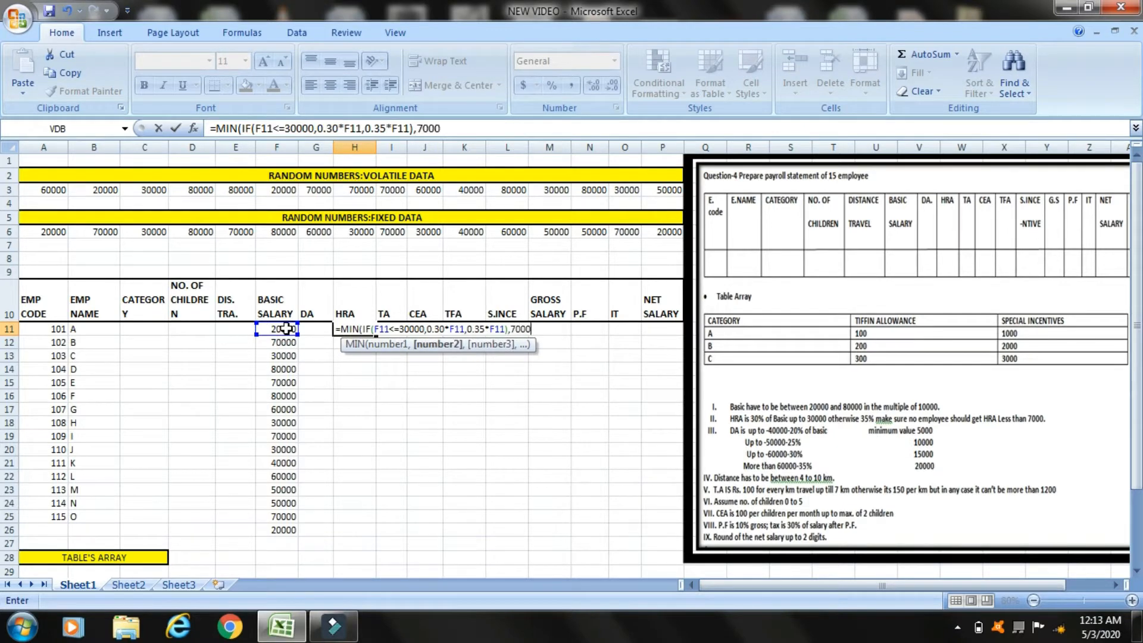
{"action": "key", "text": "Return"}
{"action": "left_click", "coordinate": [363, 329]}
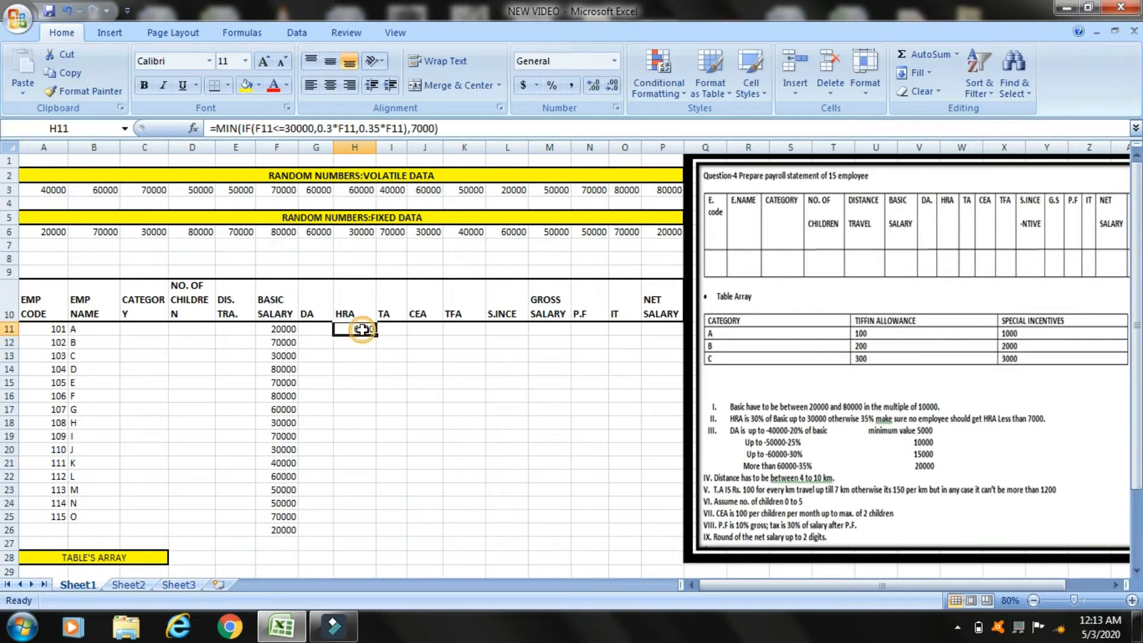
{"action": "left_click_drag", "start_coordinate": [375, 336], "coordinate": [368, 534]}
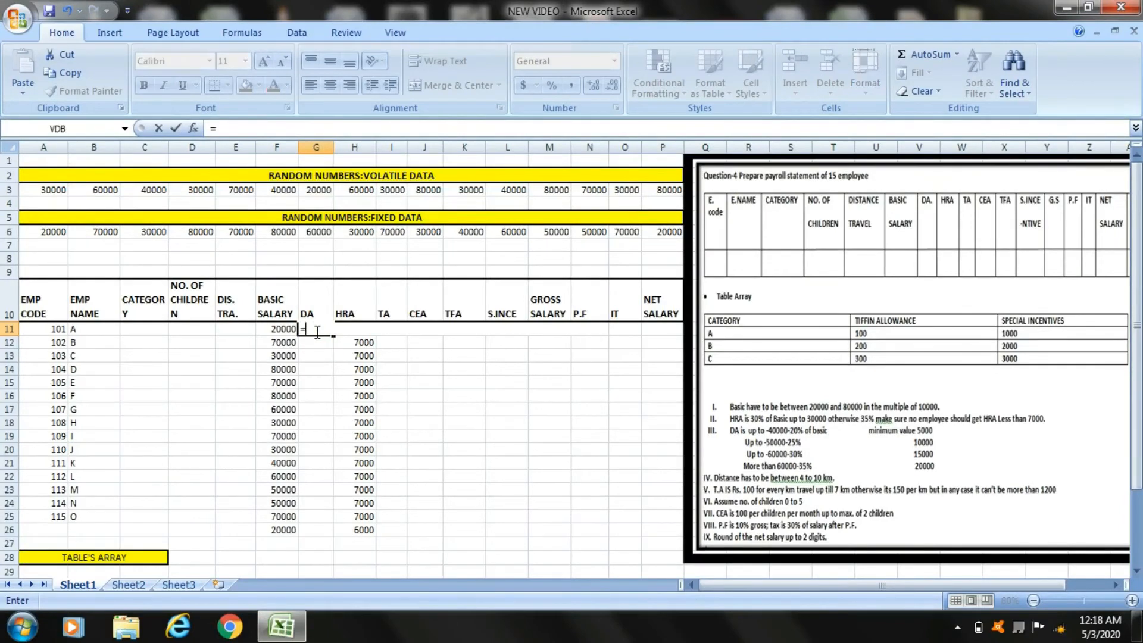
Start the DA formula in G11 with =IF(F11<=40000,MAX(0.20*F11,5000), for the lowest salary band
{"action": "type", "text": "=if"}
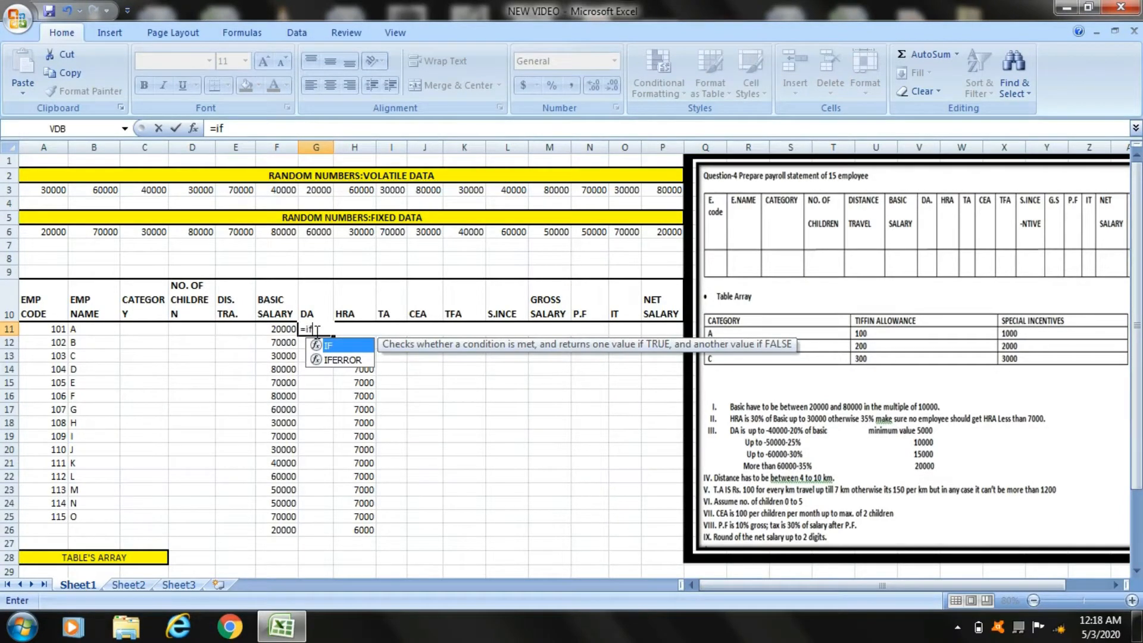
{"action": "double_click", "coordinate": [346, 348]}
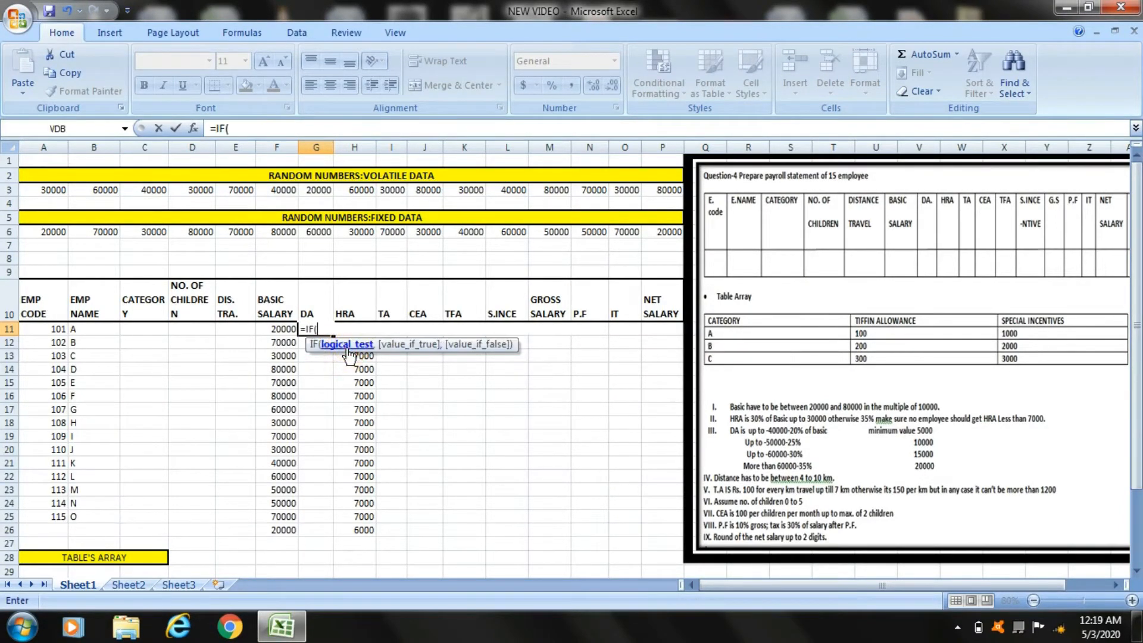
{"action": "left_click", "coordinate": [288, 329]}
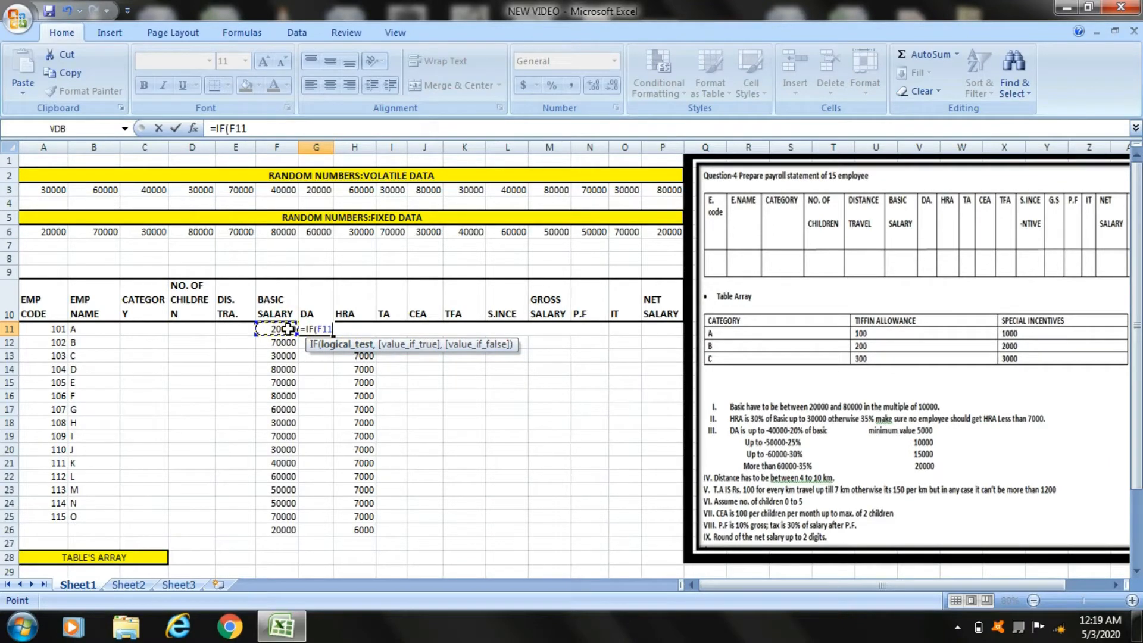
{"action": "type", "text": "<=40000,"}
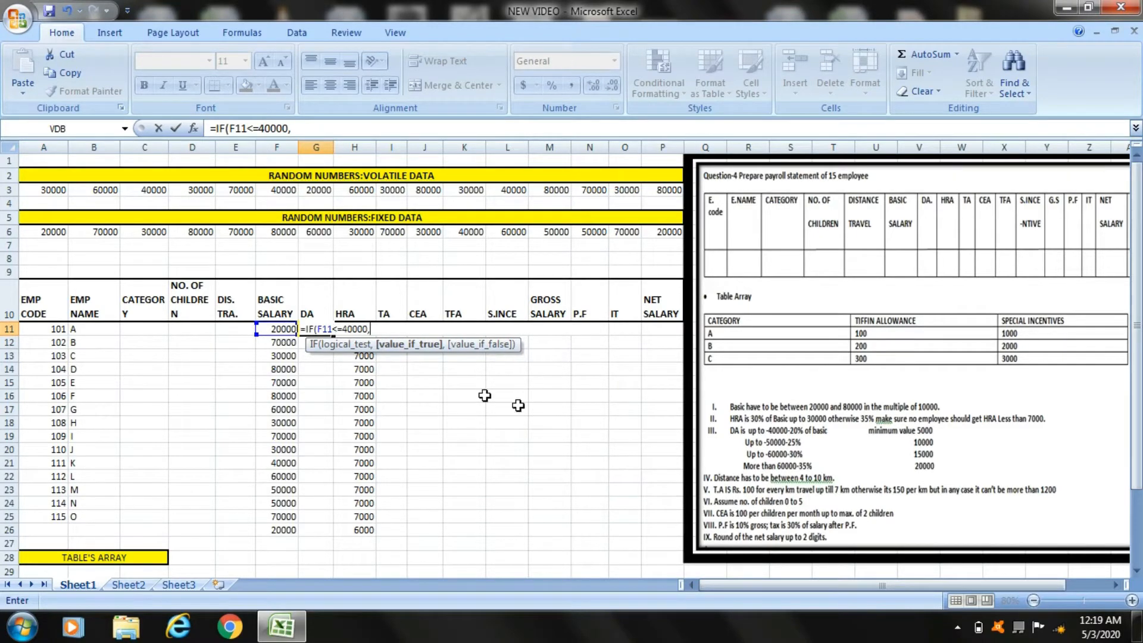
{"action": "type", "text": "max("}
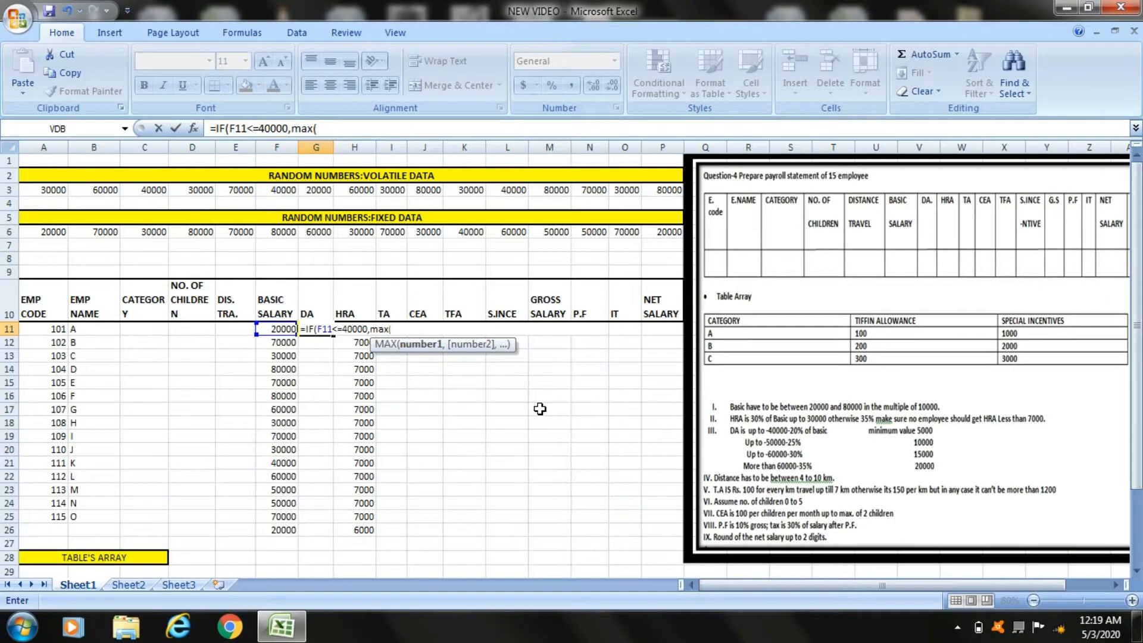
{"action": "type", "text": "0.20*"}
{"action": "left_click", "coordinate": [284, 326]}
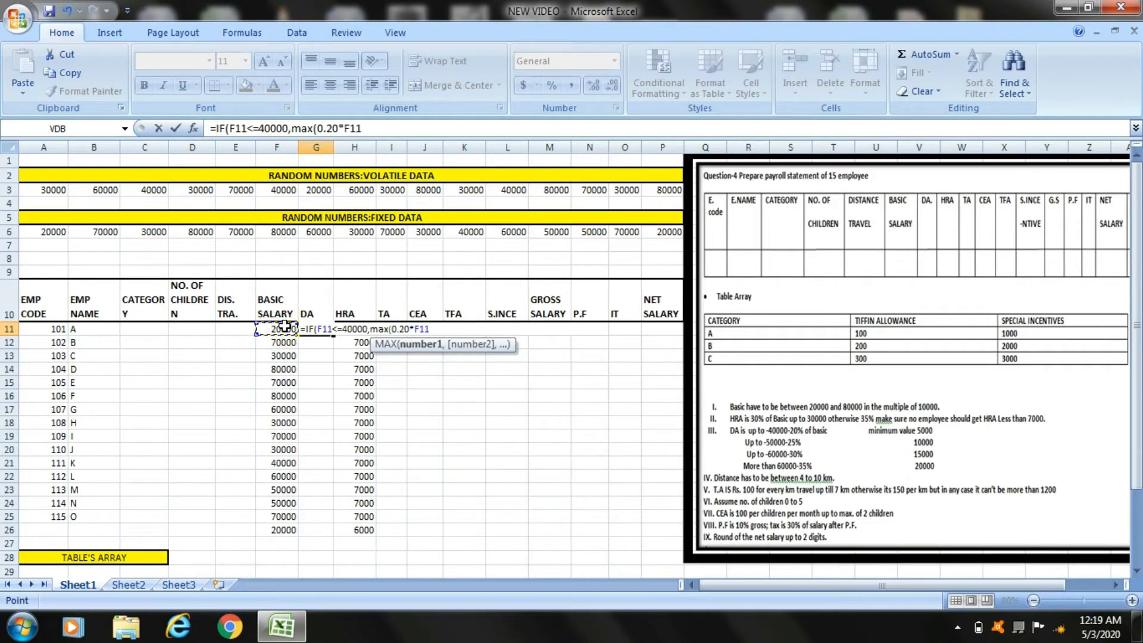
{"action": "type", "text": ","}
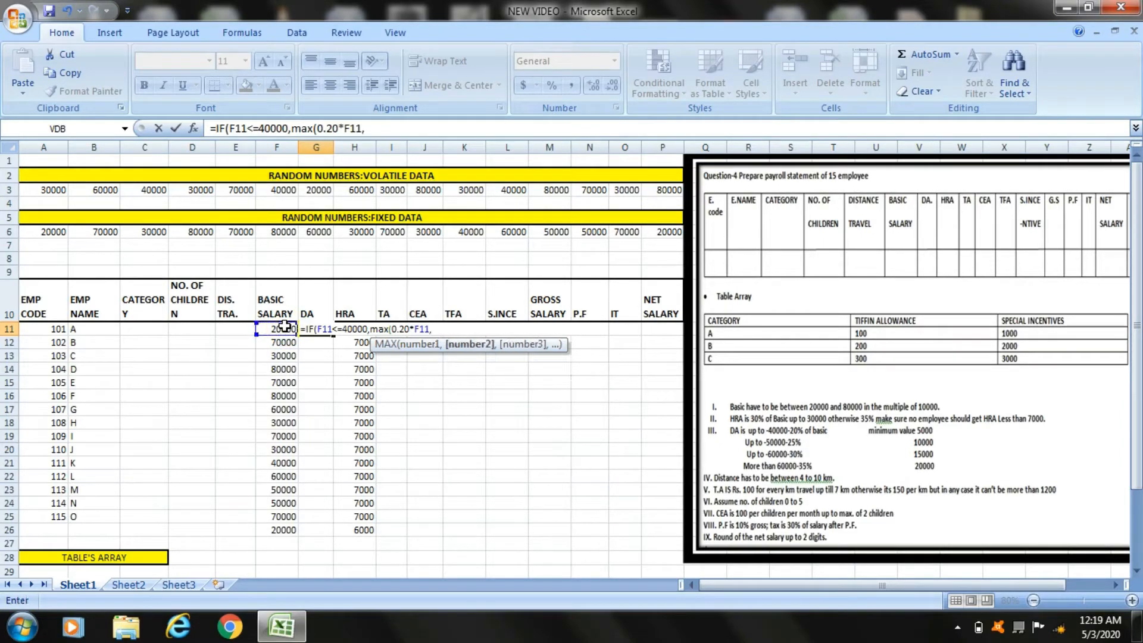
{"action": "type", "text": "5000)"}
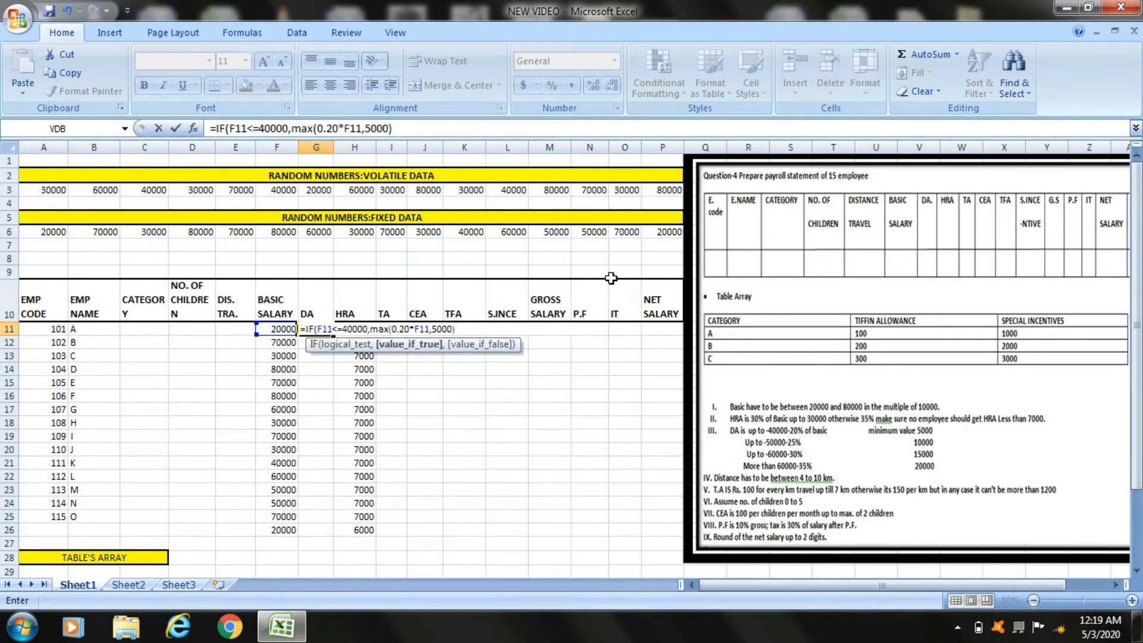
{"action": "type", "text": ","}
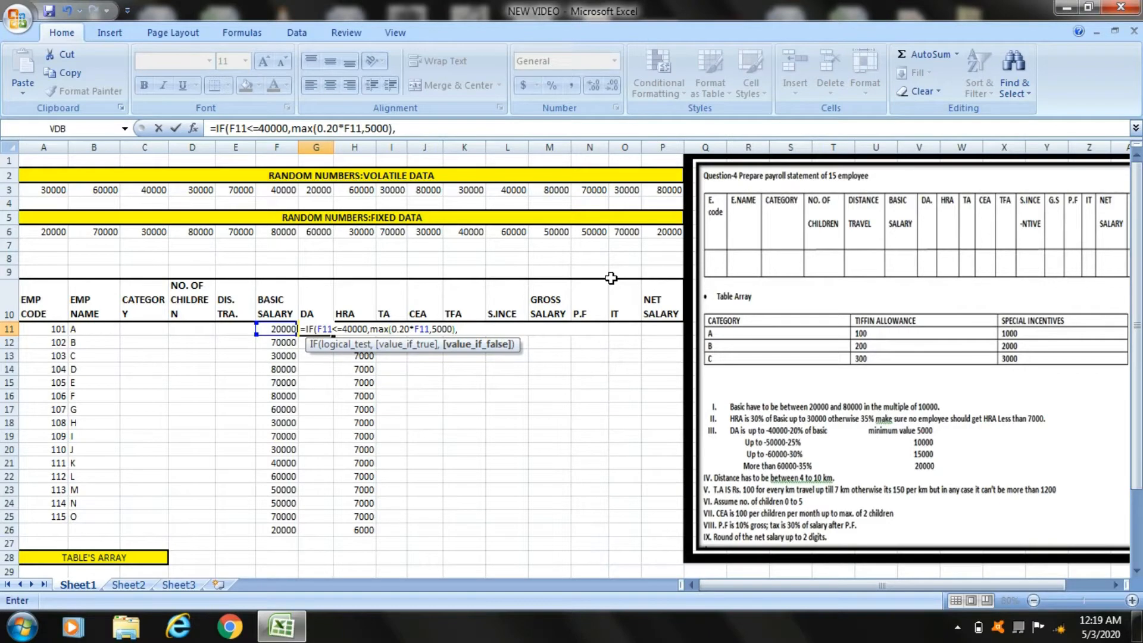
Nest IF(F11<=50000,MAX(0.25*F11,10000) as the false value in G11's DA formula
{"action": "type", "text": "if"}
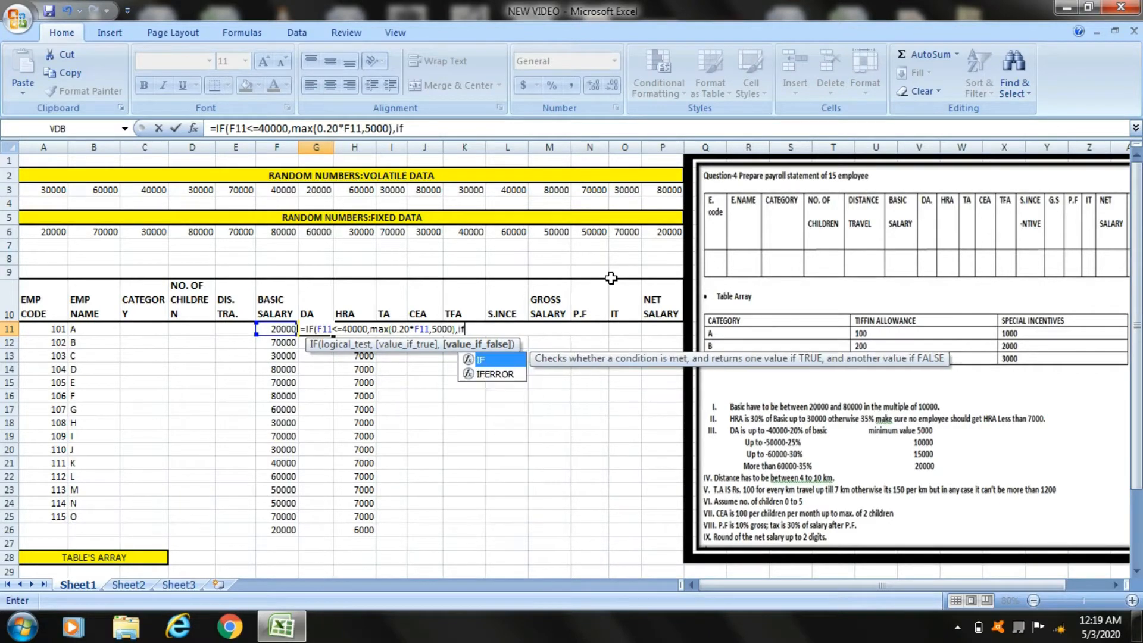
{"action": "double_click", "coordinate": [522, 361]}
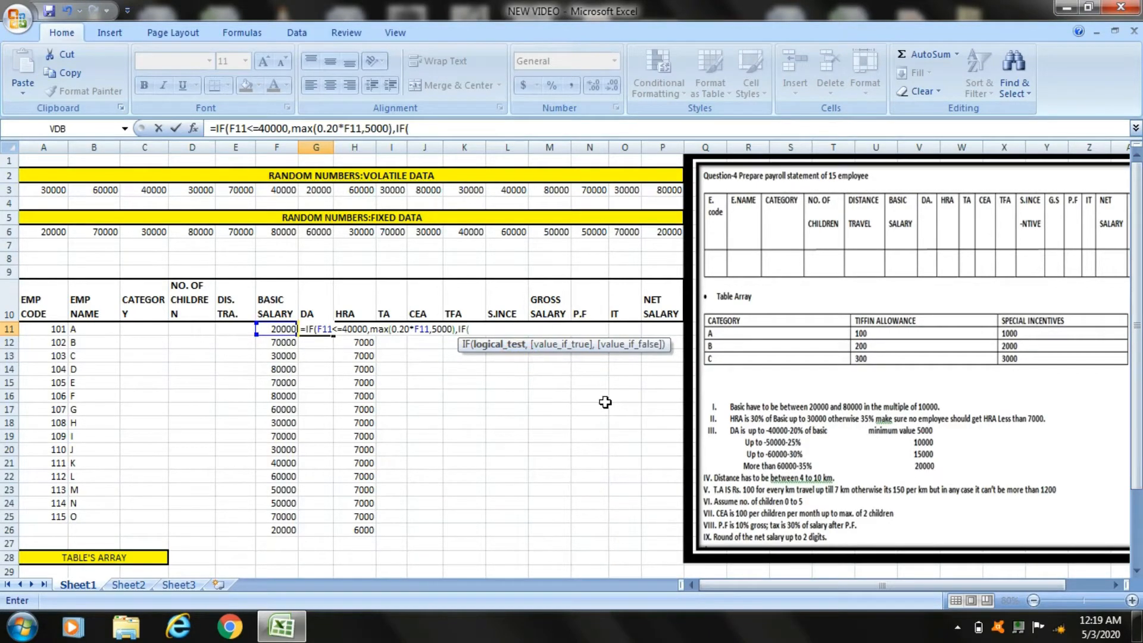
{"action": "left_click", "coordinate": [285, 329]}
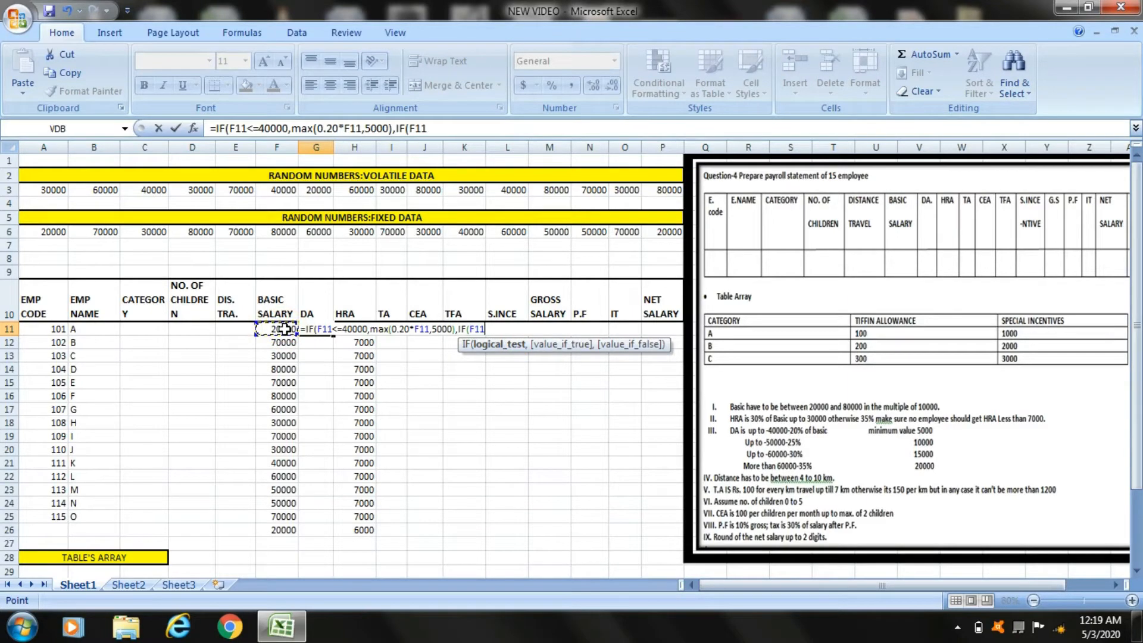
{"action": "type", "text": "<=50000,ma"}
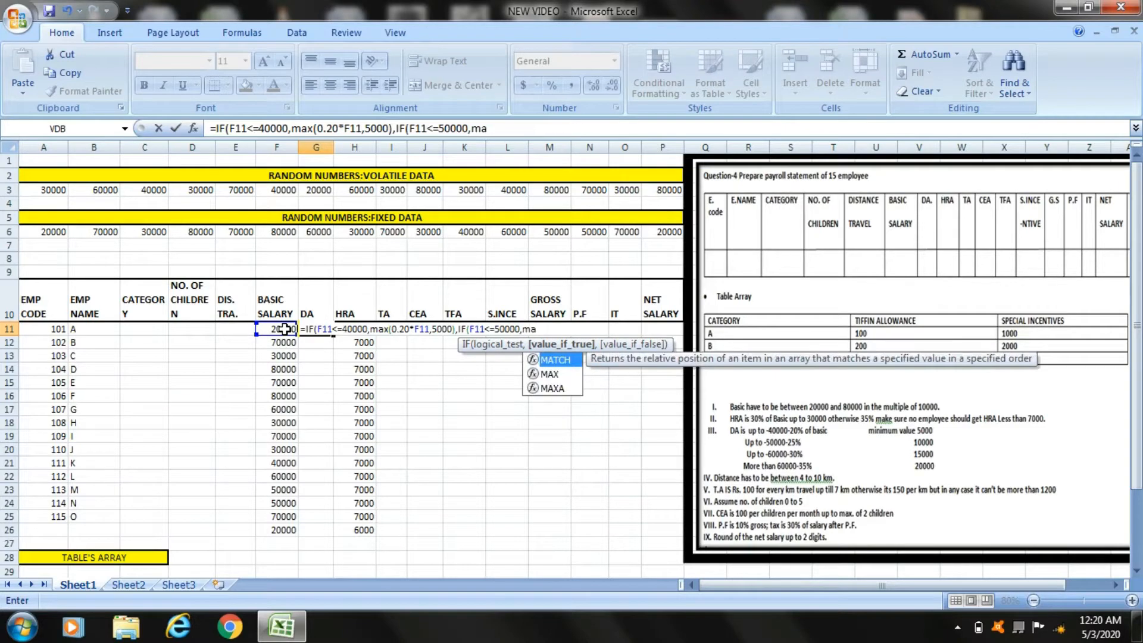
{"action": "left_click", "coordinate": [569, 375]}
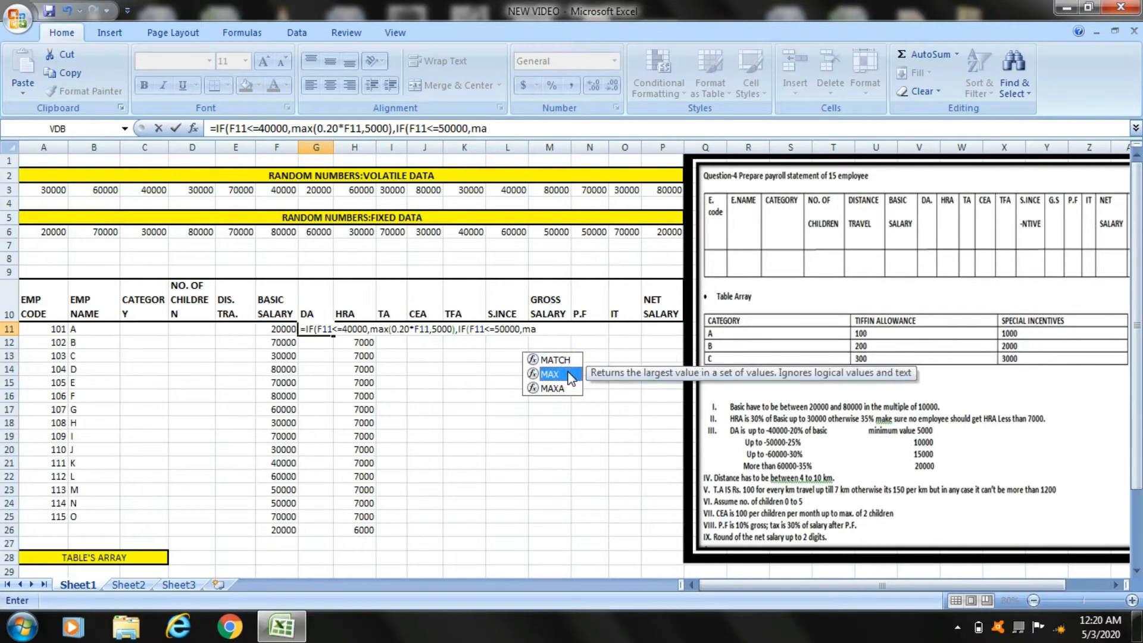
{"action": "double_click", "coordinate": [569, 374]}
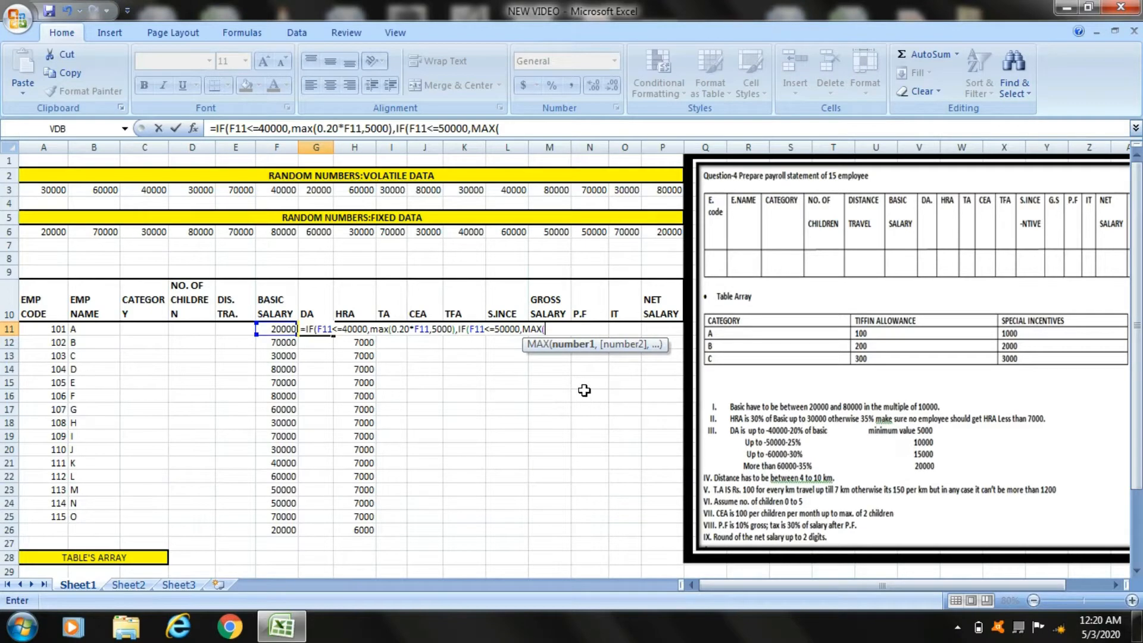
{"action": "type", "text": "0.25*"}
{"action": "left_click", "coordinate": [270, 329]}
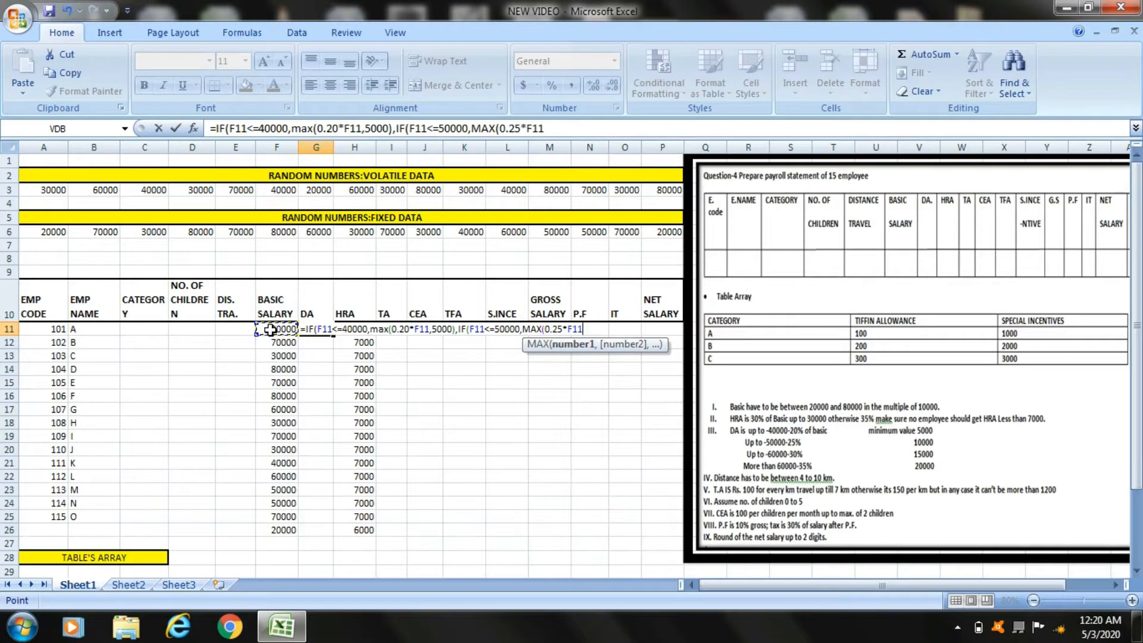
{"action": "type", "text": ","}
{"action": "type", "text": "1000"}
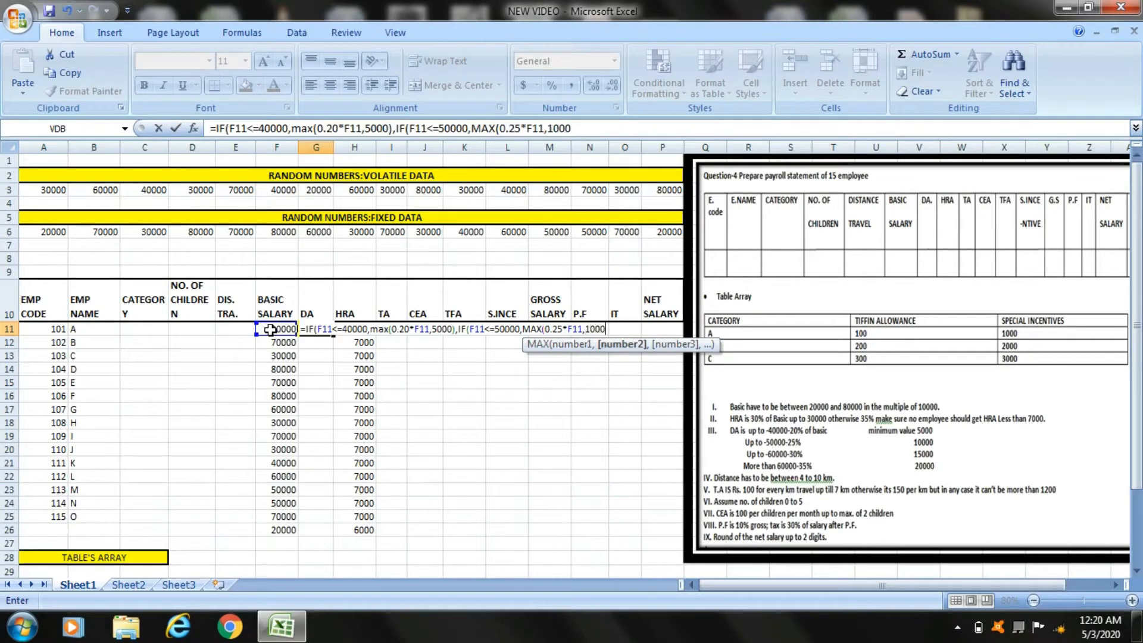
{"action": "type", "text": "0)"}
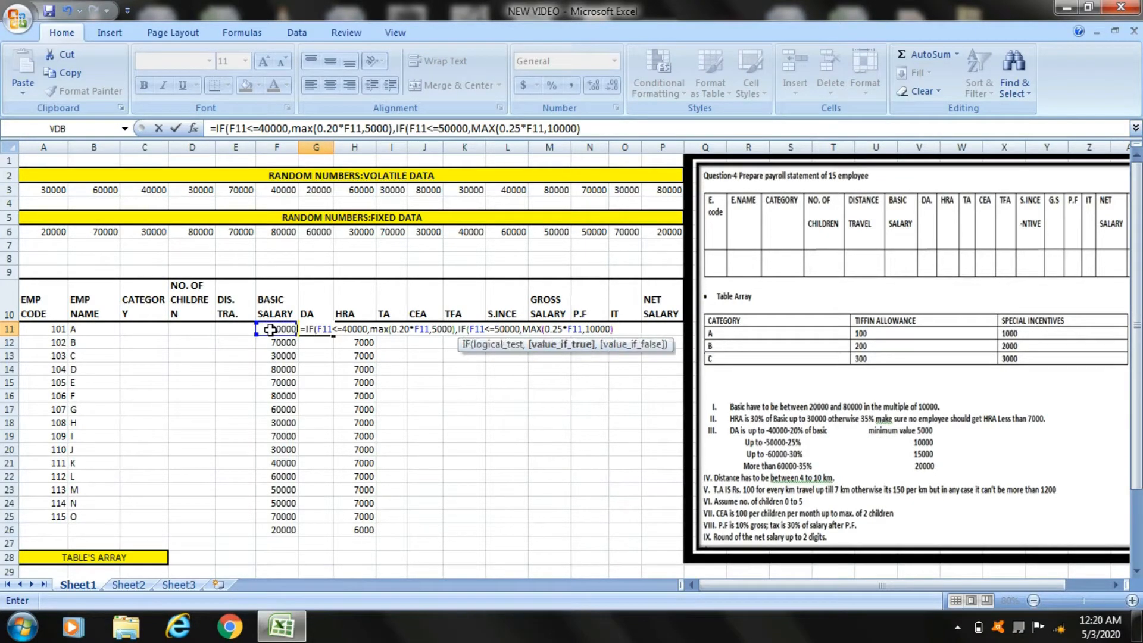
Nest a third IF with the test F11<=60000 as the next false value in G11's DA formula
{"action": "type", "text": ",i"}
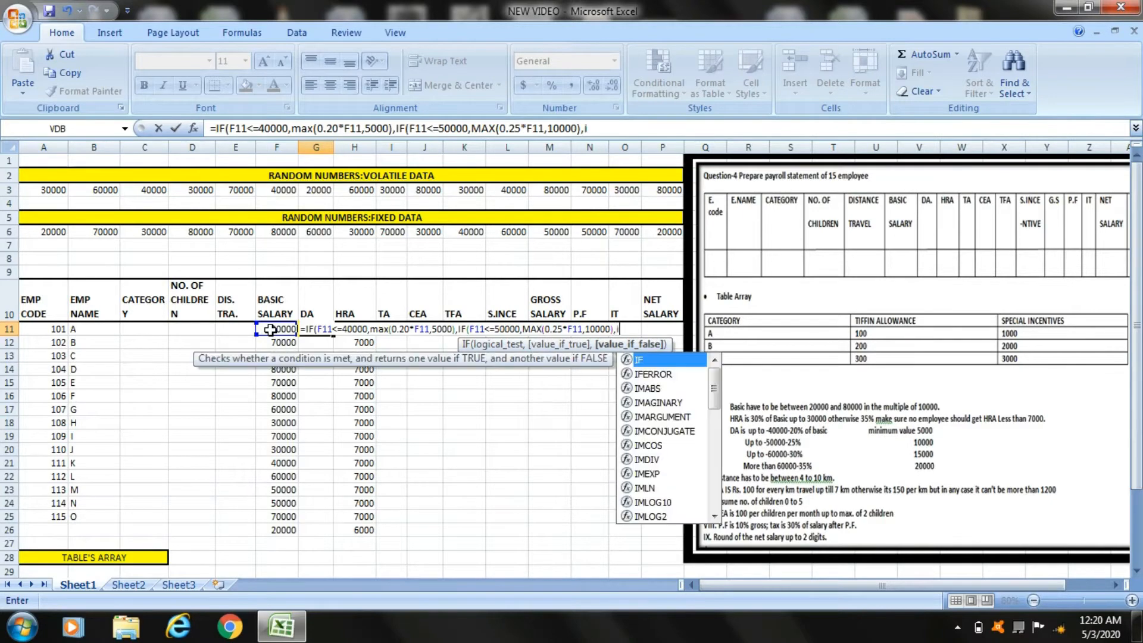
{"action": "type", "text": "f"}
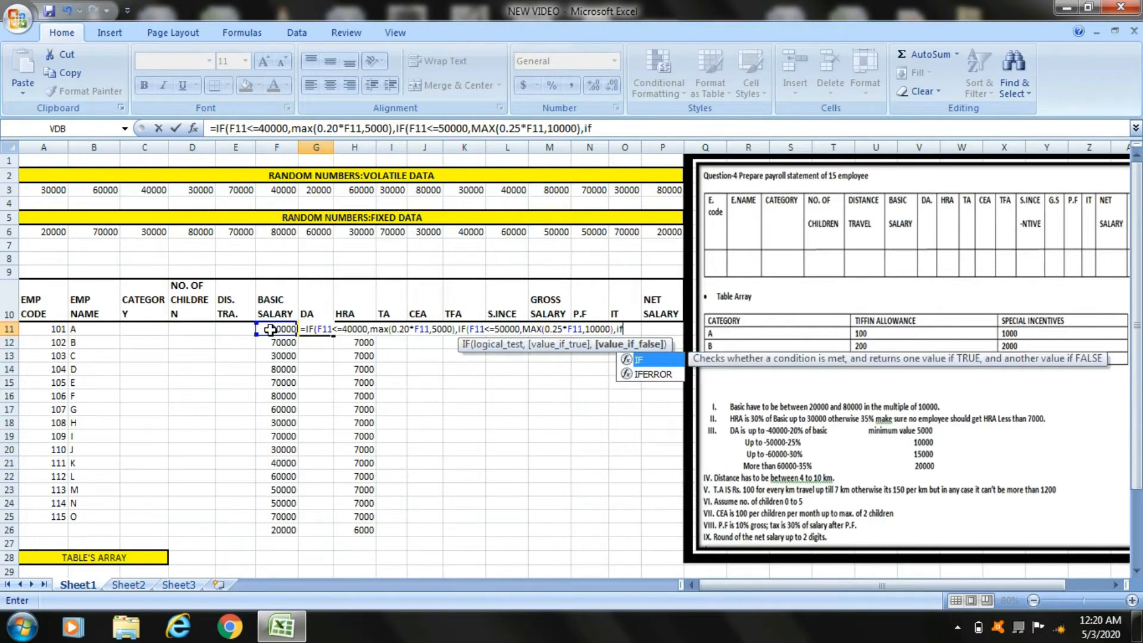
{"action": "double_click", "coordinate": [671, 359]}
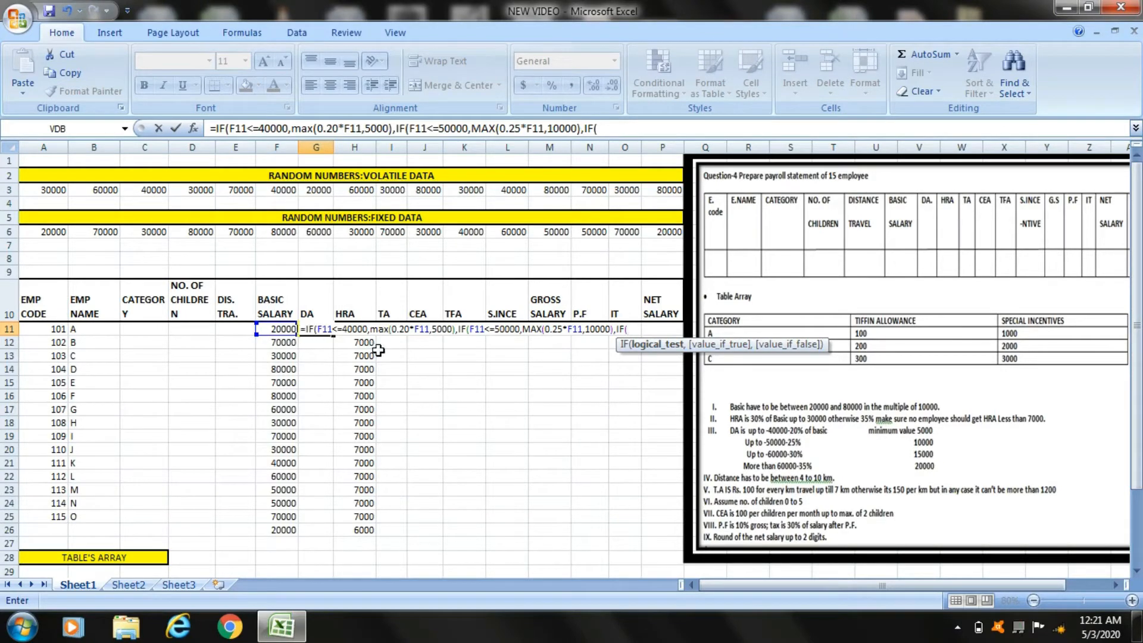
{"action": "left_click", "coordinate": [278, 327]}
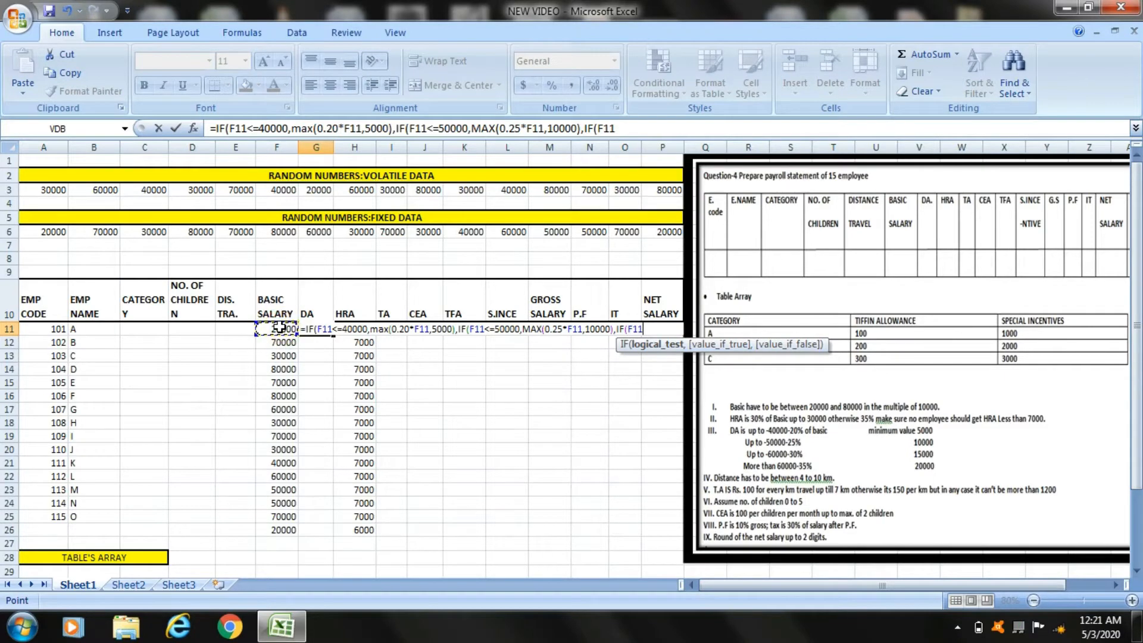
{"action": "type", "text": "<=60000,0.30*F11,"}
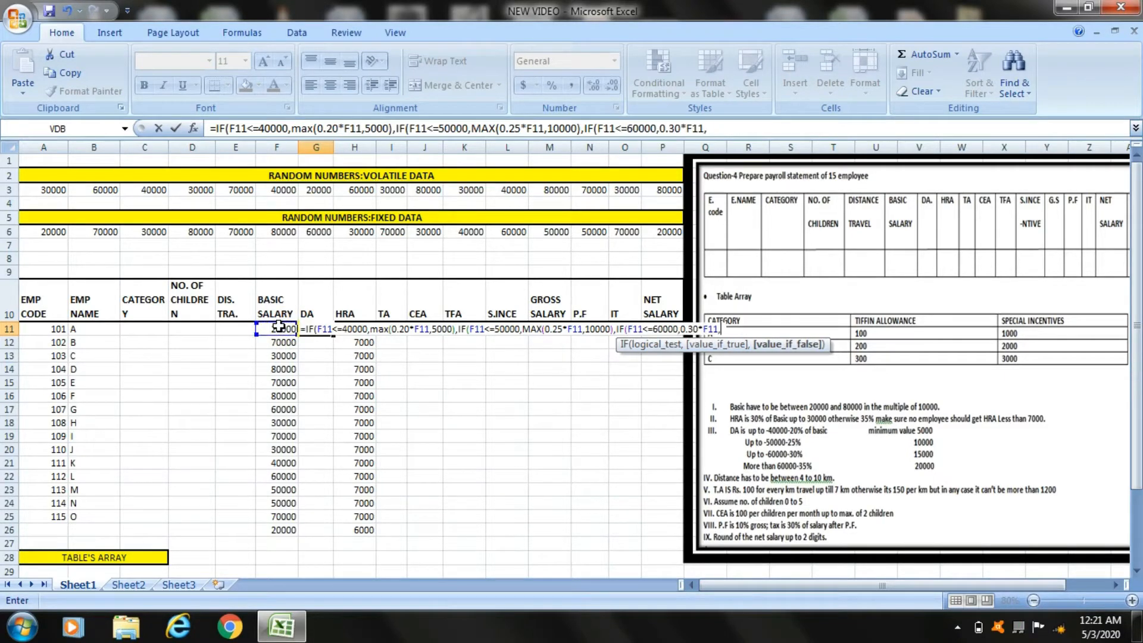
{"action": "key", "text": "BackSpace"}
{"action": "key", "text": "BackSpace"}
{"action": "key", "text": "BackSpace"}
{"action": "key", "text": "BackSpace"}
{"action": "key", "text": "BackSpace"}
{"action": "key", "text": "BackSpace"}
{"action": "key", "text": "BackSpace"}
{"action": "key", "text": "BackSpace"}
{"action": "key", "text": "BackSpace"}
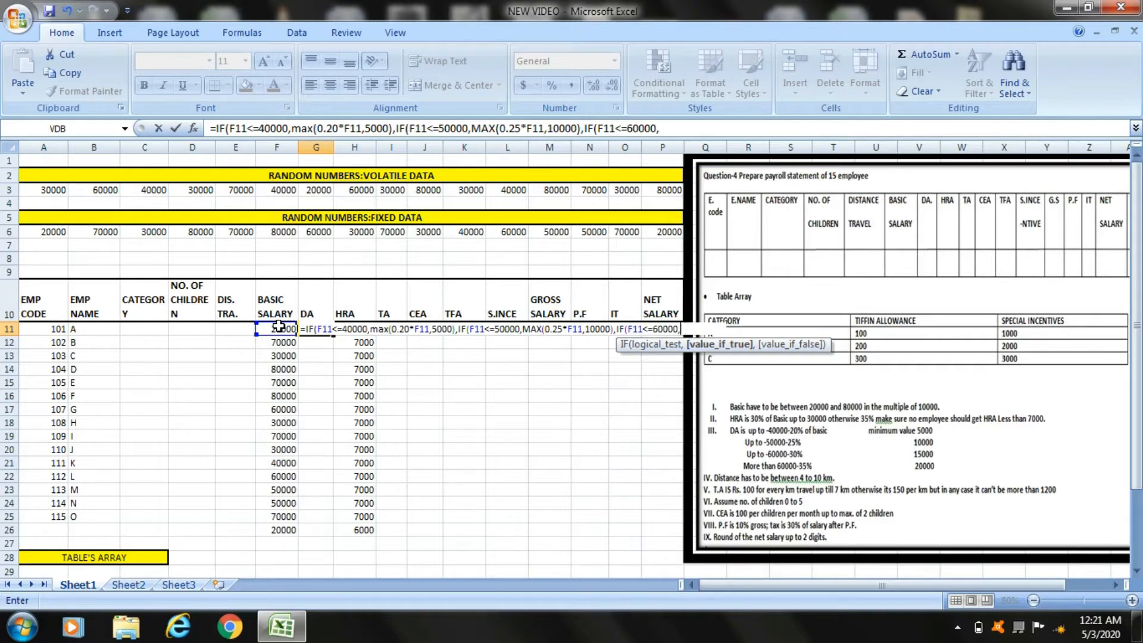
Complete G11's formula with MAX(0.30*F11,15000) and MAX(0.35*F11,20000), and fill it down the DA column to G26
{"action": "type", "text": "max"}
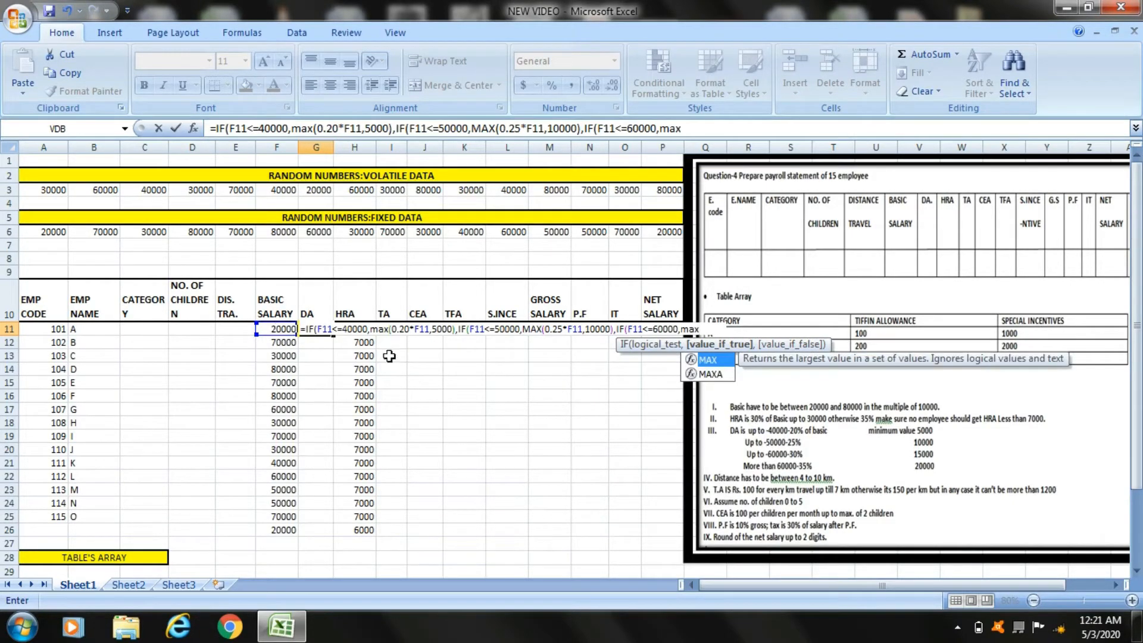
{"action": "double_click", "coordinate": [708, 360]}
{"action": "type", "text": "0.30*"}
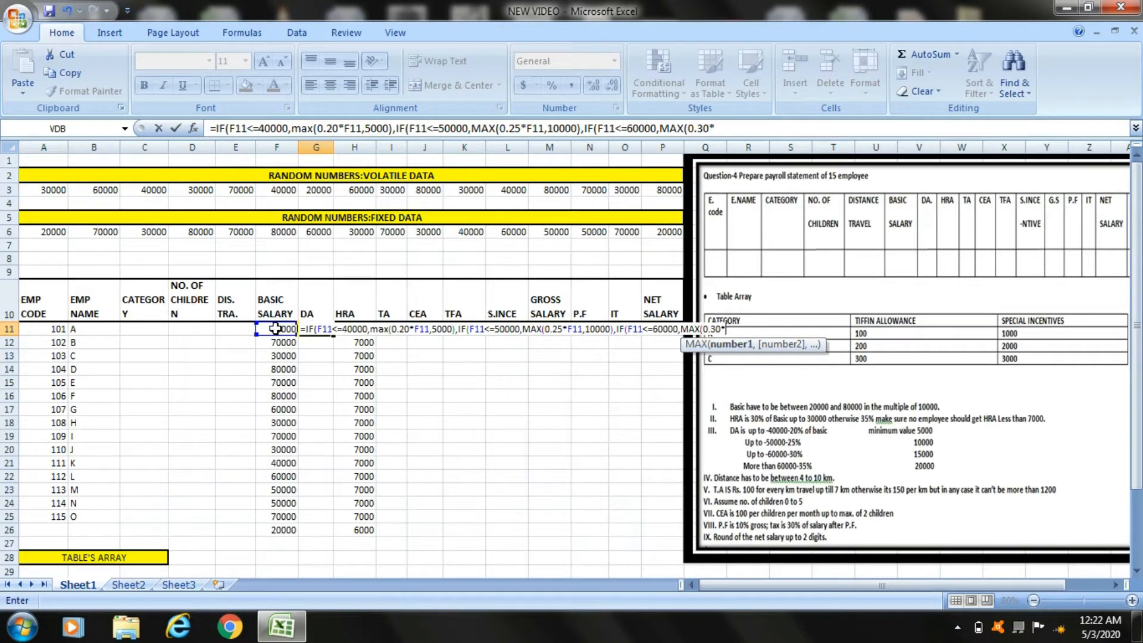
{"action": "left_click", "coordinate": [275, 329]}
{"action": "type", "text": ","}
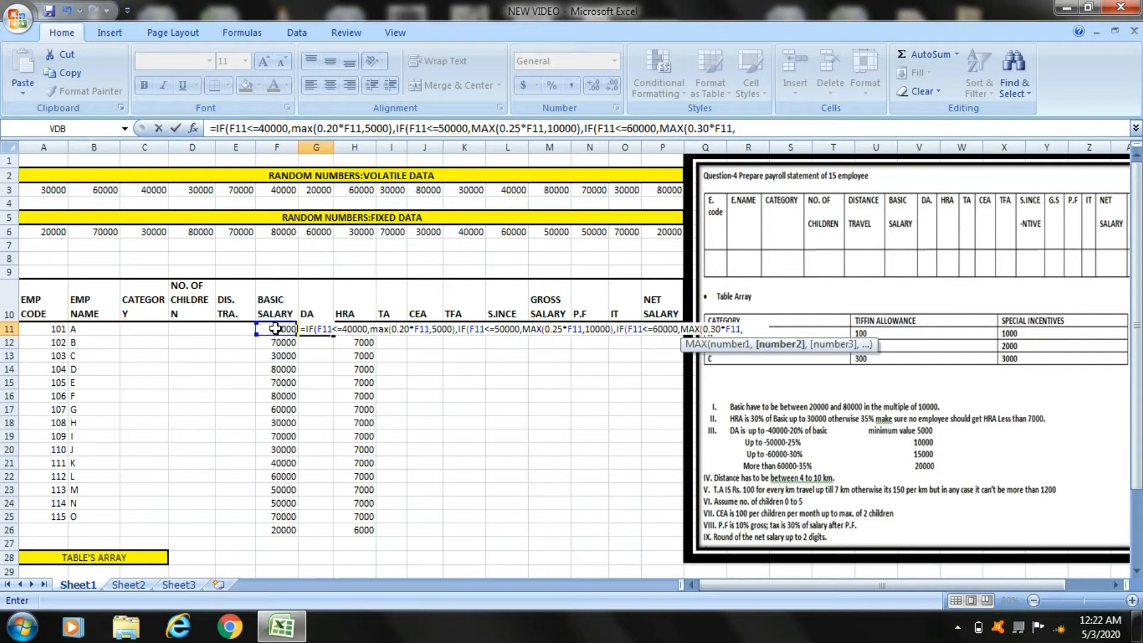
{"action": "type", "text": "15000),MAX(0.35*F11,20000"}
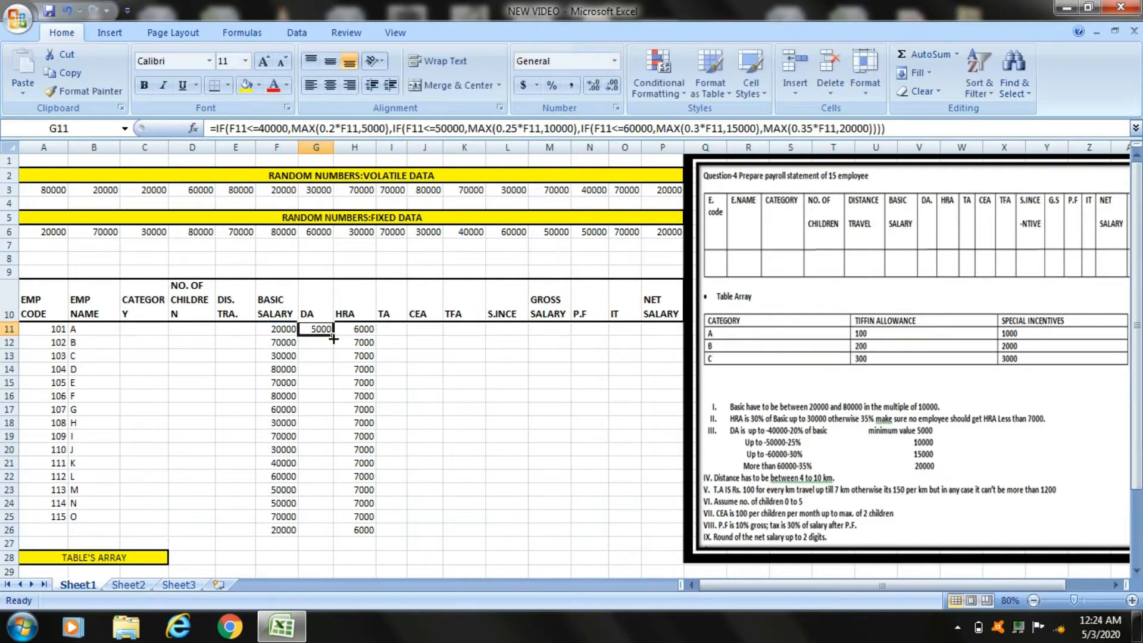
{"action": "left_click_drag", "start_coordinate": [333, 336], "coordinate": [353, 532]}
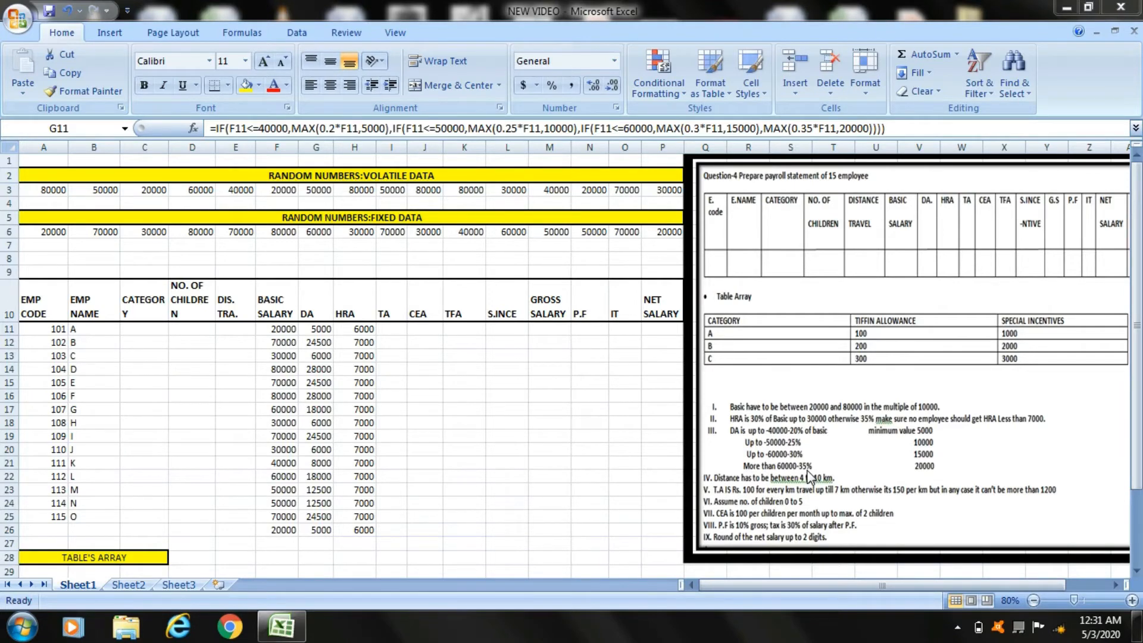
Select E11, the first employee's distance cell in the DIS. TRA. column
{"action": "key", "text": "Right"}
{"action": "key", "text": "Right"}
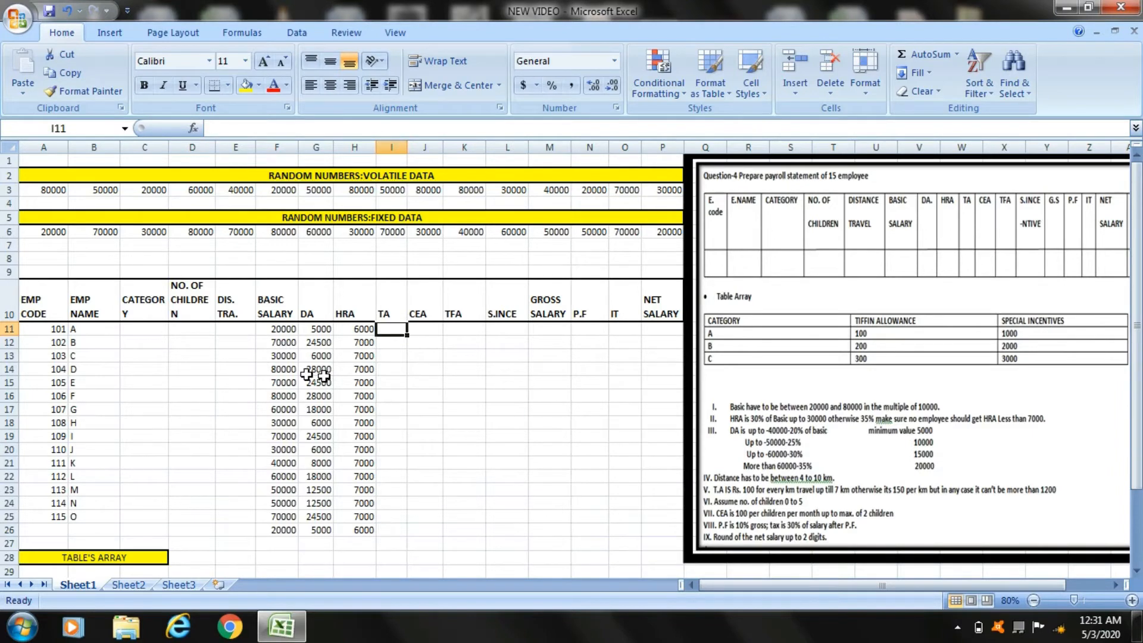
{"action": "left_click", "coordinate": [227, 331]}
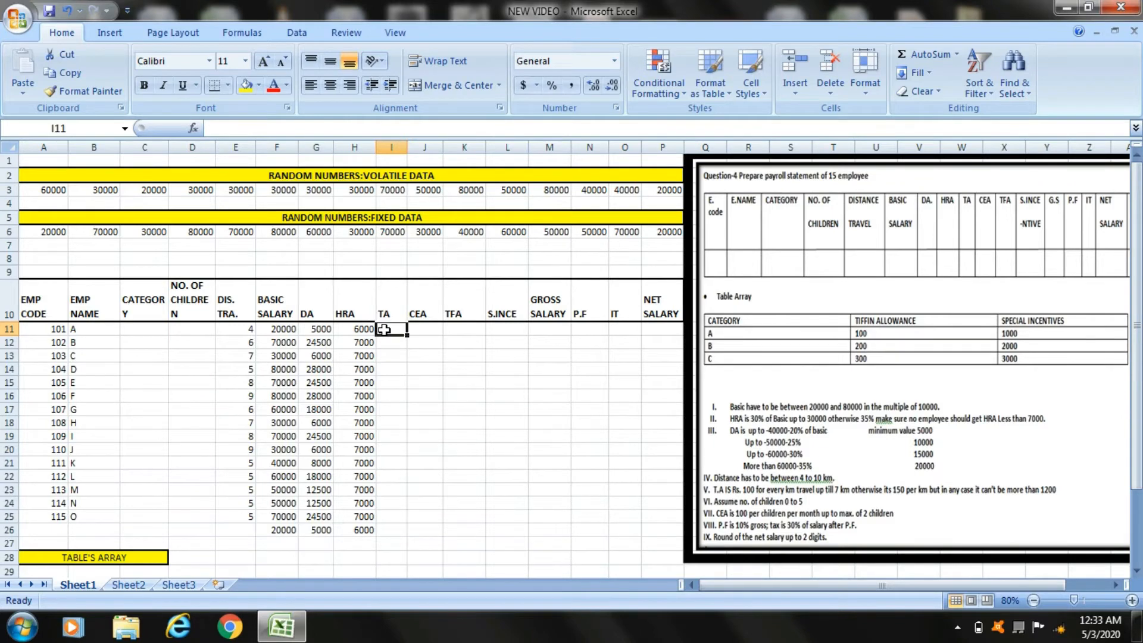
{"action": "type", "text": "="}
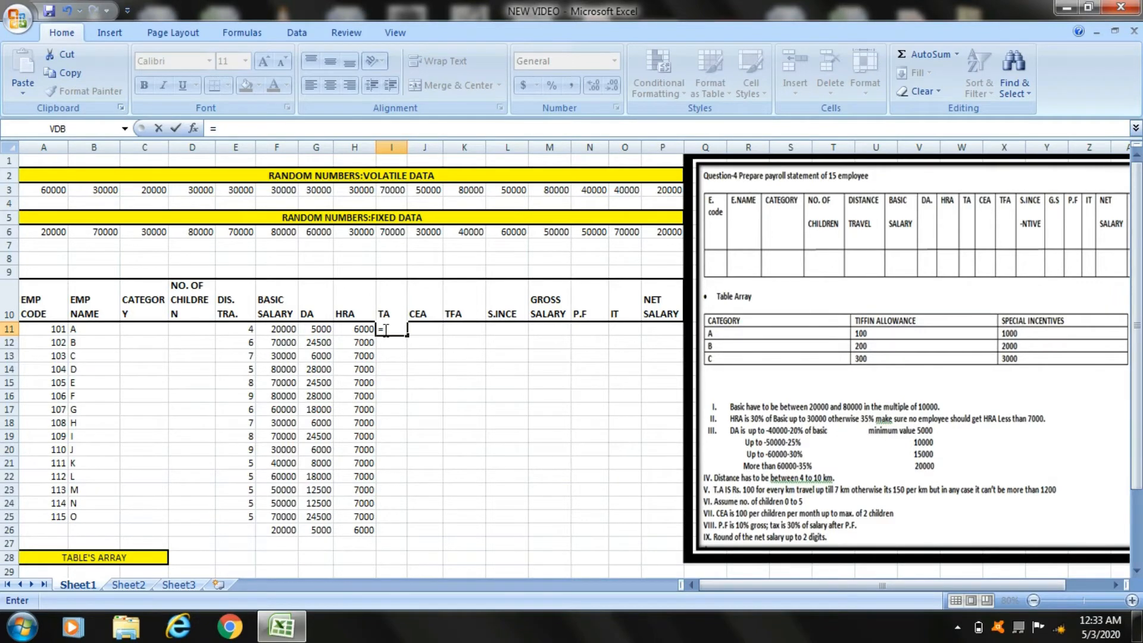
{"action": "key", "text": "Home"}
{"action": "key", "text": "BackSpace"}
{"action": "key", "text": "BackSpace"}
{"action": "key", "text": "BackSpace"}
{"action": "key", "text": "BackSpace"}
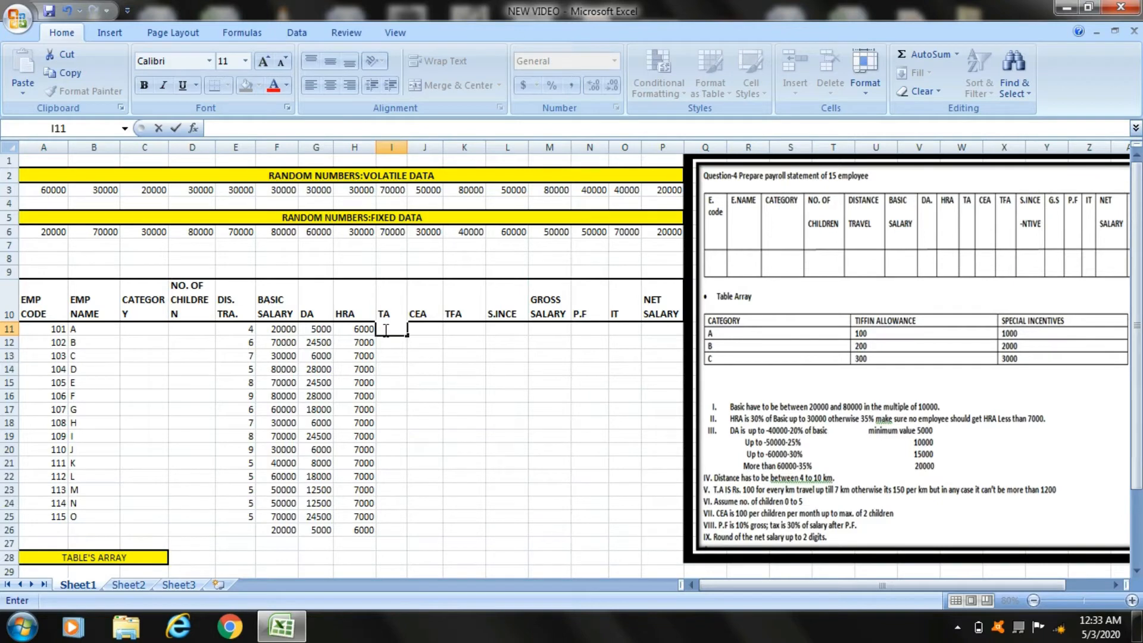
Start the TA formula in I11 with =MIN(IF(E11<=7, to test the first employee's travel distance
{"action": "type", "text": "=m"}
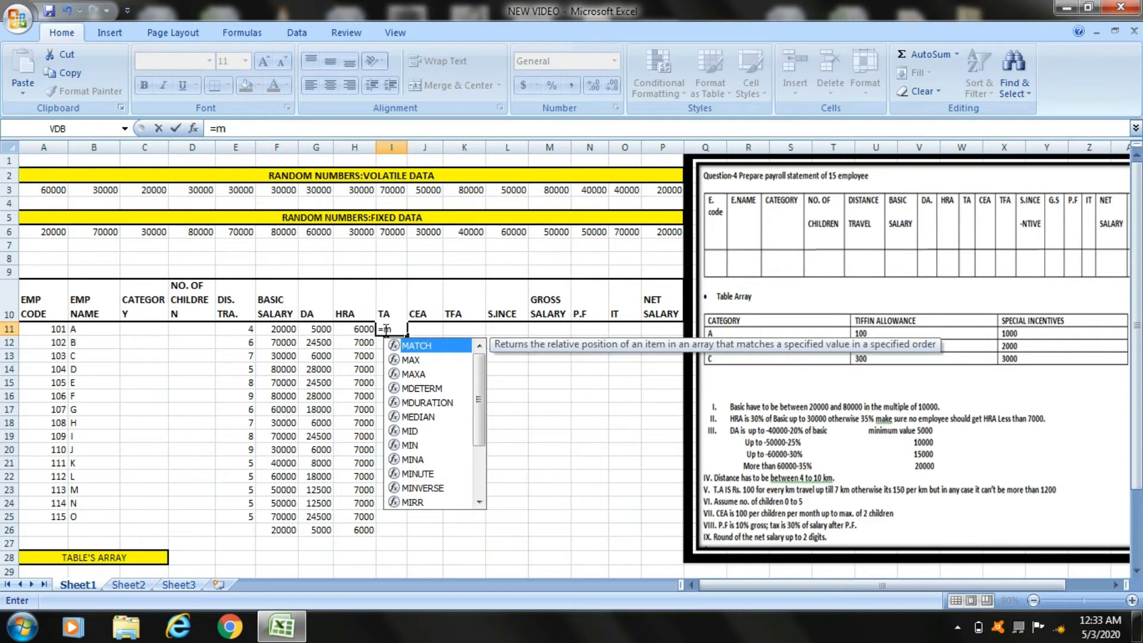
{"action": "type", "text": "in"}
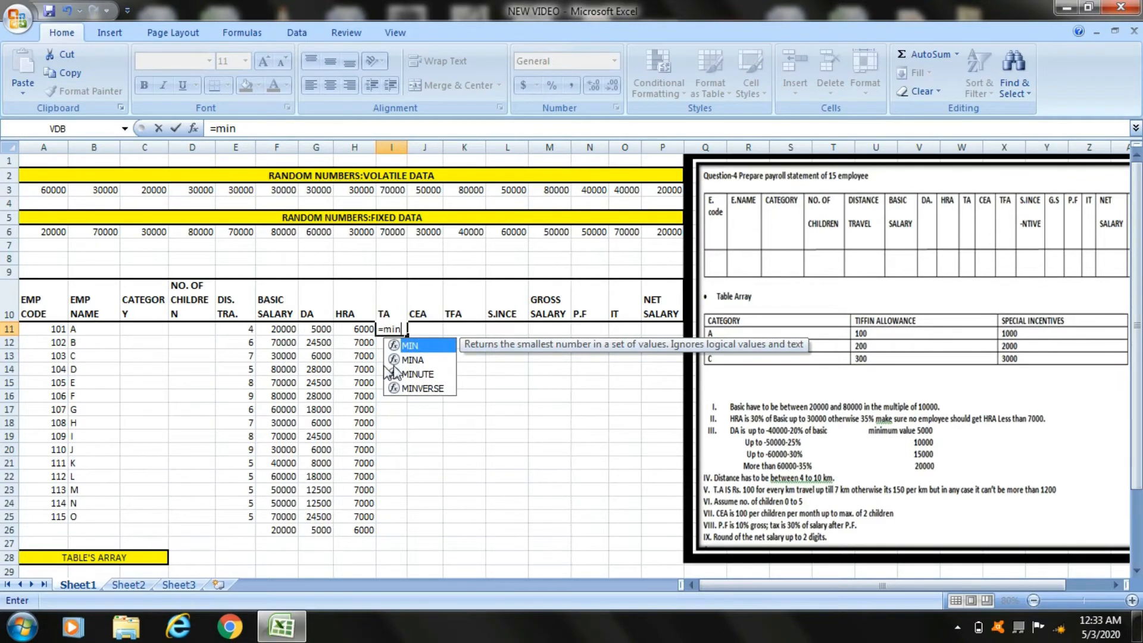
{"action": "double_click", "coordinate": [436, 350]}
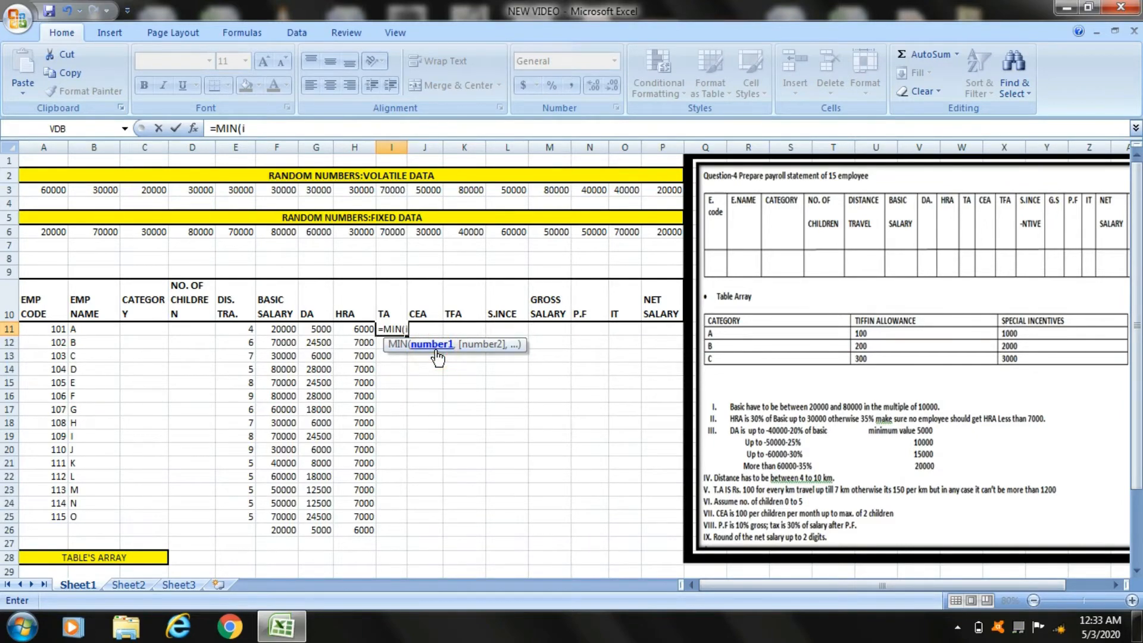
{"action": "type", "text": "if"}
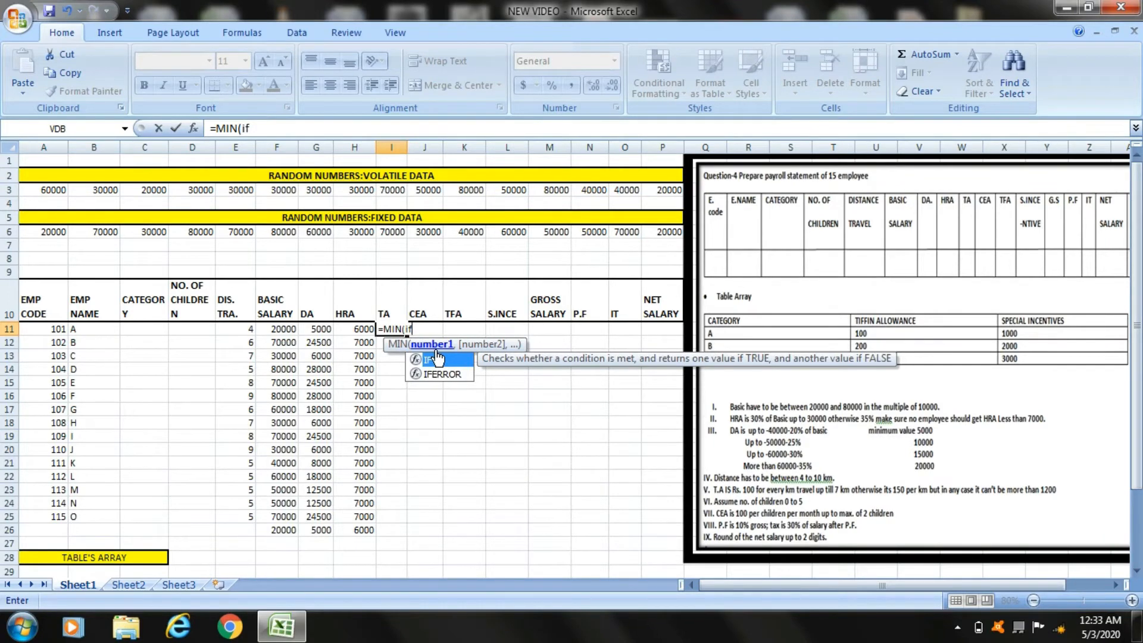
{"action": "double_click", "coordinate": [437, 358]}
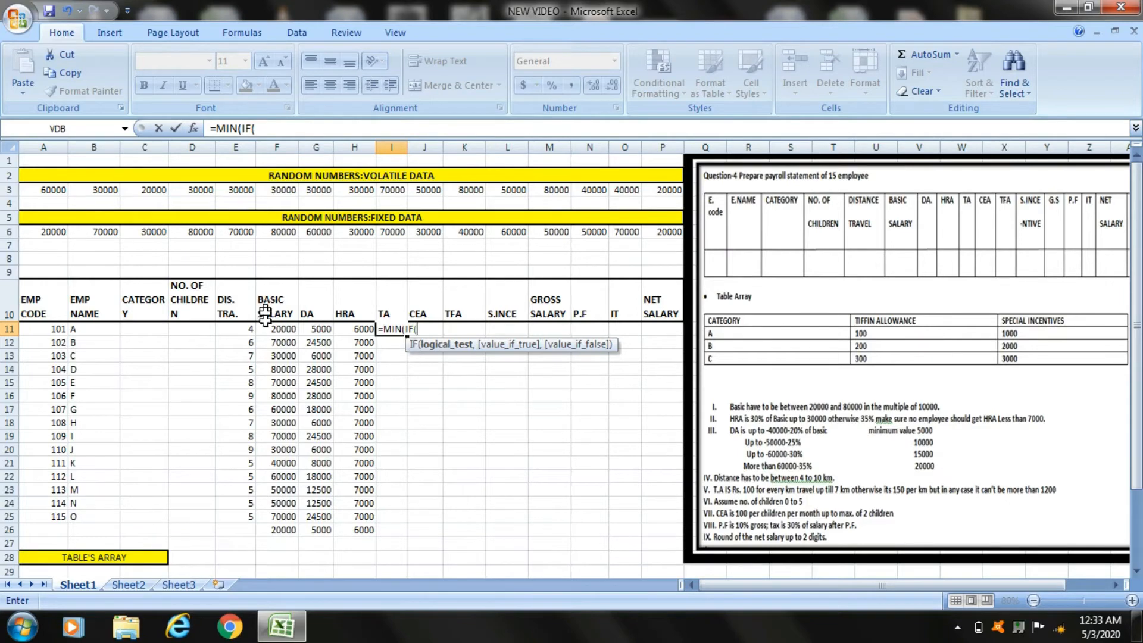
{"action": "left_click", "coordinate": [244, 331]}
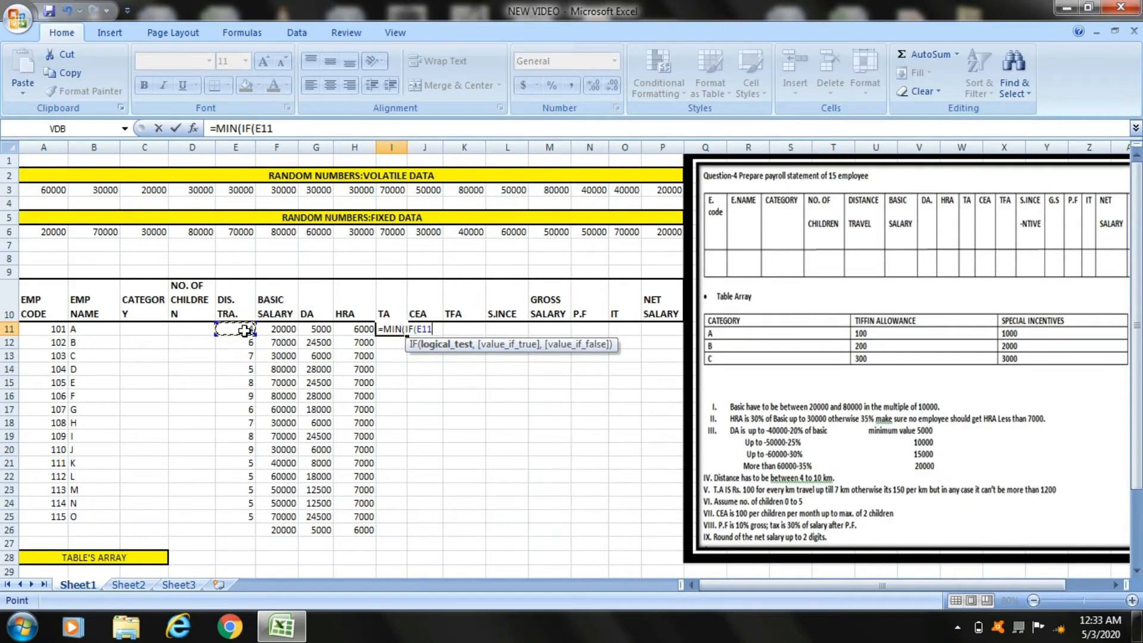
{"action": "type", "text": "<=7,"}
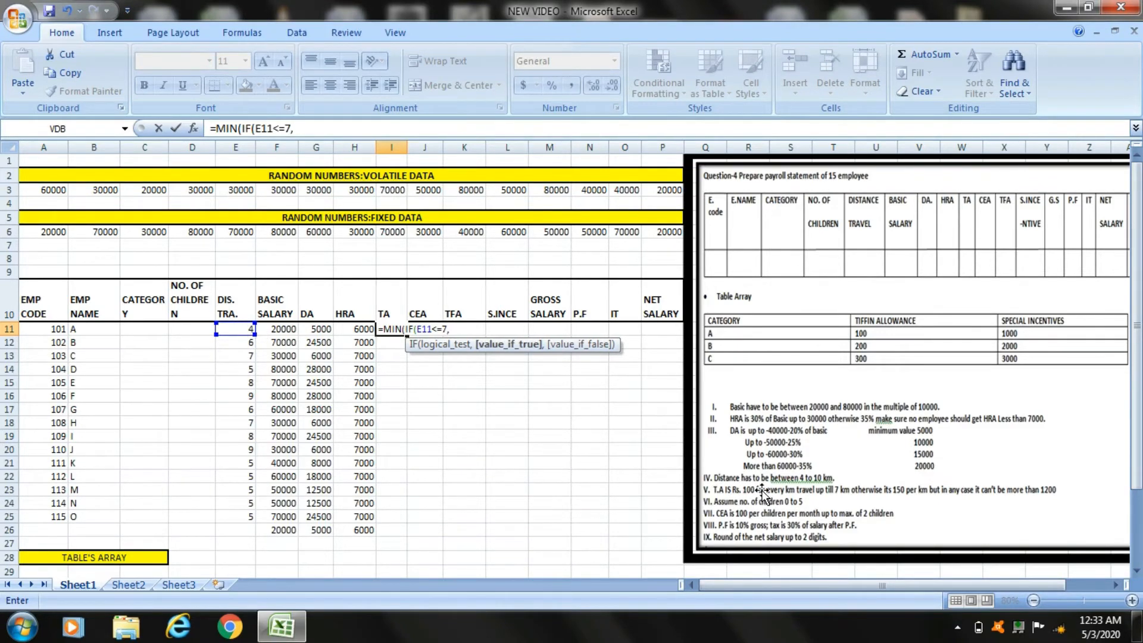
Give the IF in I11's TA formula 100*E11 as the true value and 150*E11 as the false value
{"action": "type", "text": "100*"}
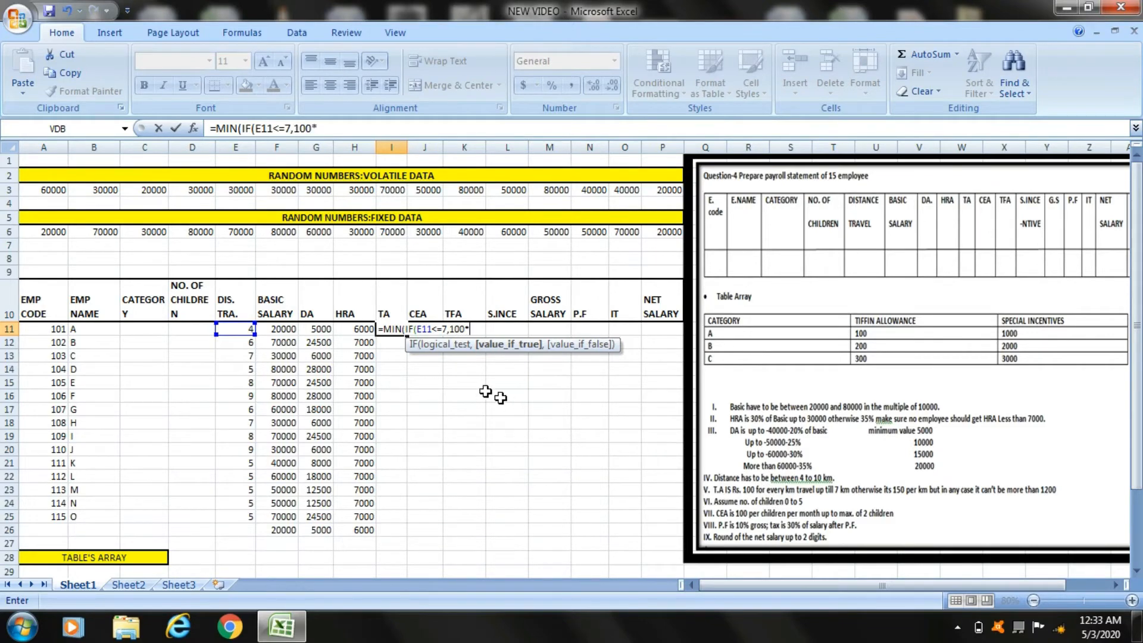
{"action": "left_click", "coordinate": [234, 326]}
{"action": "type", "text": ","}
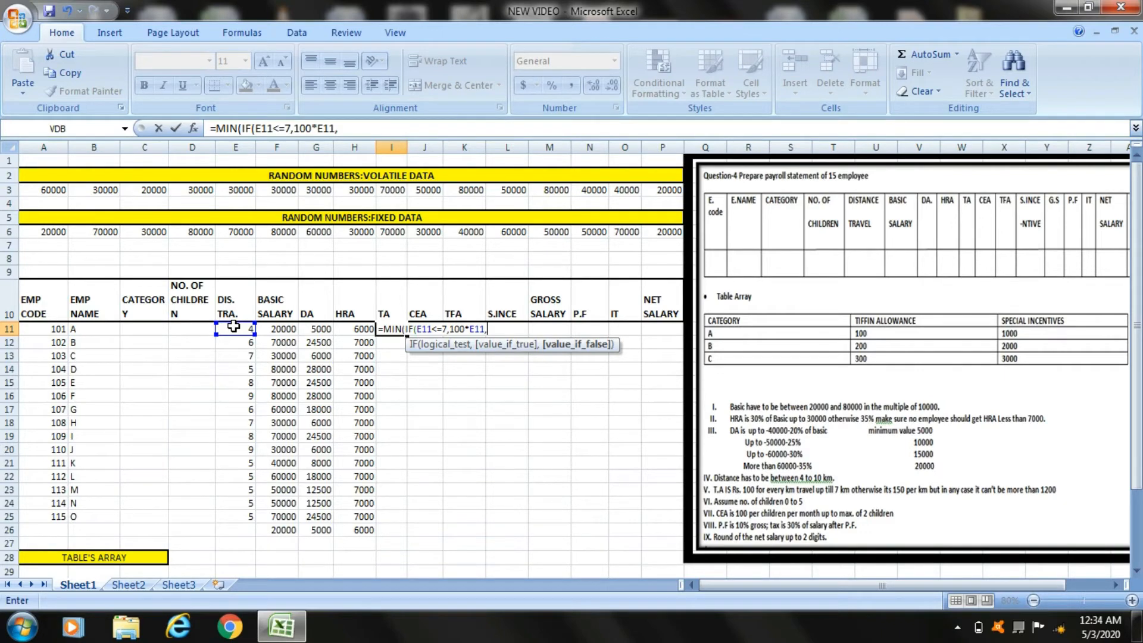
{"action": "type", "text": "150*"}
{"action": "left_click", "coordinate": [234, 327]}
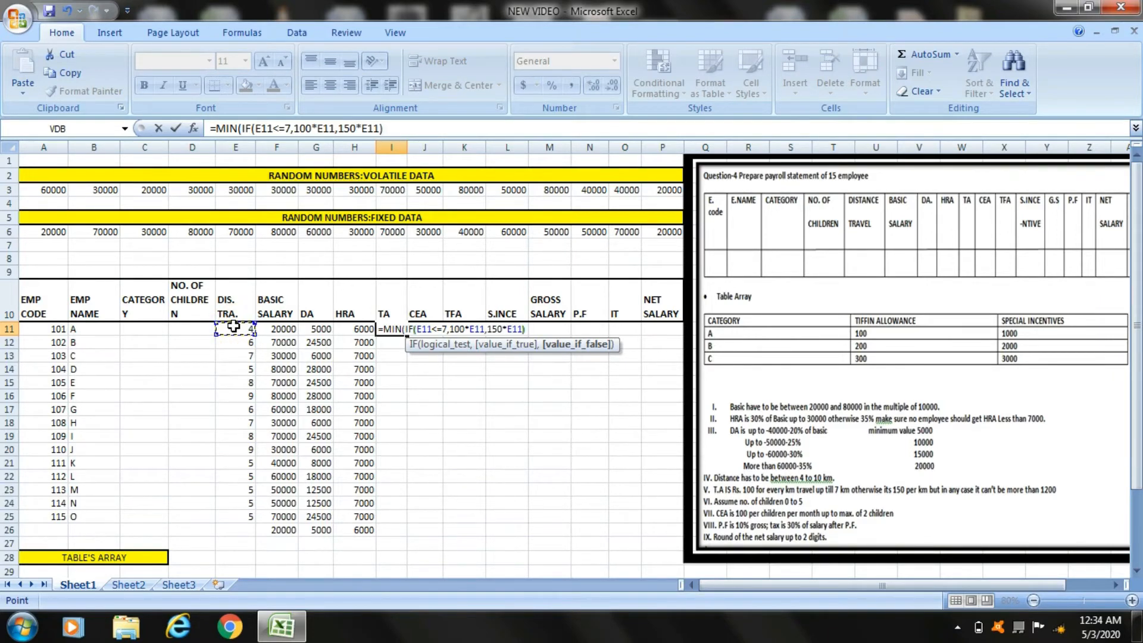
{"action": "type", "text": ")"}
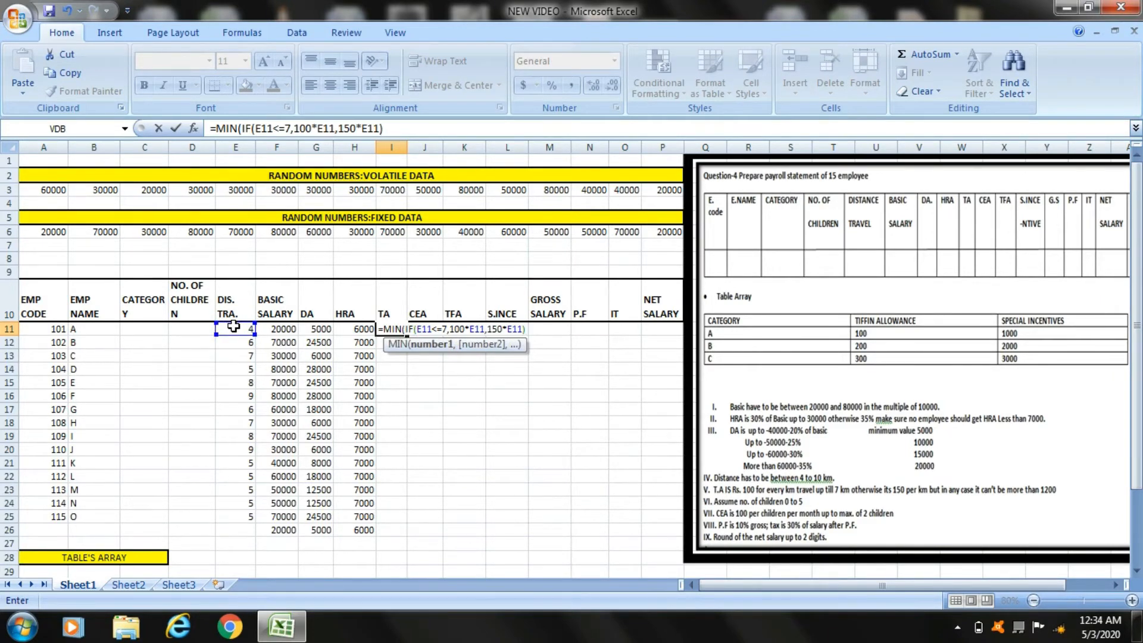
Enter the TA formula in I11 with the proposed closing-bracket correction and fill it down the TA column to I25
{"action": "key", "text": "Return"}
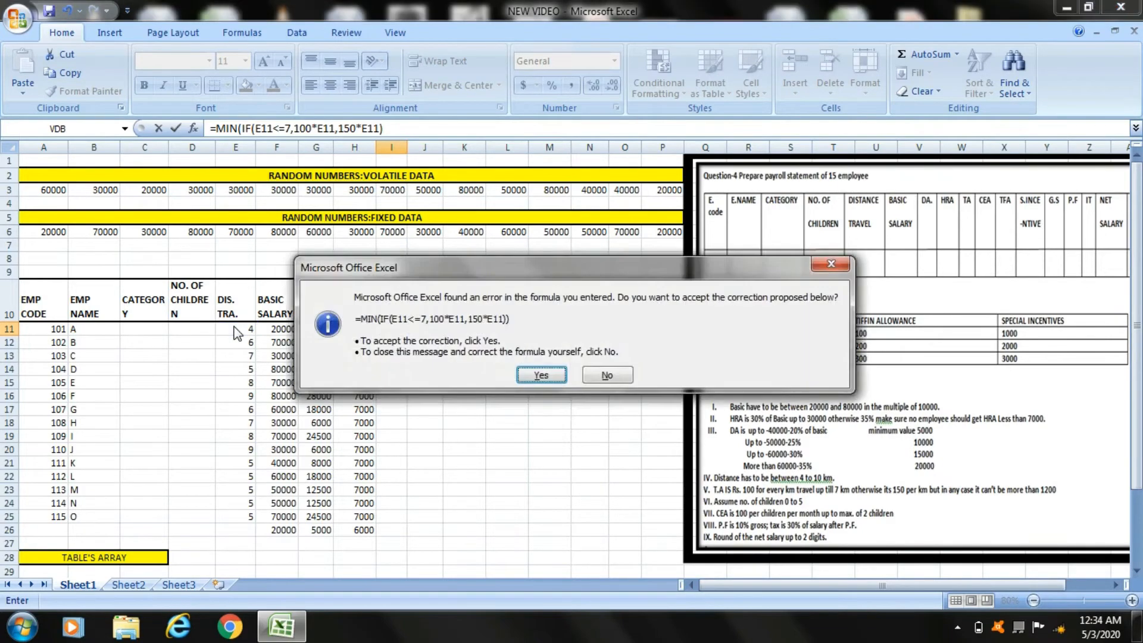
{"action": "left_click", "coordinate": [541, 375]}
{"action": "left_click", "coordinate": [390, 328]}
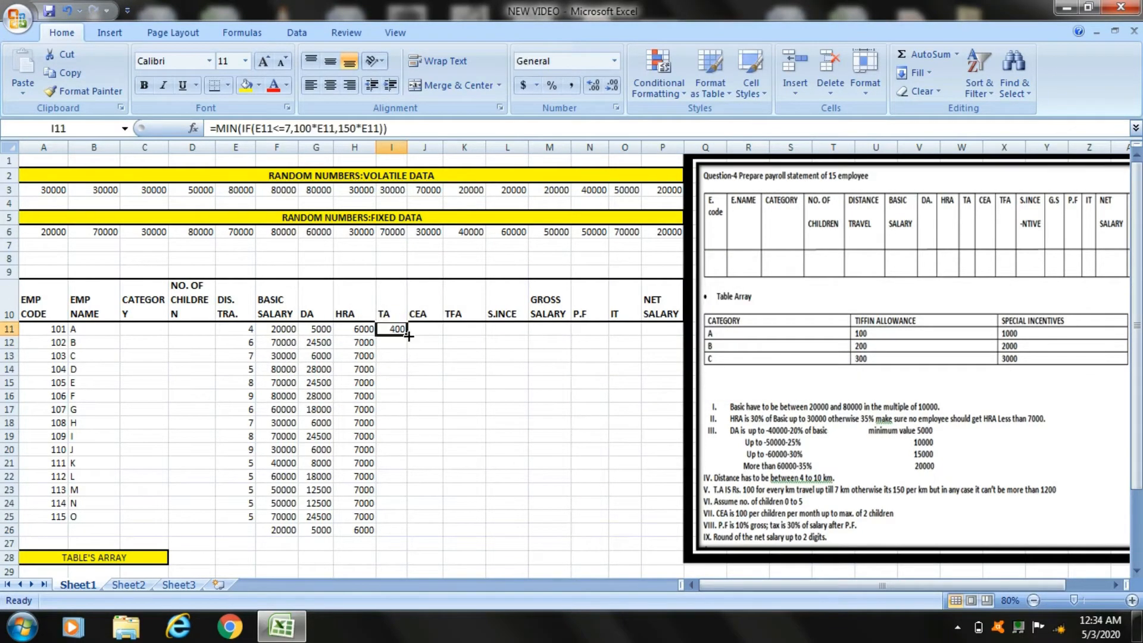
{"action": "left_click_drag", "start_coordinate": [407, 336], "coordinate": [408, 536]}
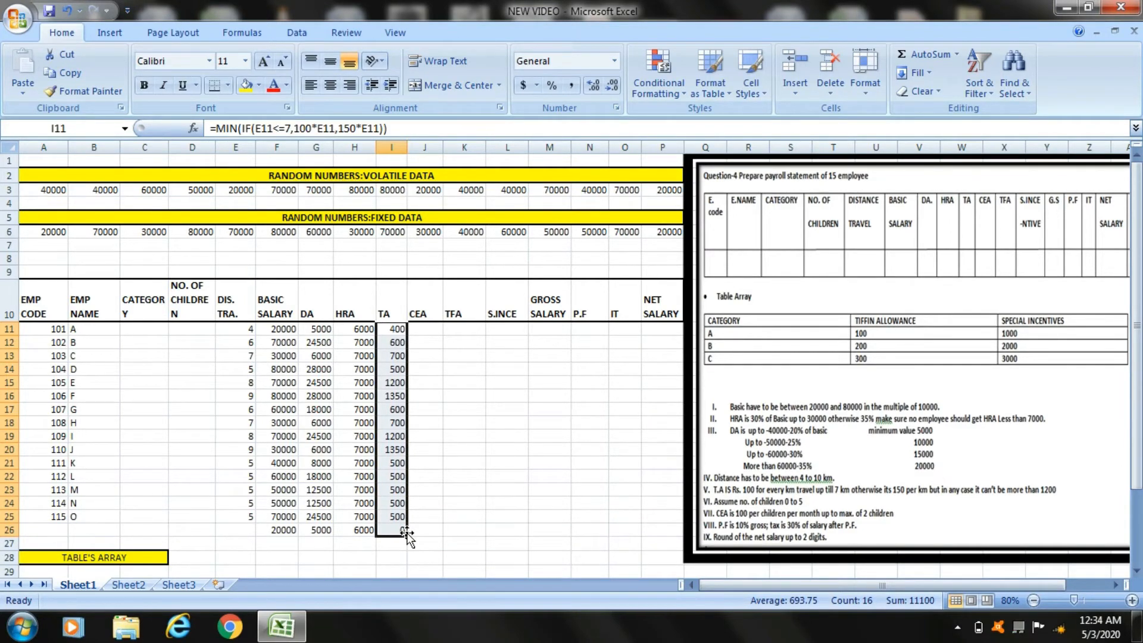
{"action": "left_click_drag", "start_coordinate": [408, 534], "coordinate": [407, 526]}
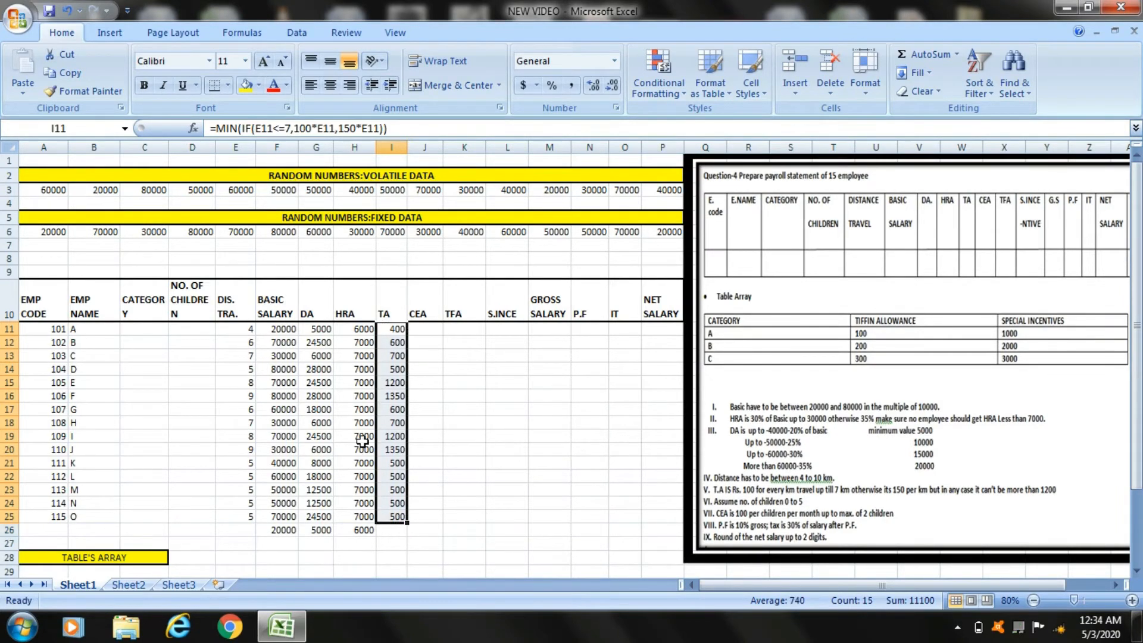
Shrink the filled HRA, DA and BASIC SALARY ranges to end at row 25, clearing the surplus values in row 26
{"action": "left_click_drag", "start_coordinate": [347, 325], "coordinate": [376, 424]}
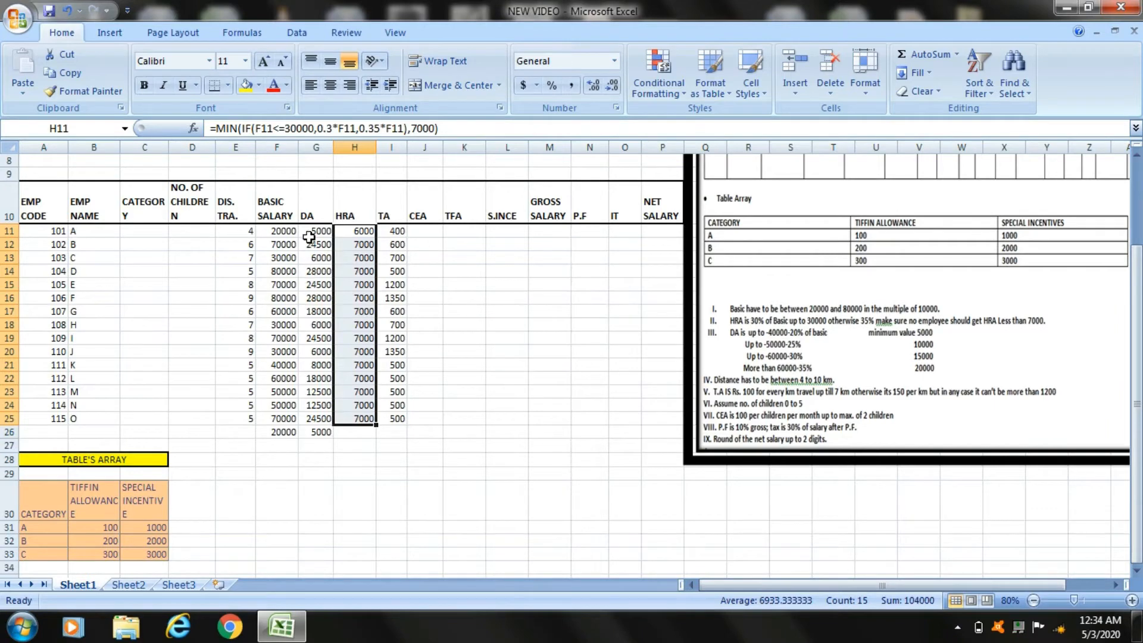
{"action": "left_click_drag", "start_coordinate": [309, 231], "coordinate": [331, 423]}
{"action": "left_click_drag", "start_coordinate": [276, 231], "coordinate": [293, 439]}
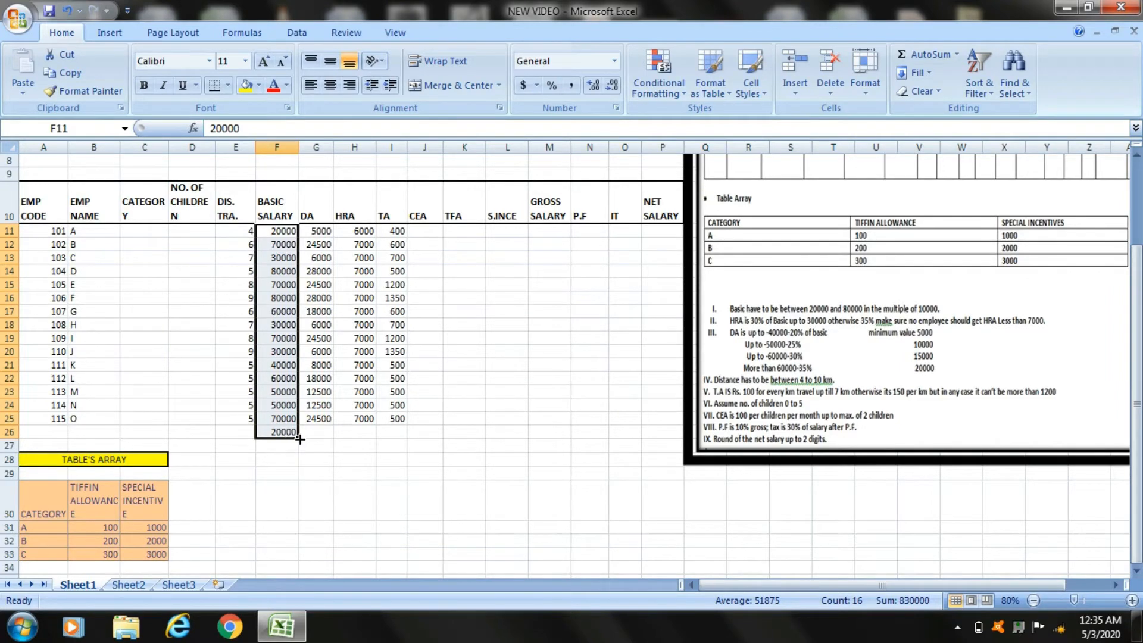
{"action": "left_click_drag", "start_coordinate": [300, 439], "coordinate": [299, 427]}
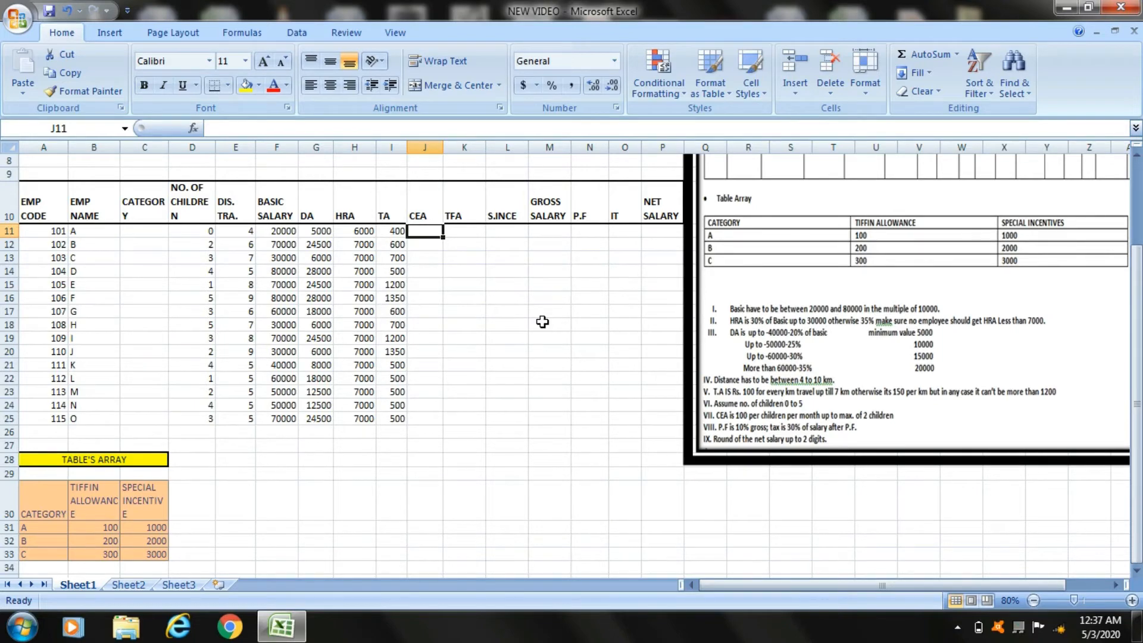
Start the CEA formula in J11 with =IF(D11<=2, to test the first employee's number of children
{"action": "type", "text": "="}
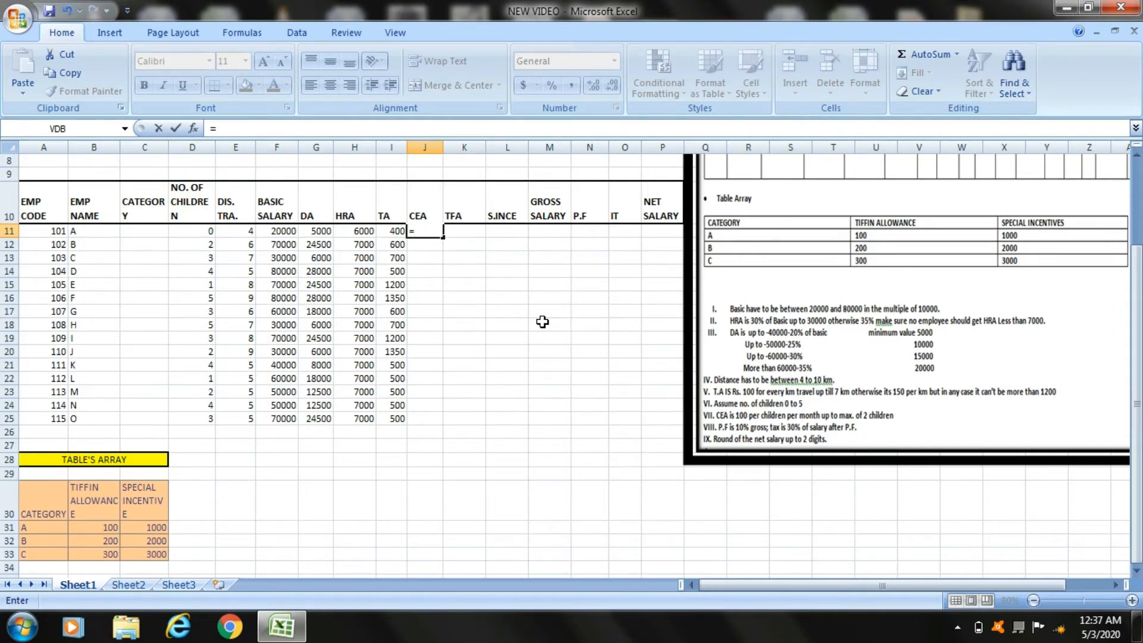
{"action": "type", "text": "if"}
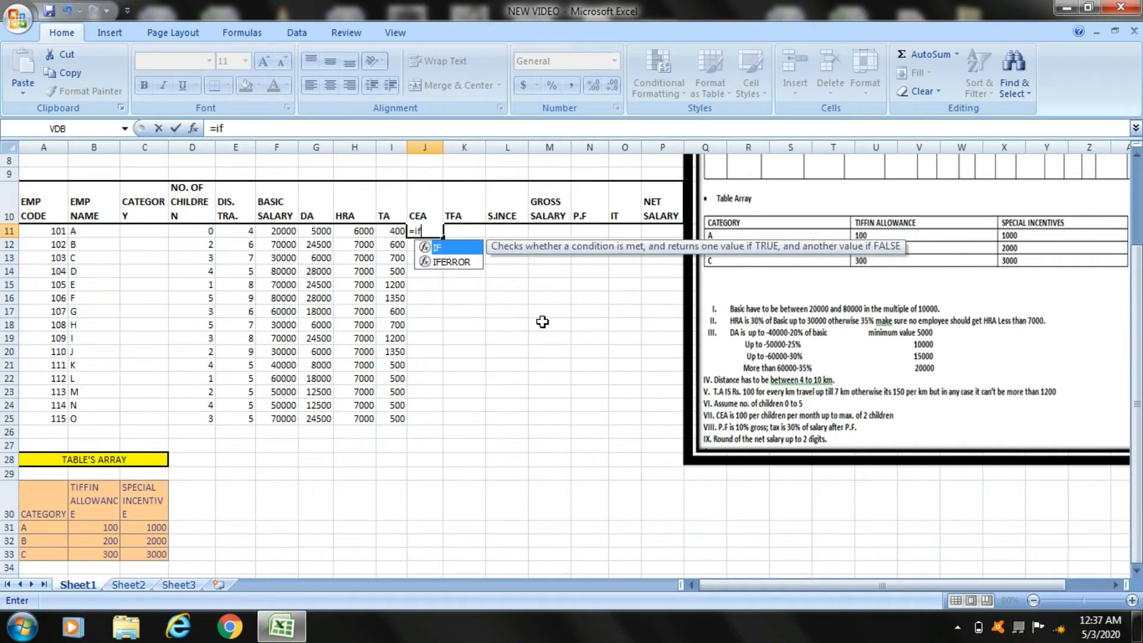
{"action": "double_click", "coordinate": [453, 248]}
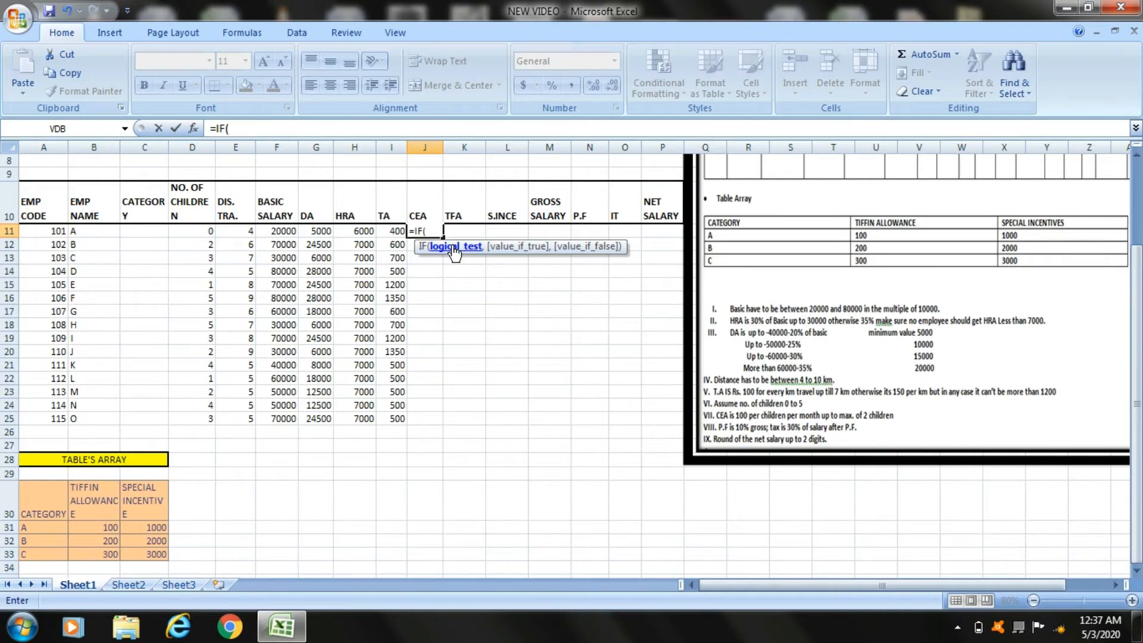
{"action": "left_click", "coordinate": [196, 231]}
{"action": "type", "text": "<="}
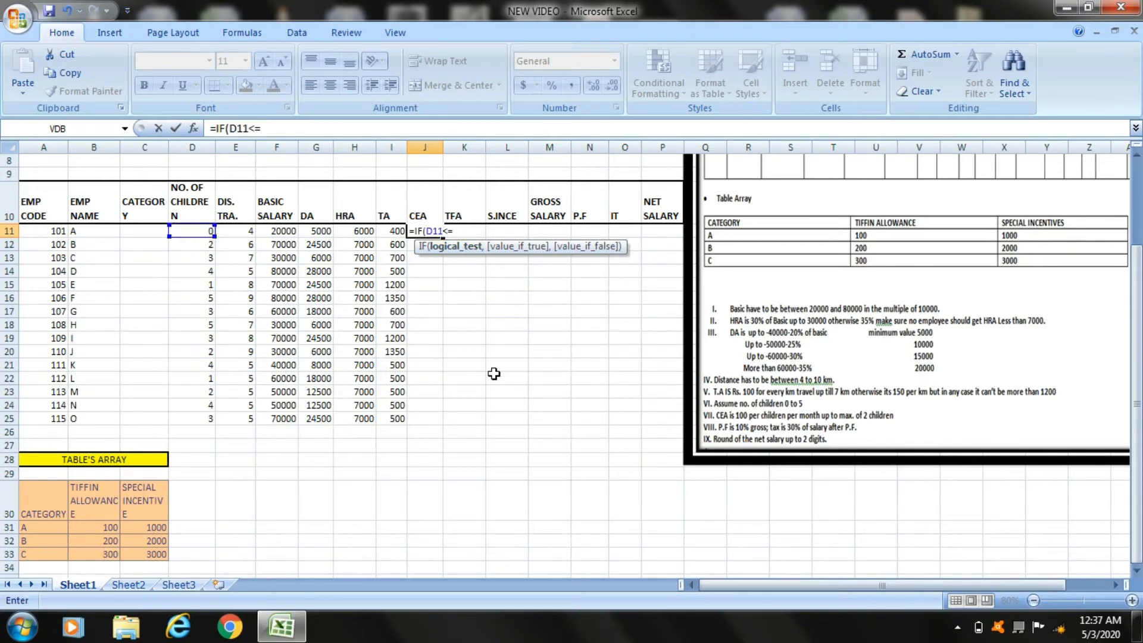
{"action": "type", "text": "2,"}
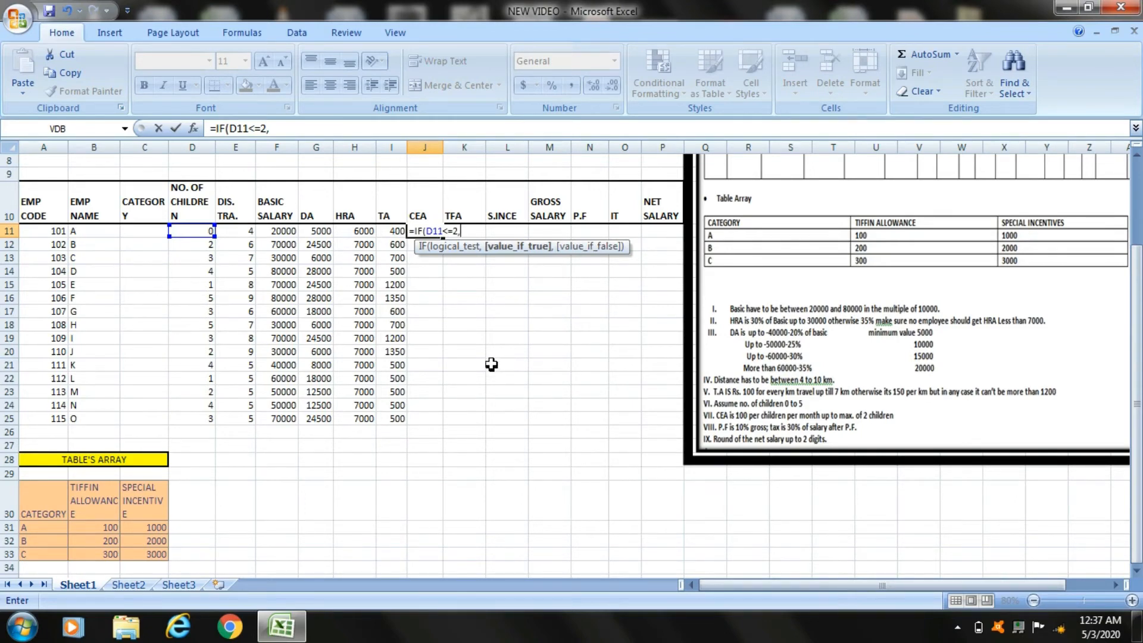
Complete J11's CEA formula with 100*D11*12 as the true value and 0 as the false value, and fill it down to J25
{"action": "type", "text": "100*"}
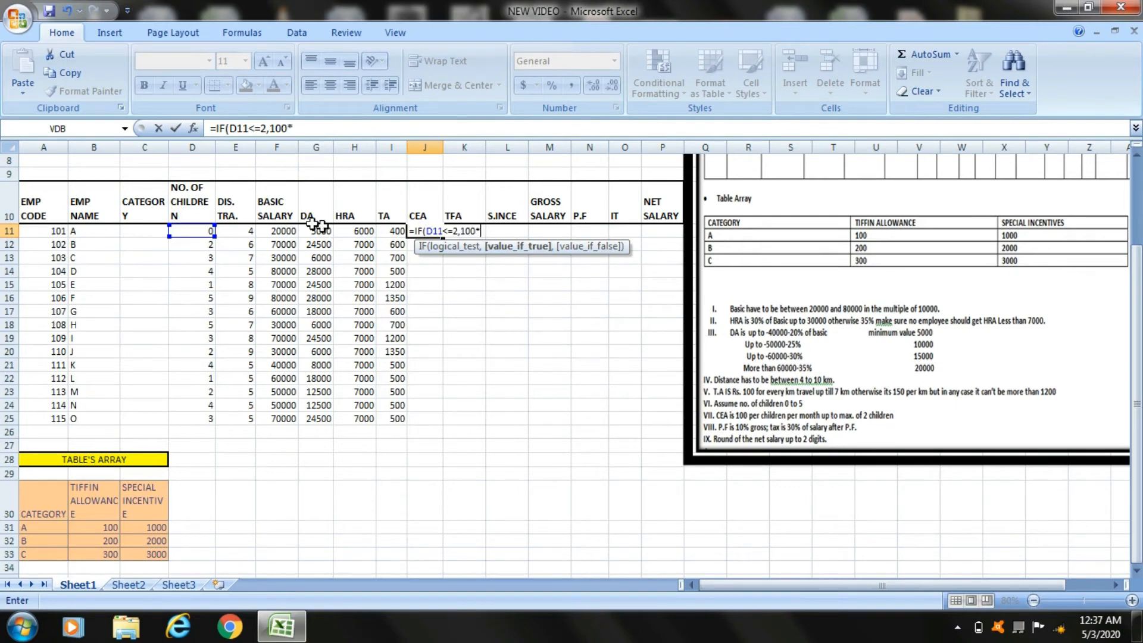
{"action": "left_click", "coordinate": [202, 231]}
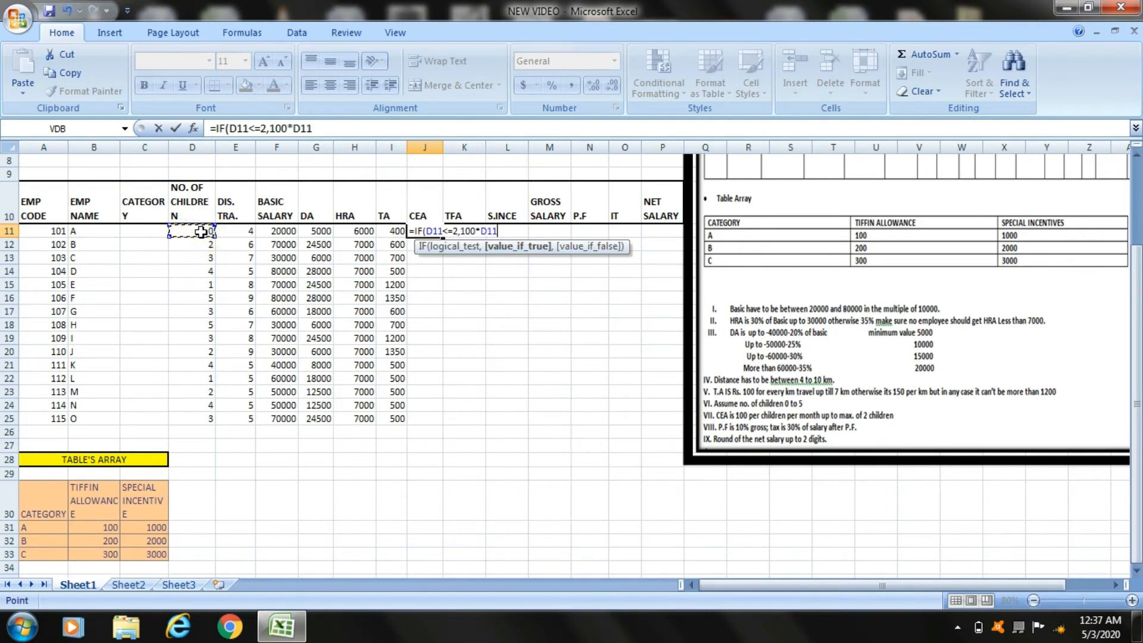
{"action": "type", "text": "*12,"}
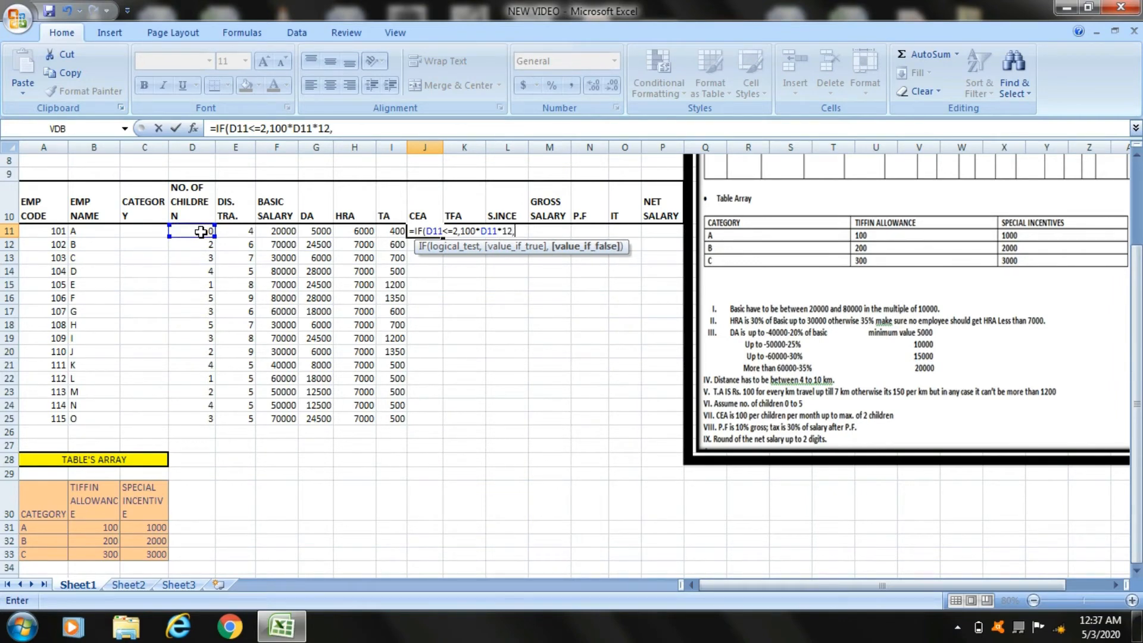
{"action": "type", "text": "0"}
{"action": "key", "text": "Return"}
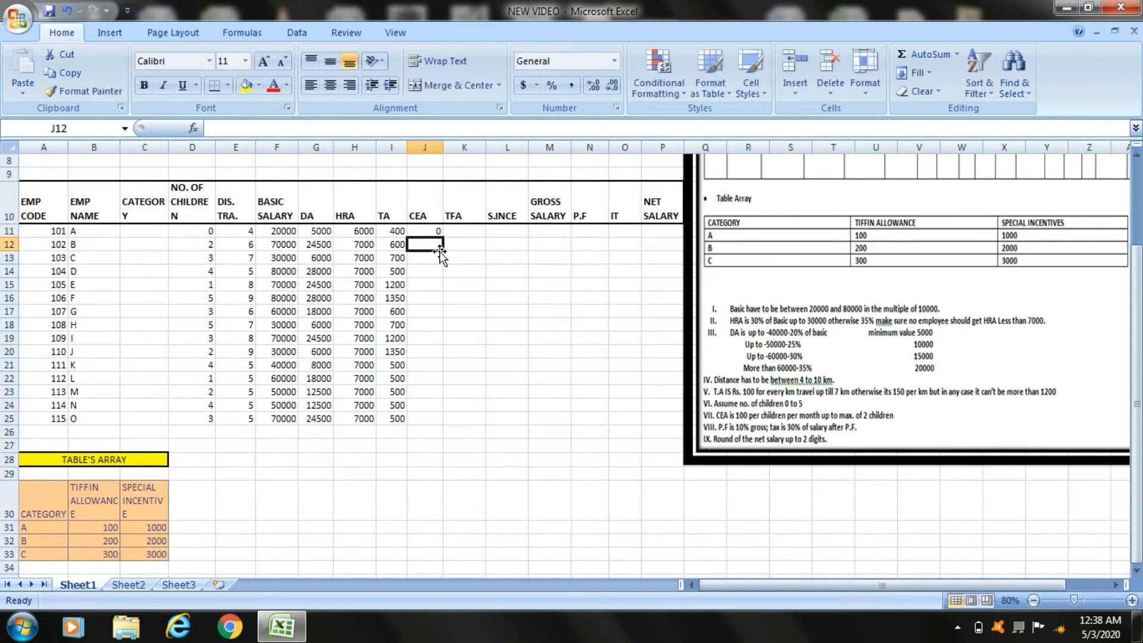
{"action": "left_click", "coordinate": [432, 232]}
{"action": "left_click_drag", "start_coordinate": [443, 237], "coordinate": [443, 424]}
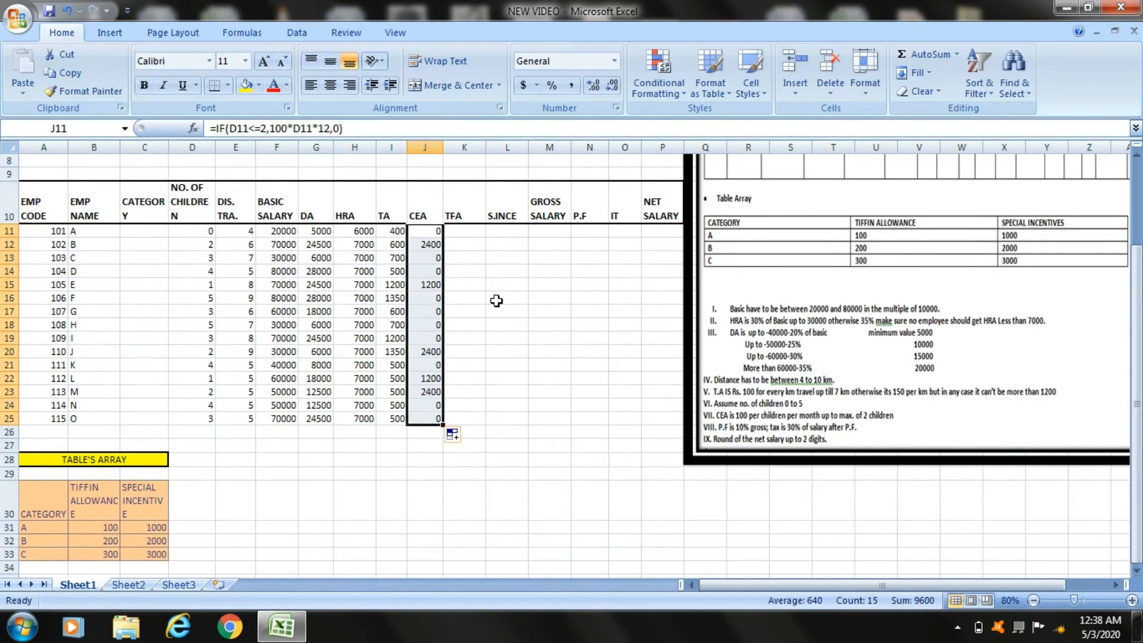
Enter the categories A, B, C, A, C, B, C, A, C, B, C, A, C, B, A down C11:C25
{"action": "left_click", "coordinate": [478, 233]}
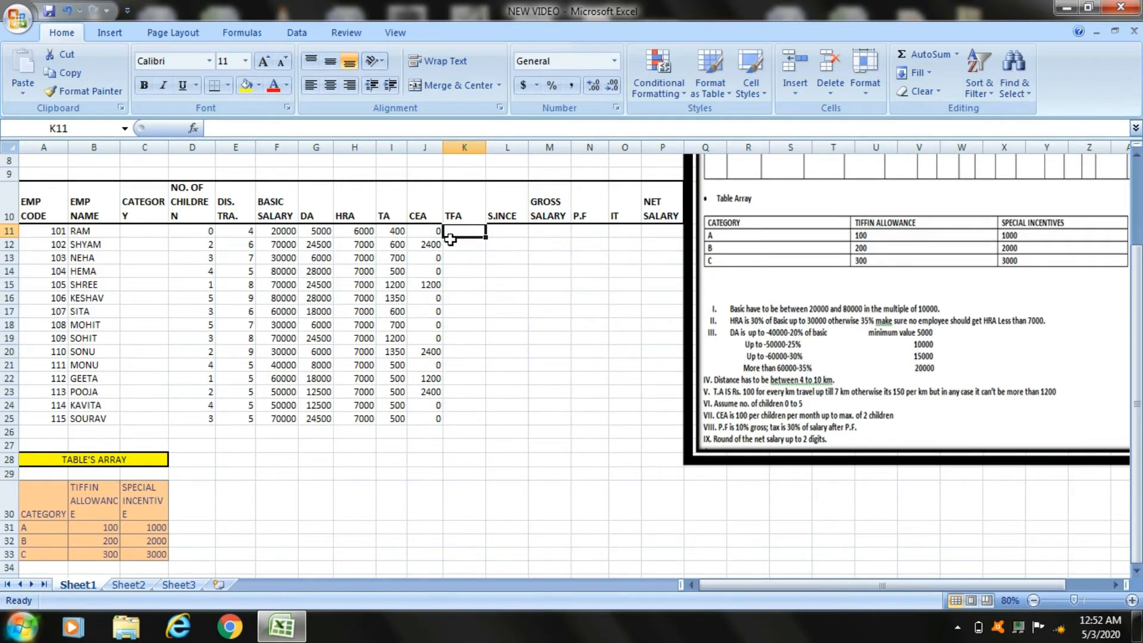
{"action": "left_click", "coordinate": [155, 230]}
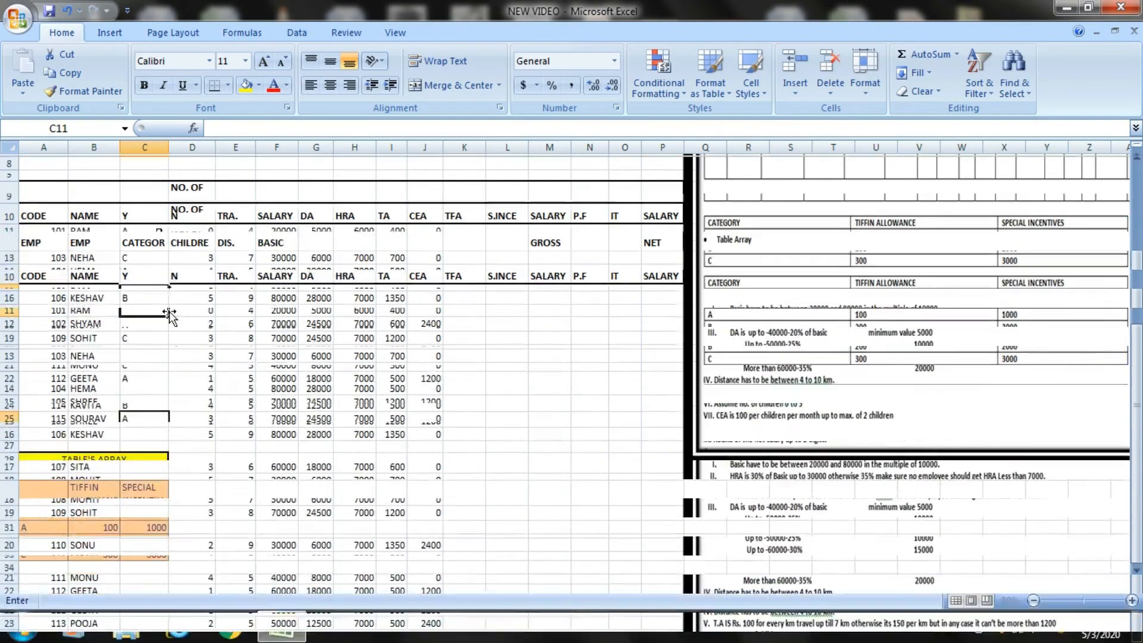
{"action": "type", "text": "A"}
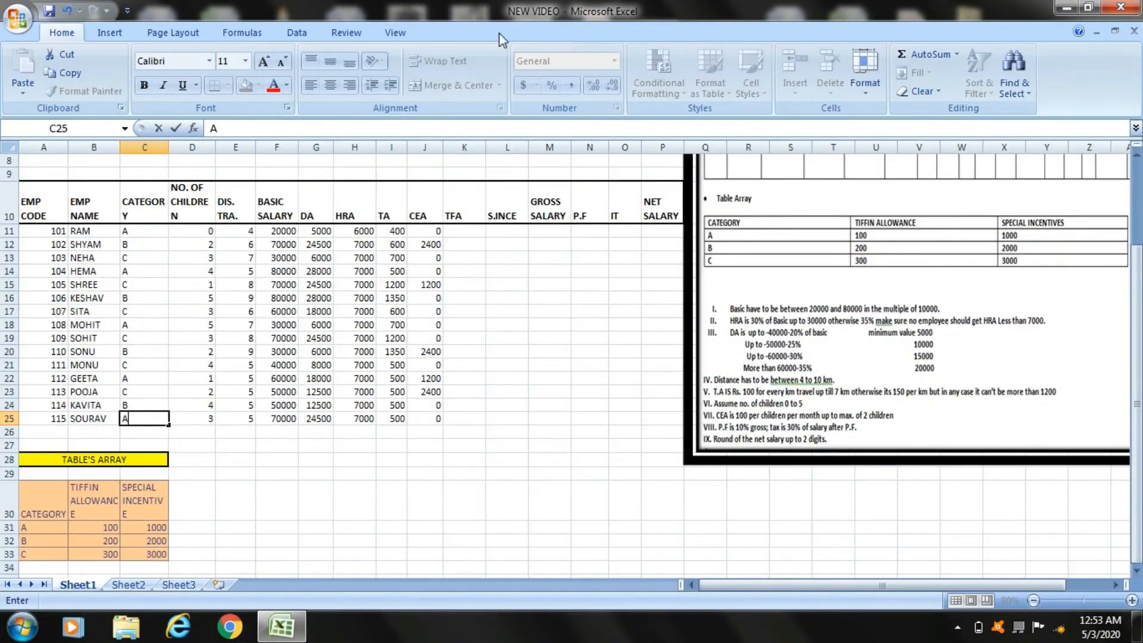
Start the TFA formula in K11 as a VLOOKUP with the first employee's category, C11, as the lookup value
{"action": "left_click", "coordinate": [458, 229]}
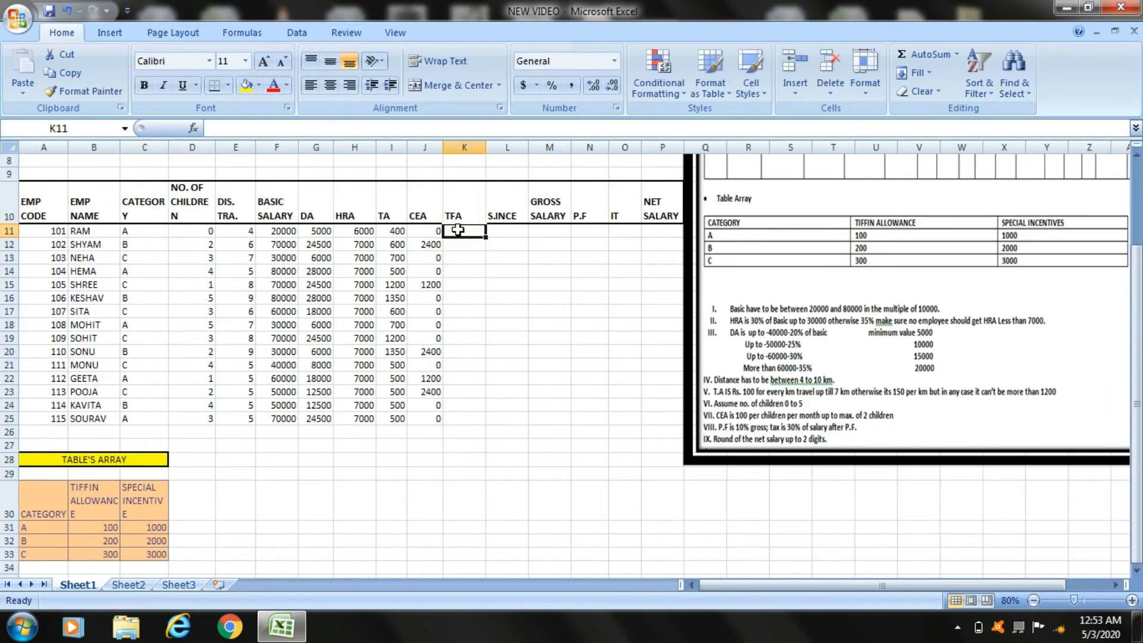
{"action": "type", "text": "="}
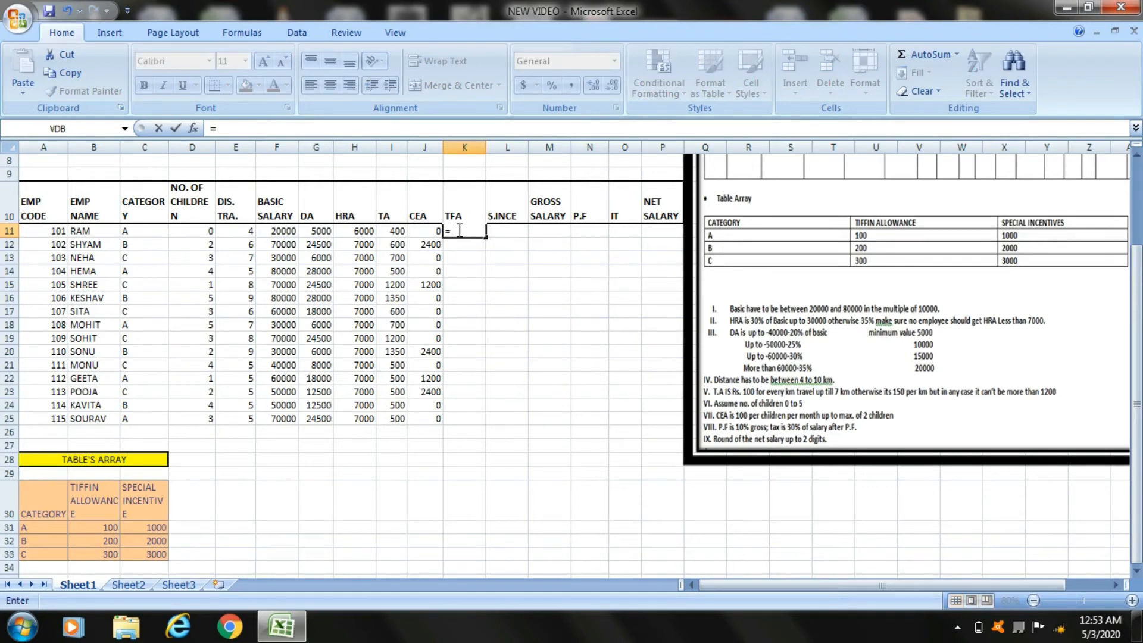
{"action": "type", "text": "VLOO"}
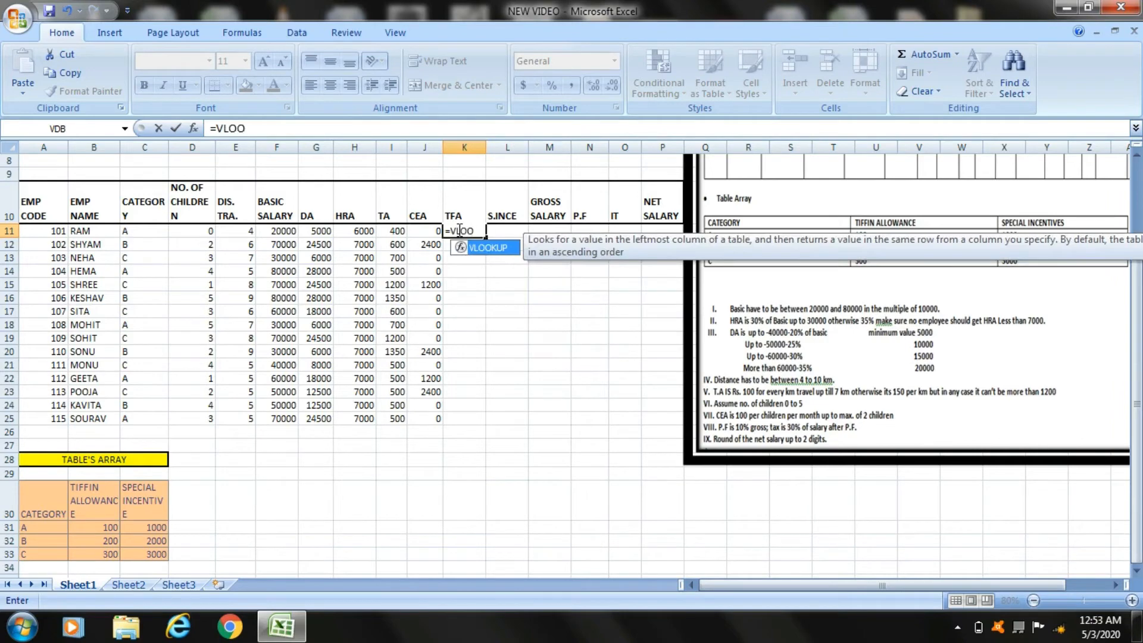
{"action": "double_click", "coordinate": [500, 247]}
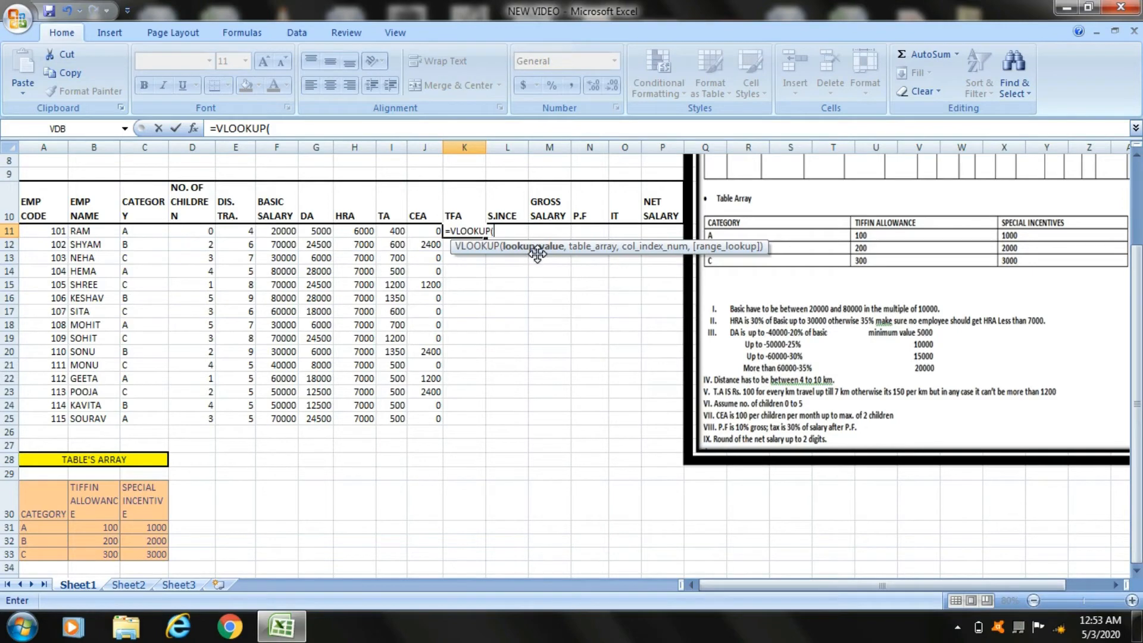
{"action": "left_click", "coordinate": [143, 236]}
{"action": "type", "text": ","}
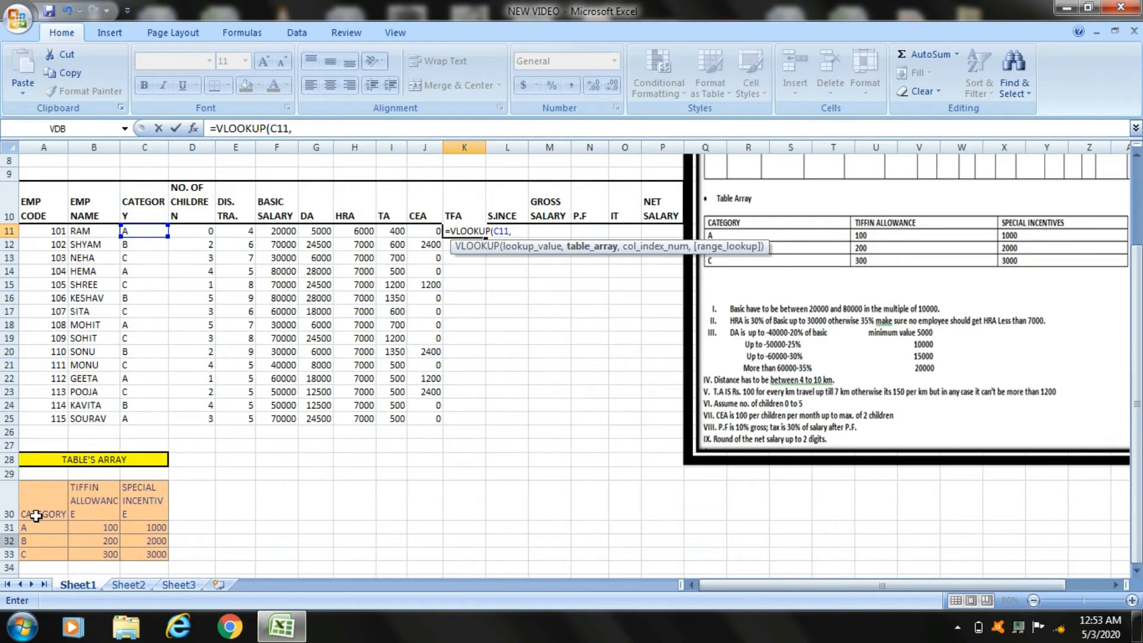
Give K11's VLOOKUP the absolute table array $A$31:$C$33, column index 2 and FALSE for an exact match, and close the bracket
{"action": "left_click_drag", "start_coordinate": [28, 522], "coordinate": [143, 554]}
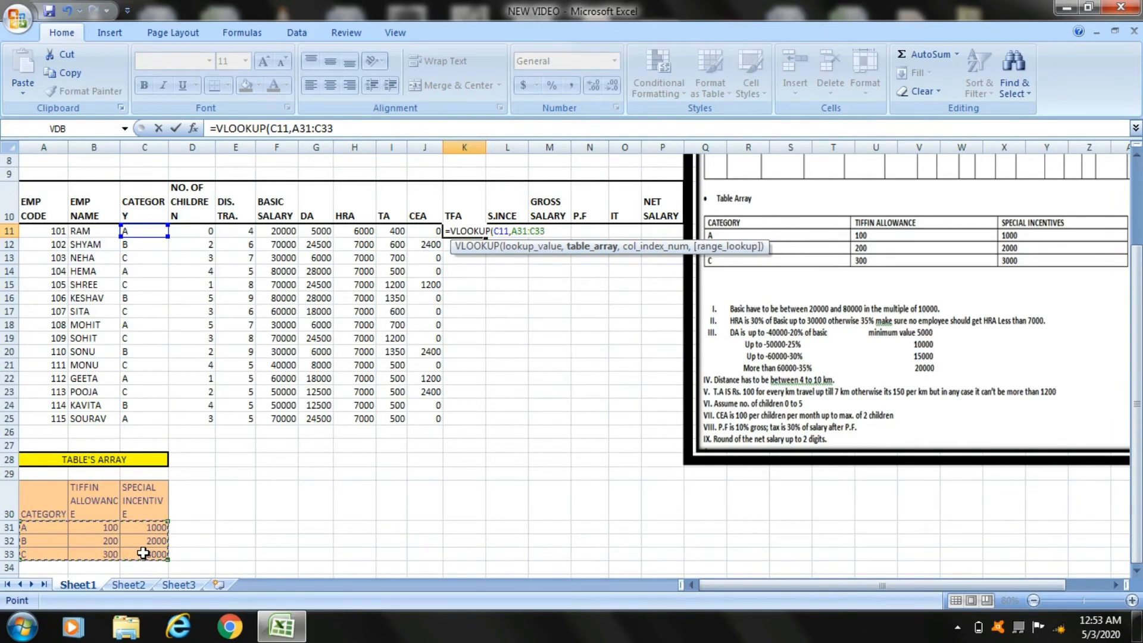
{"action": "key", "text": "F4"}
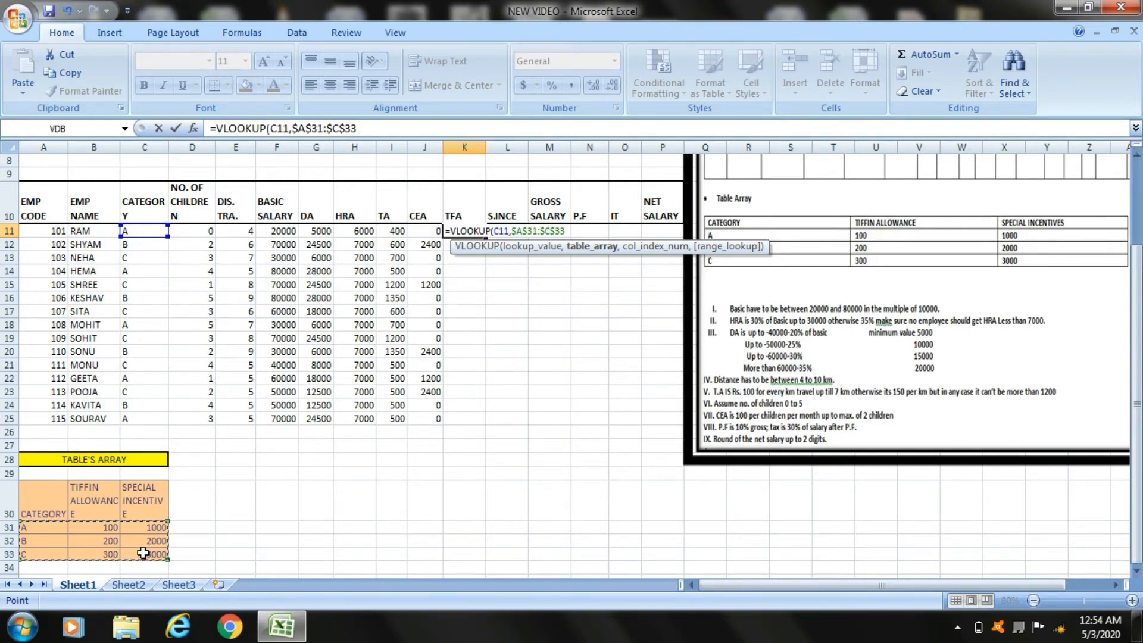
{"action": "type", "text": ","}
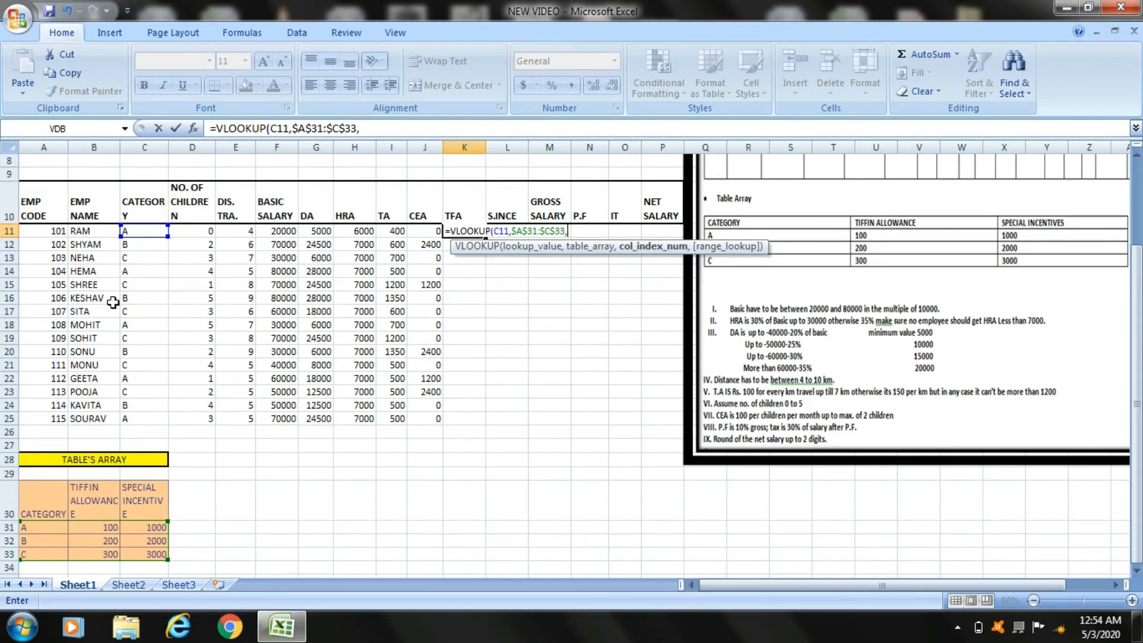
{"action": "type", "text": "2,"}
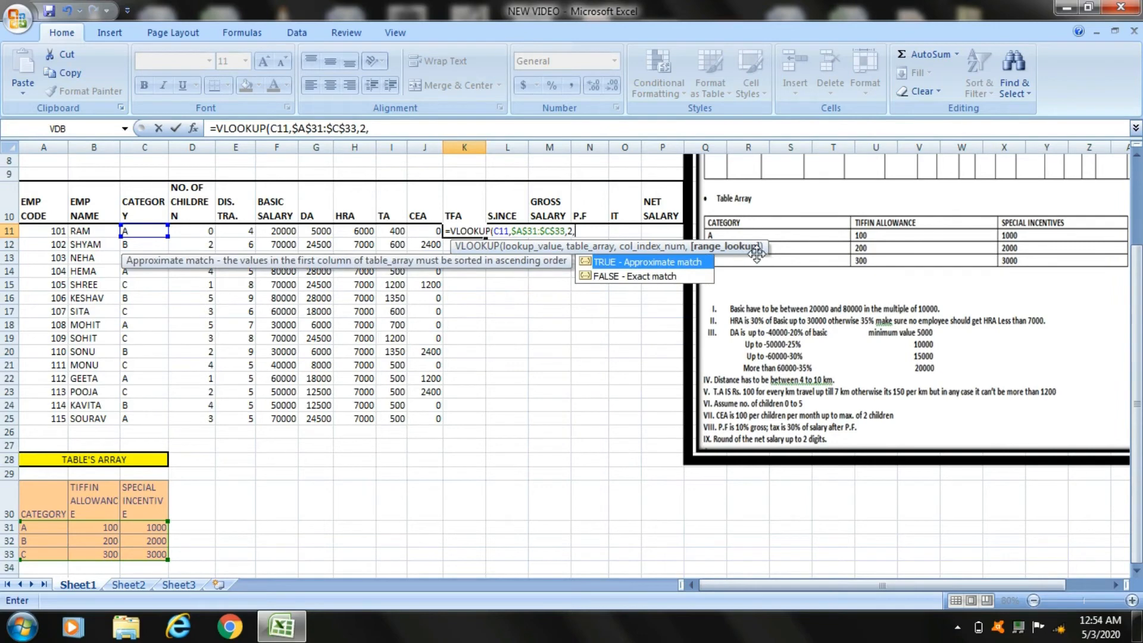
{"action": "double_click", "coordinate": [675, 277]}
{"action": "type", "text": ")"}
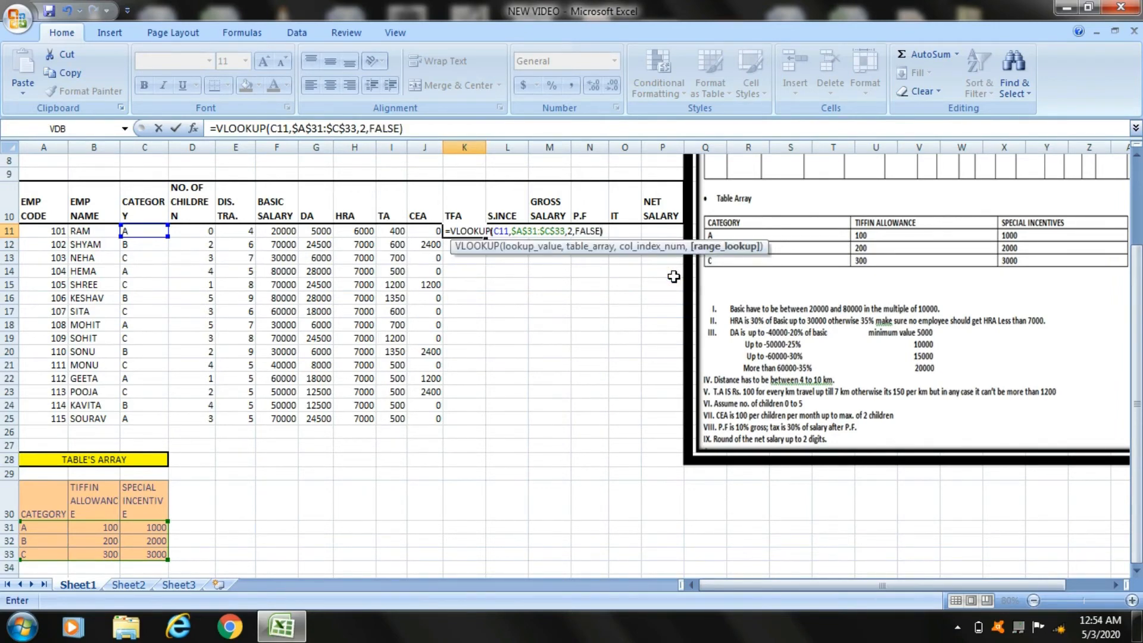
Enter the TFA formula in K11 and fill it down the column to K25
{"action": "key", "text": "Return"}
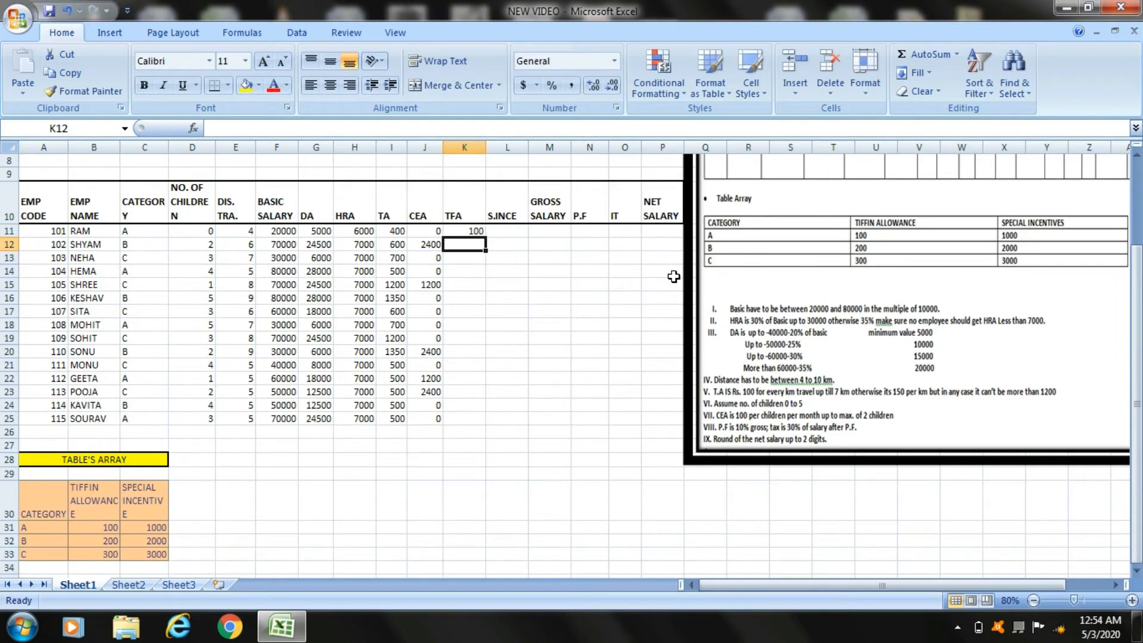
{"action": "left_click", "coordinate": [475, 232]}
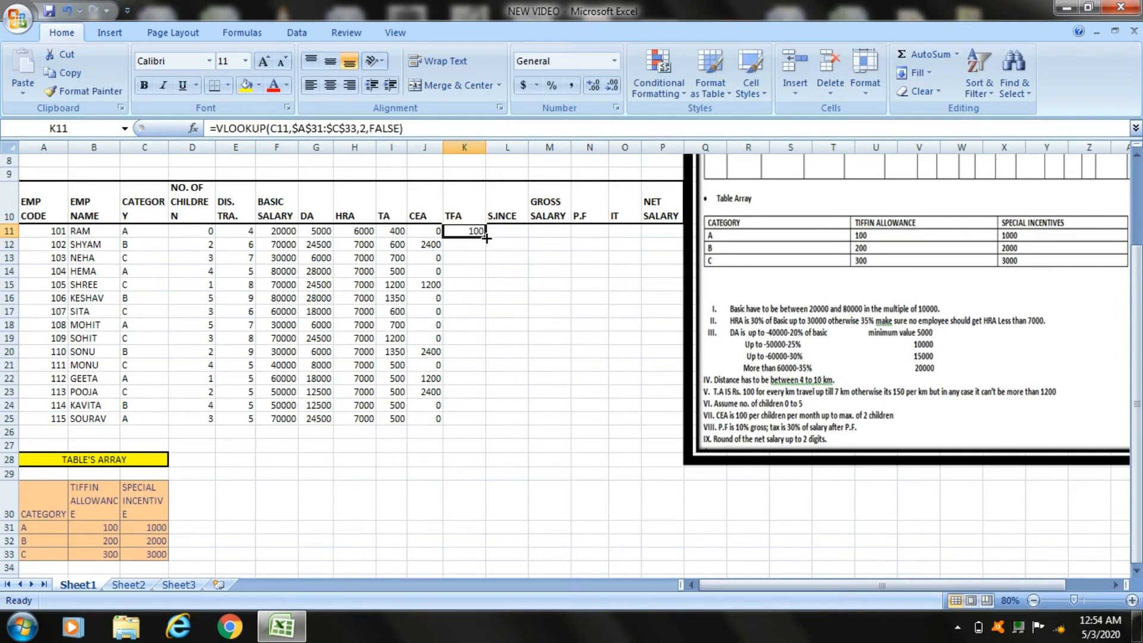
{"action": "left_click_drag", "start_coordinate": [487, 237], "coordinate": [479, 424]}
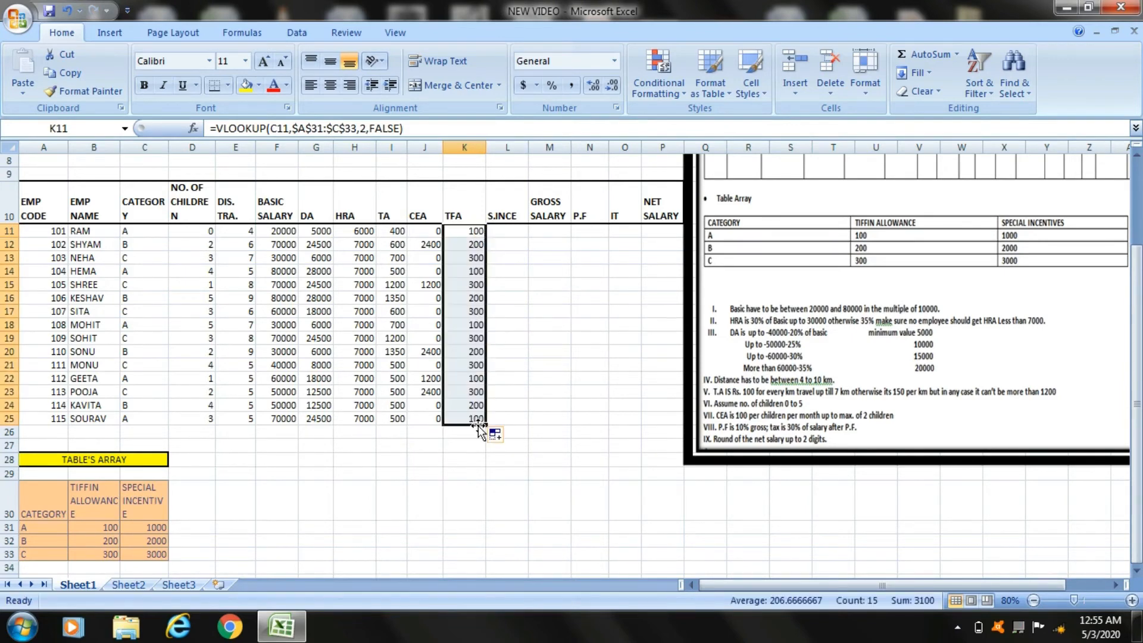
Start the S.INCE formula in L11 as a VLOOKUP with category cell C11 as the lookup value
{"action": "left_click", "coordinate": [516, 229]}
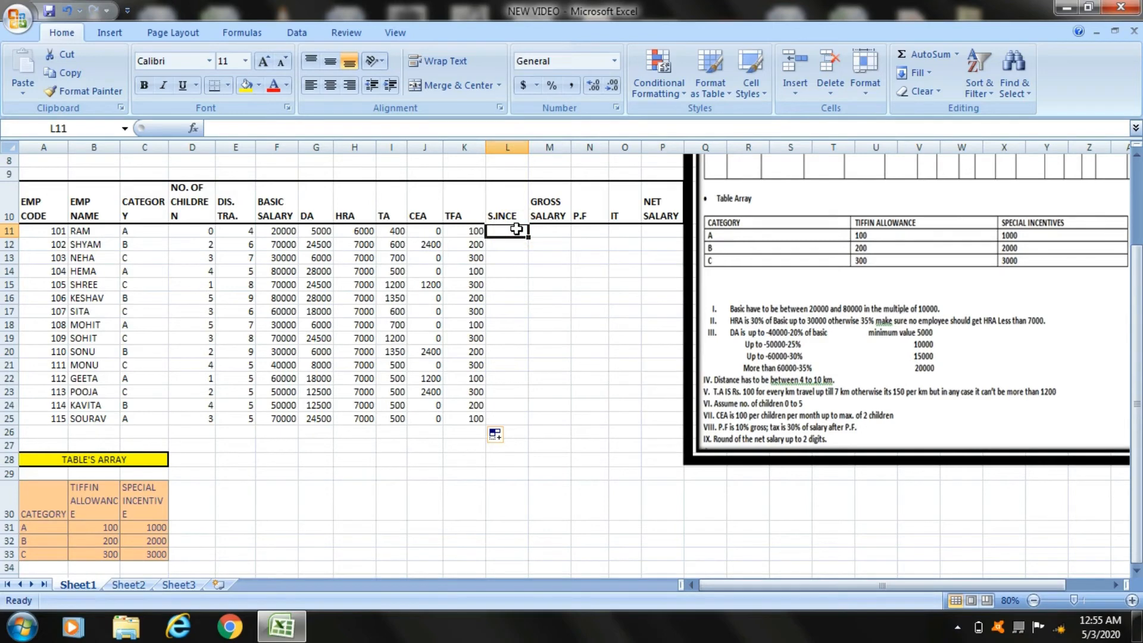
{"action": "type", "text": "=V"}
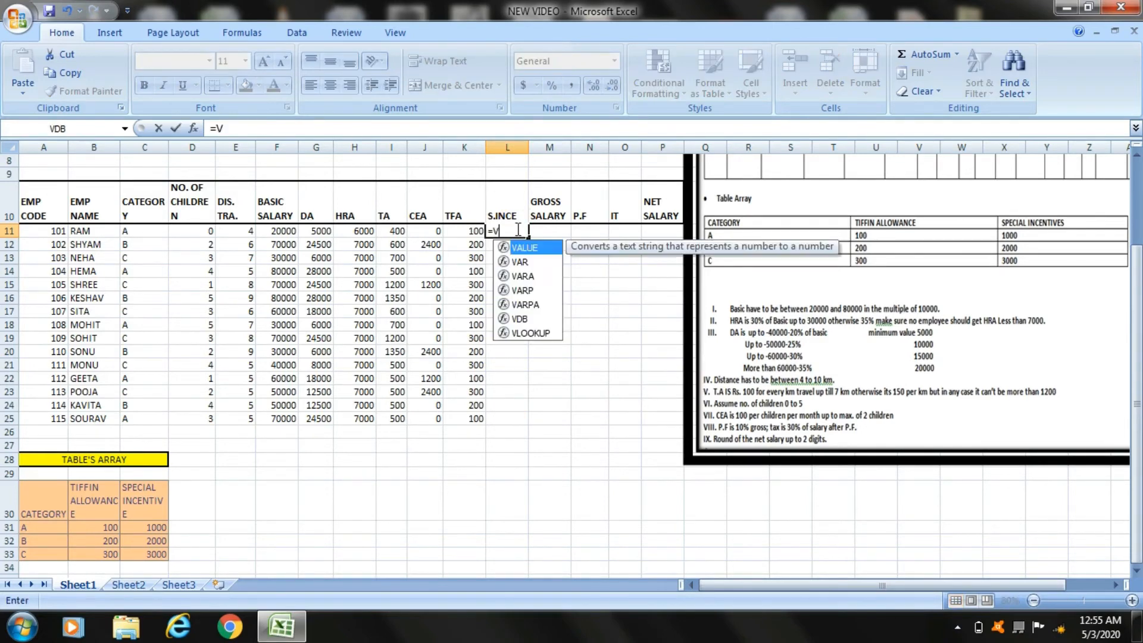
{"action": "type", "text": "LOO"}
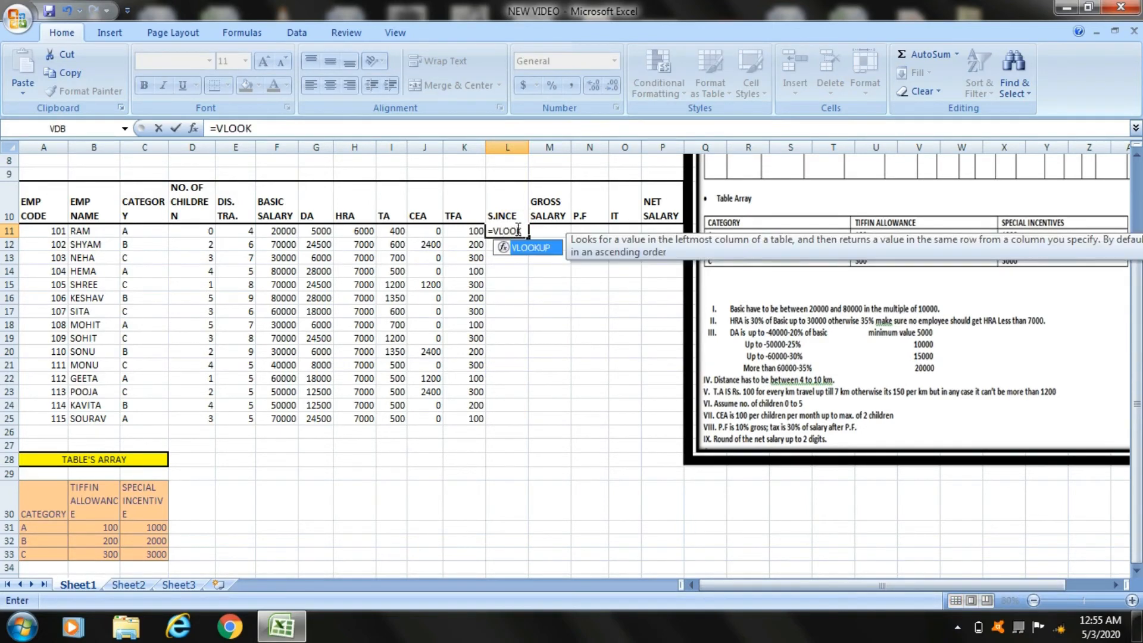
{"action": "type", "text": "K"}
{"action": "double_click", "coordinate": [538, 249]}
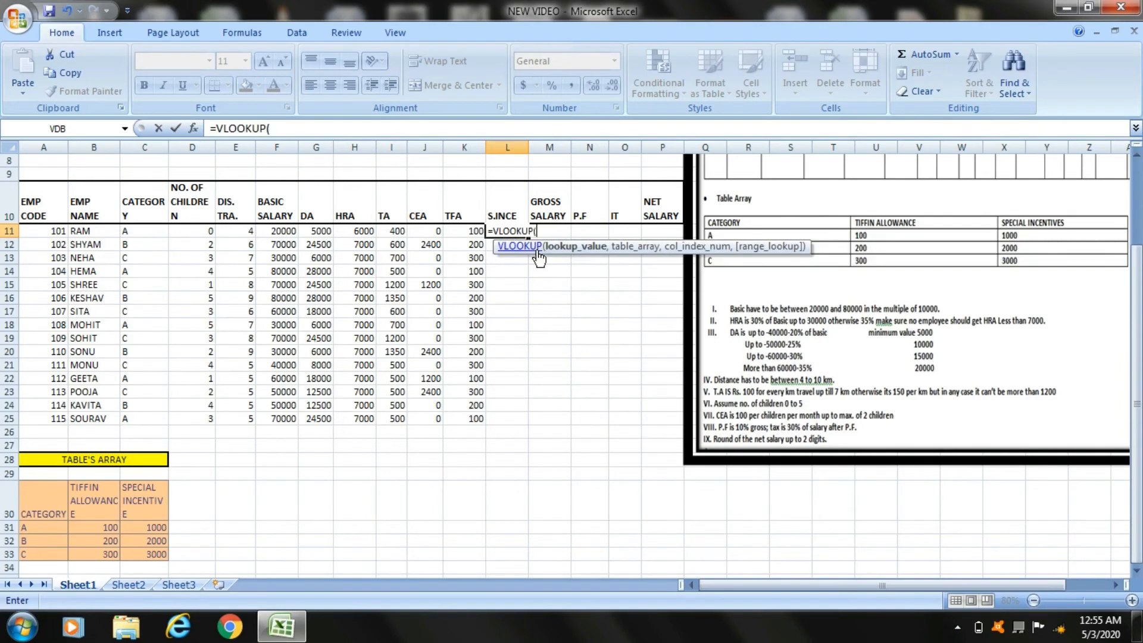
{"action": "left_click", "coordinate": [129, 227]}
{"action": "type", "text": ","}
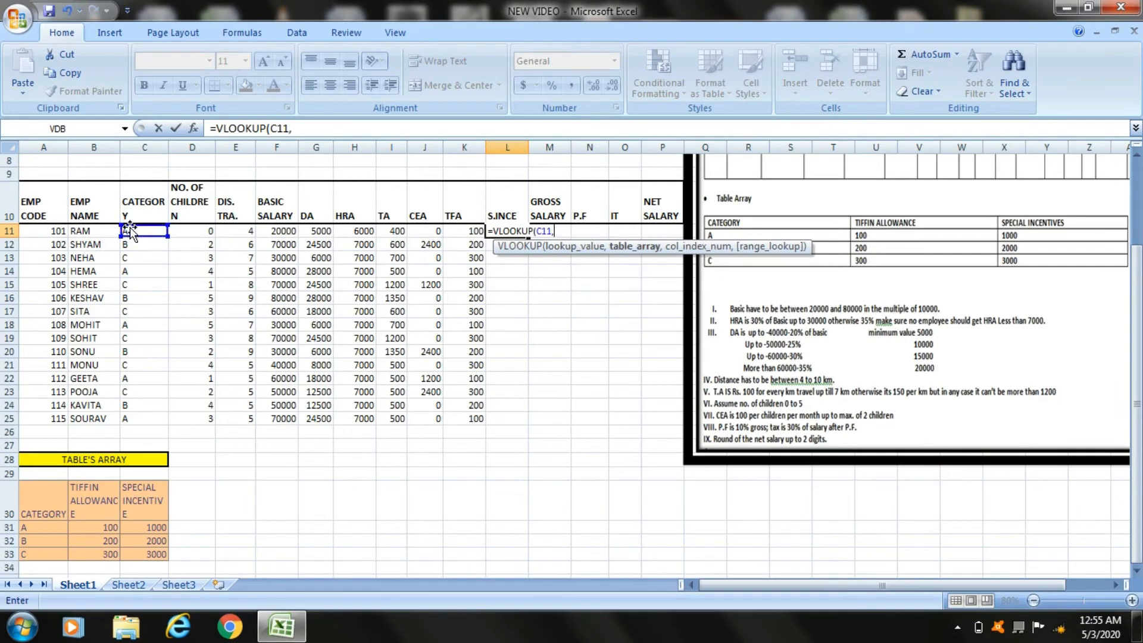
Complete L11's VLOOKUP with absolute table array $A$31:$C$33, column index 3 and FALSE for an exact match, and fill it down to L25
{"action": "left_click_drag", "start_coordinate": [28, 527], "coordinate": [137, 559]}
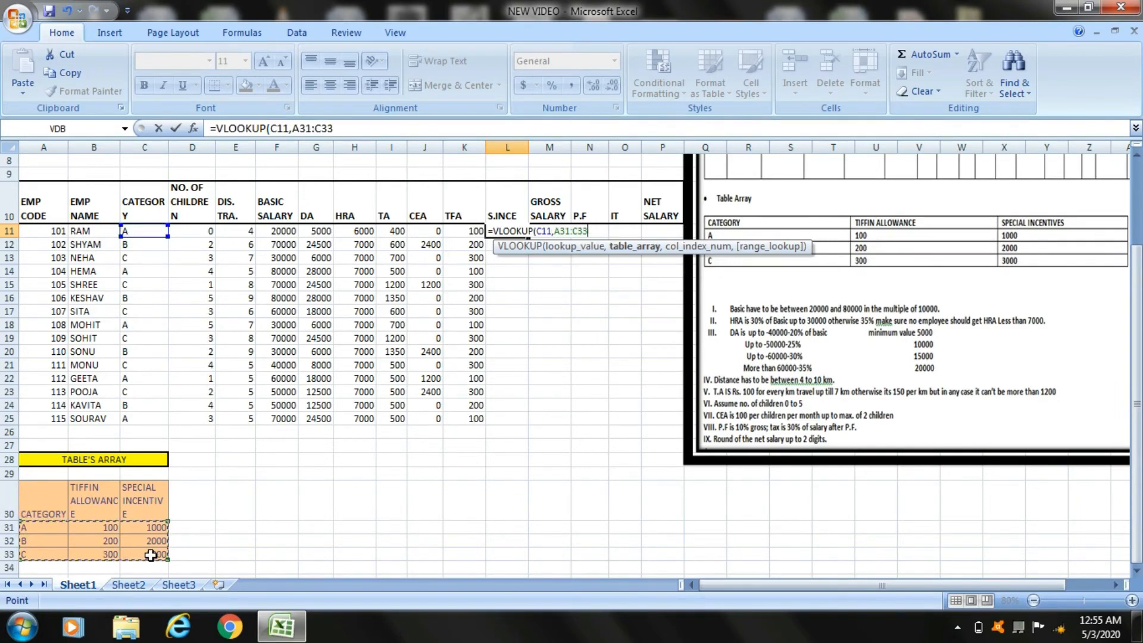
{"action": "key", "text": "F4"}
{"action": "type", "text": ","}
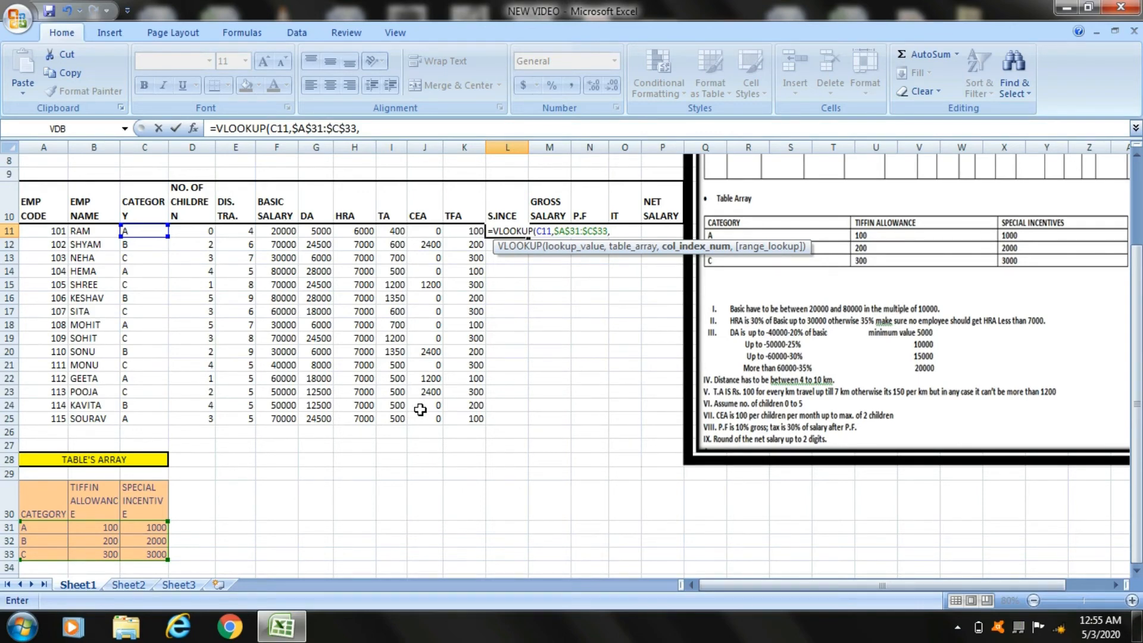
{"action": "type", "text": "3,"}
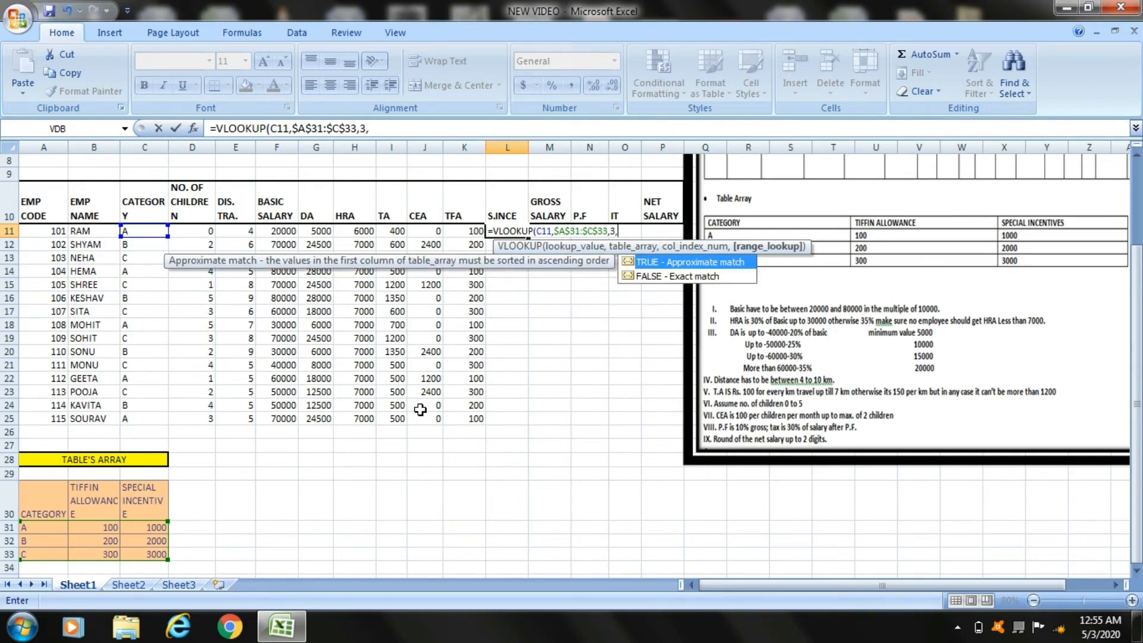
{"action": "double_click", "coordinate": [660, 280]}
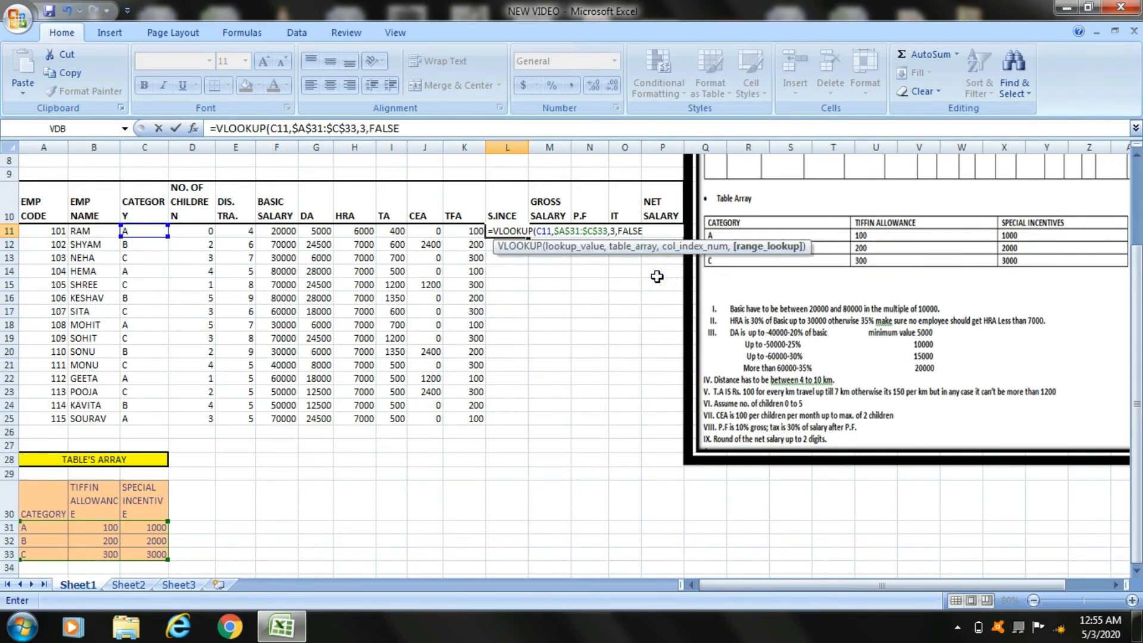
{"action": "key", "text": "Return"}
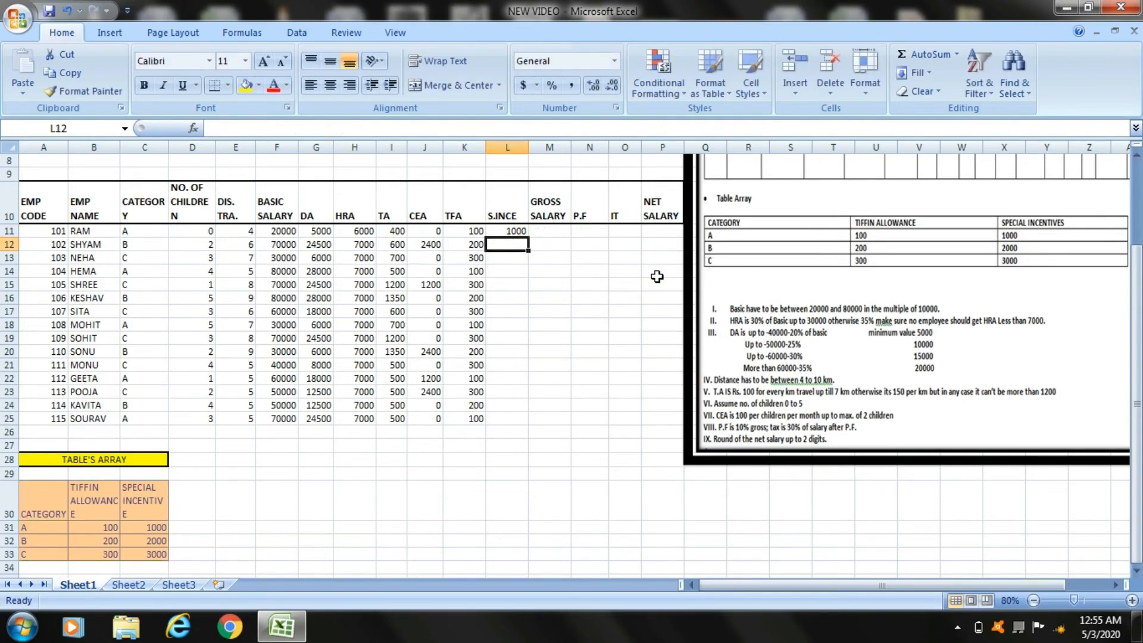
{"action": "left_click", "coordinate": [521, 230]}
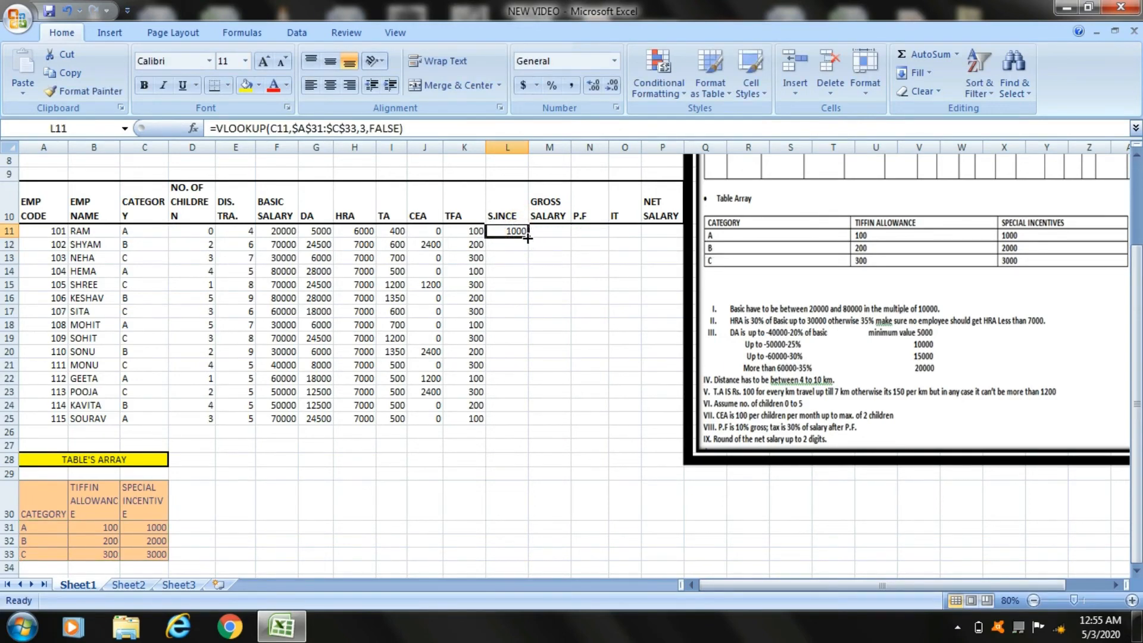
{"action": "left_click_drag", "start_coordinate": [528, 237], "coordinate": [531, 424]}
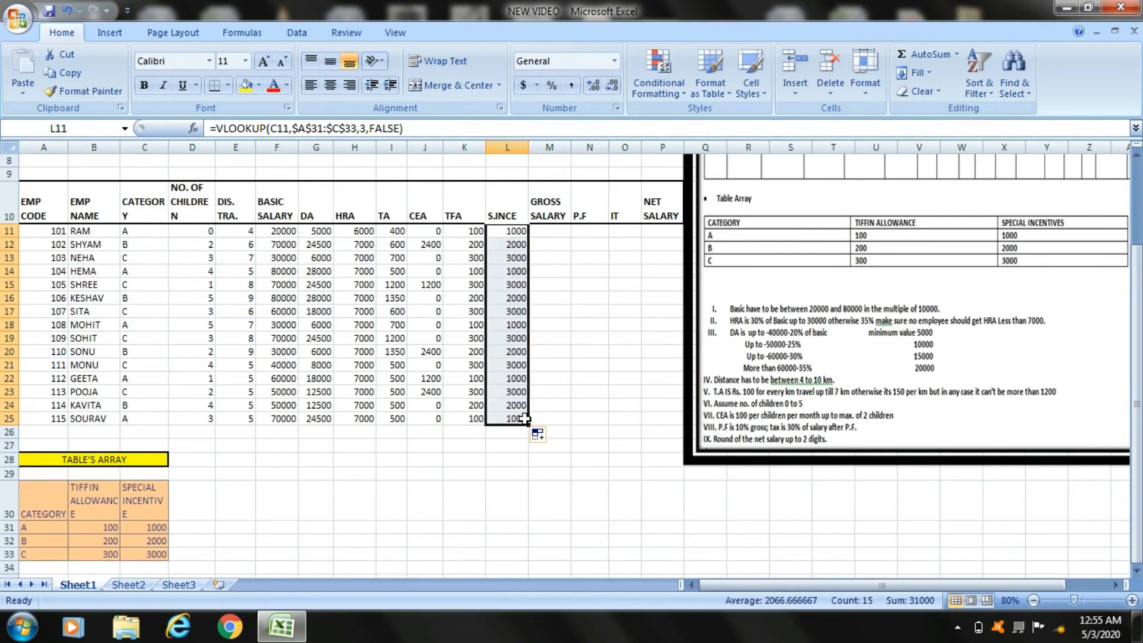
Calculate the gross salary in M11 with =SUM(F11:L11) and fill the formula down the column to M25
{"action": "left_click", "coordinate": [549, 232]}
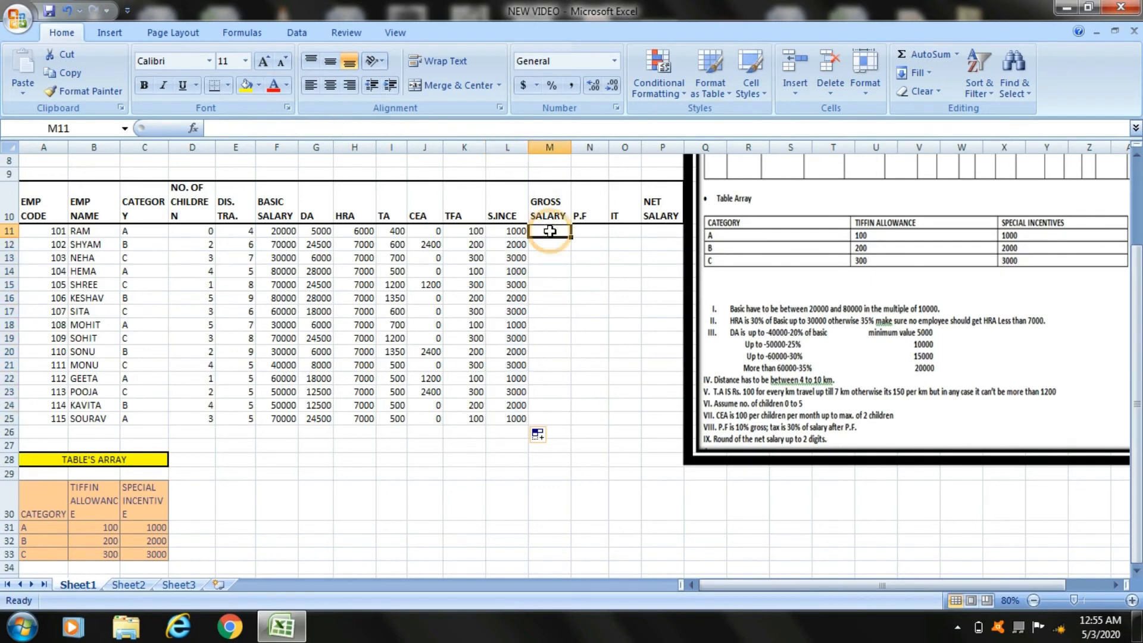
{"action": "type", "text": "="}
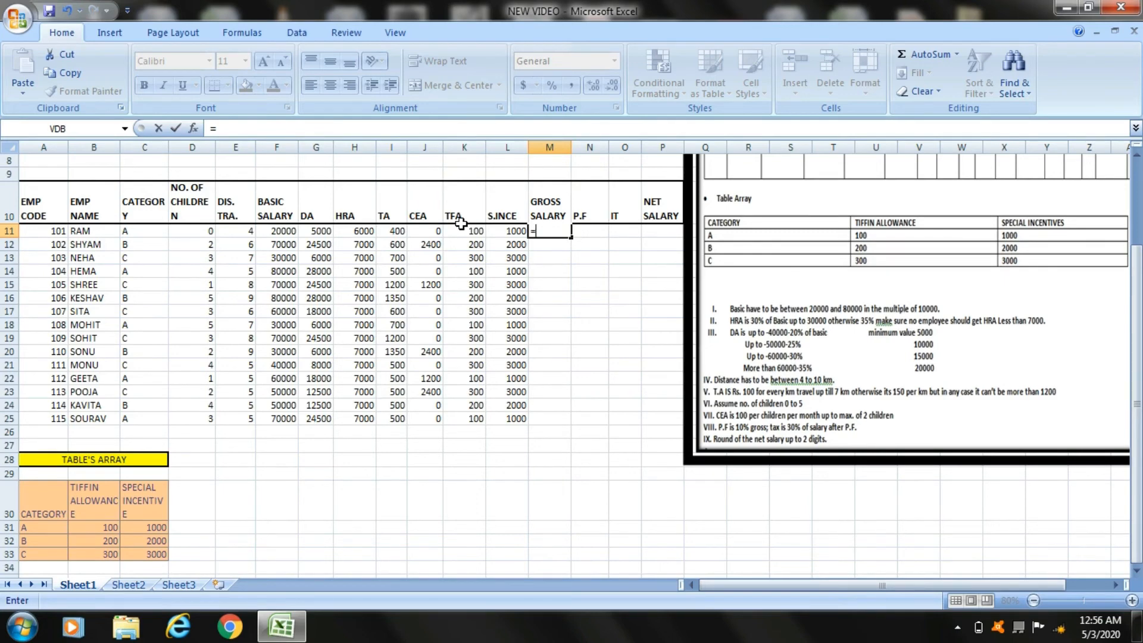
{"action": "type", "text": "SUM"}
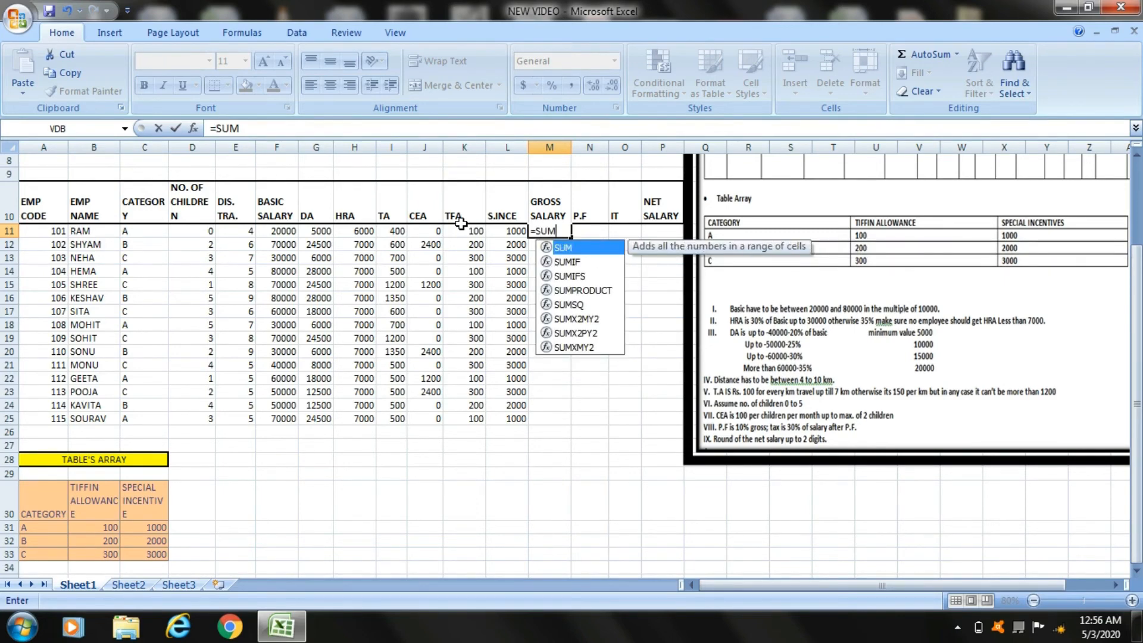
{"action": "double_click", "coordinate": [588, 250]}
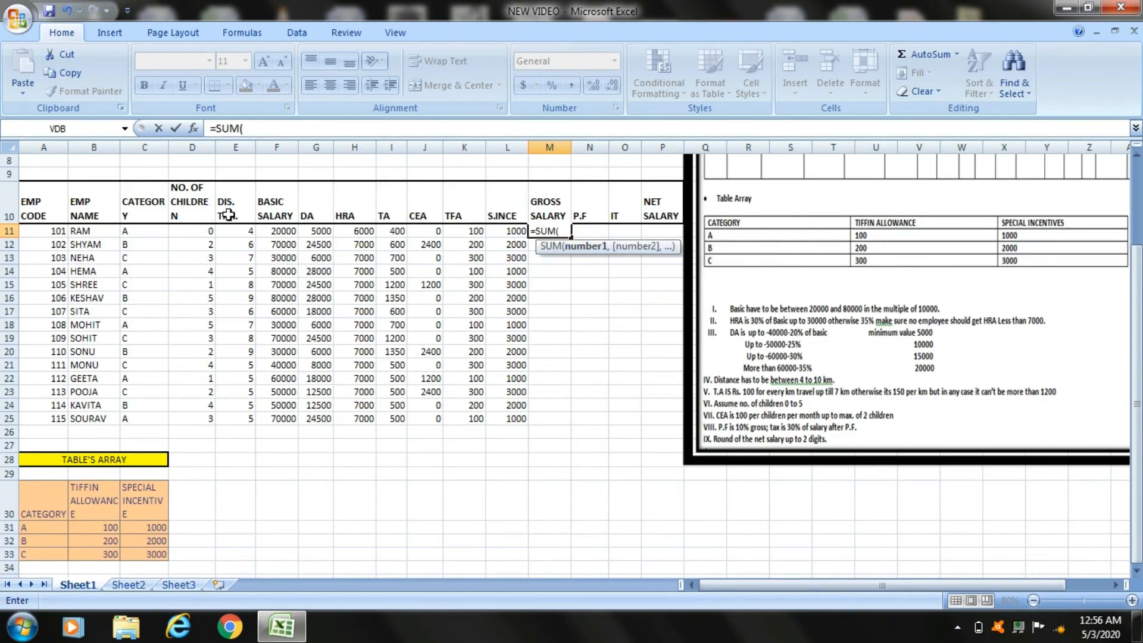
{"action": "left_click_drag", "start_coordinate": [261, 229], "coordinate": [504, 232]}
{"action": "type", "text": ")"}
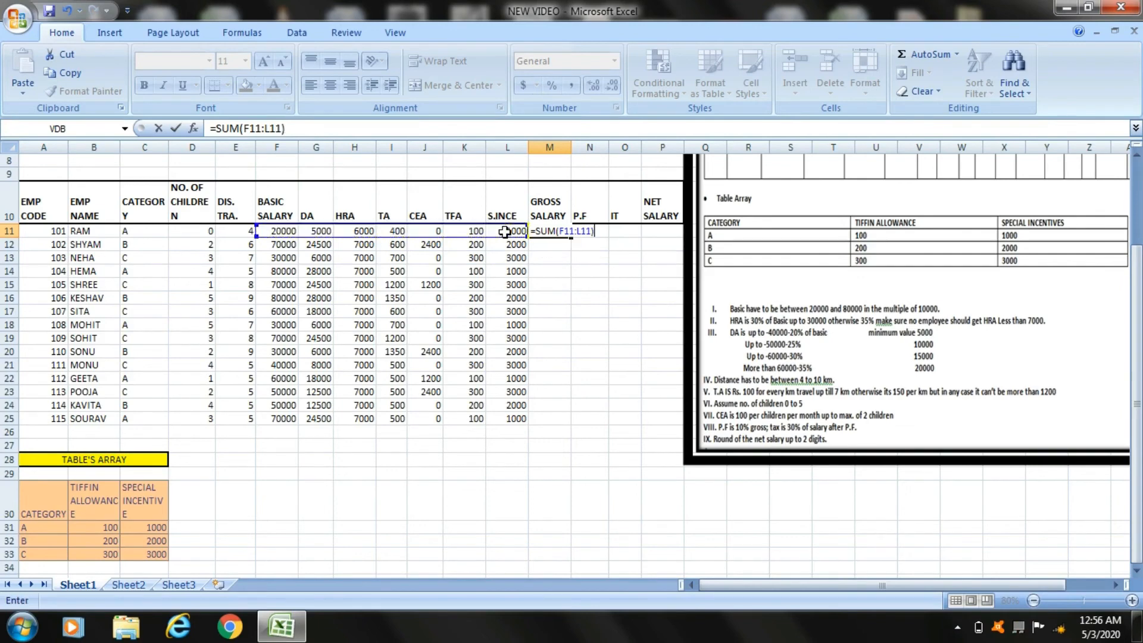
{"action": "key", "text": "Return"}
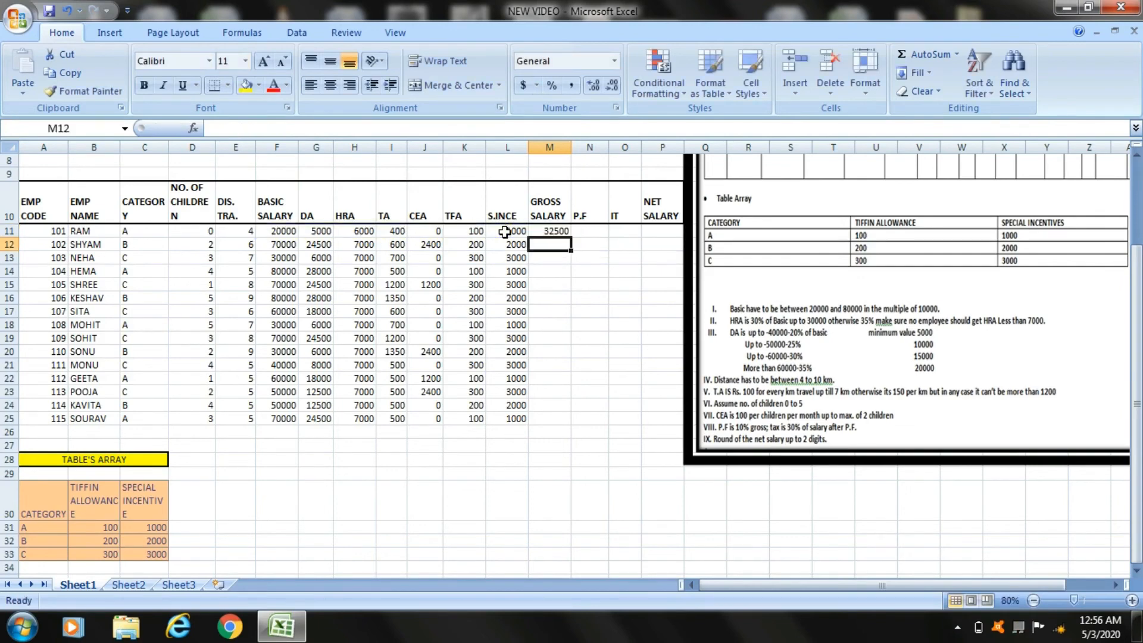
{"action": "left_click", "coordinate": [551, 231]}
{"action": "left_click_drag", "start_coordinate": [570, 237], "coordinate": [568, 423]}
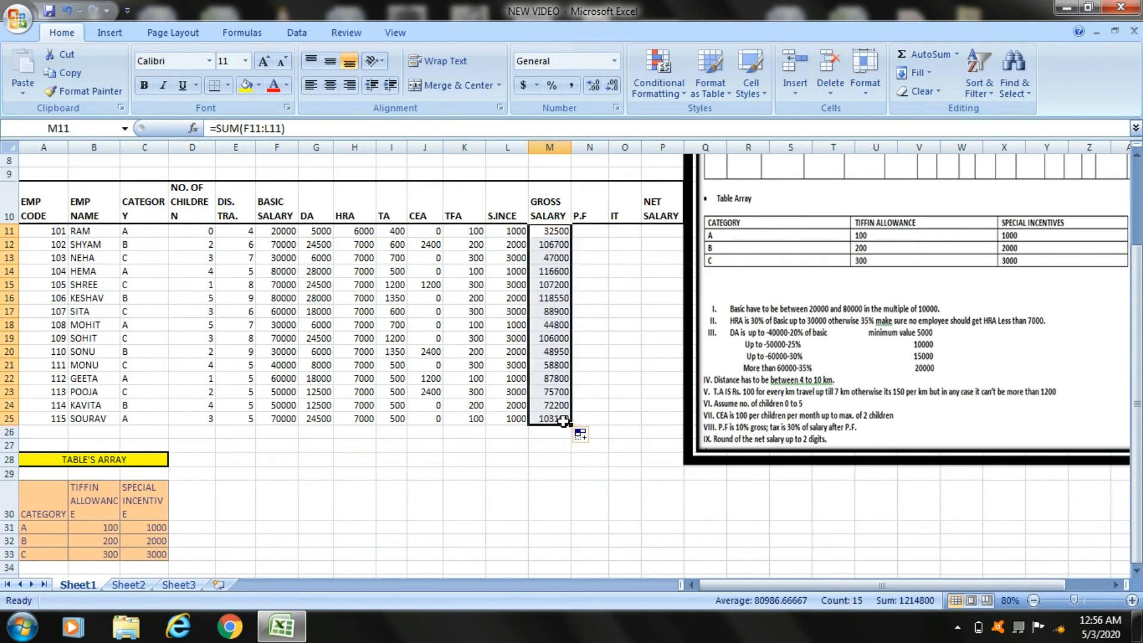
Calculate the P.F in N11 as 10% of gross salary with =0.10*M11 and fill the formula down to N25
{"action": "left_click", "coordinate": [588, 231]}
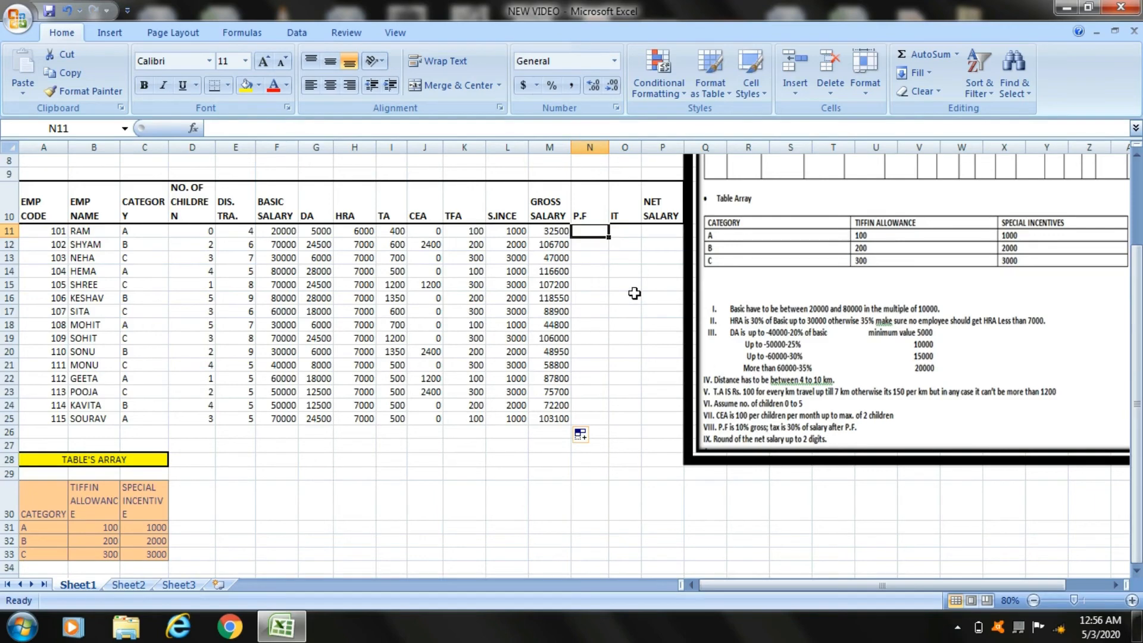
{"action": "type", "text": "="}
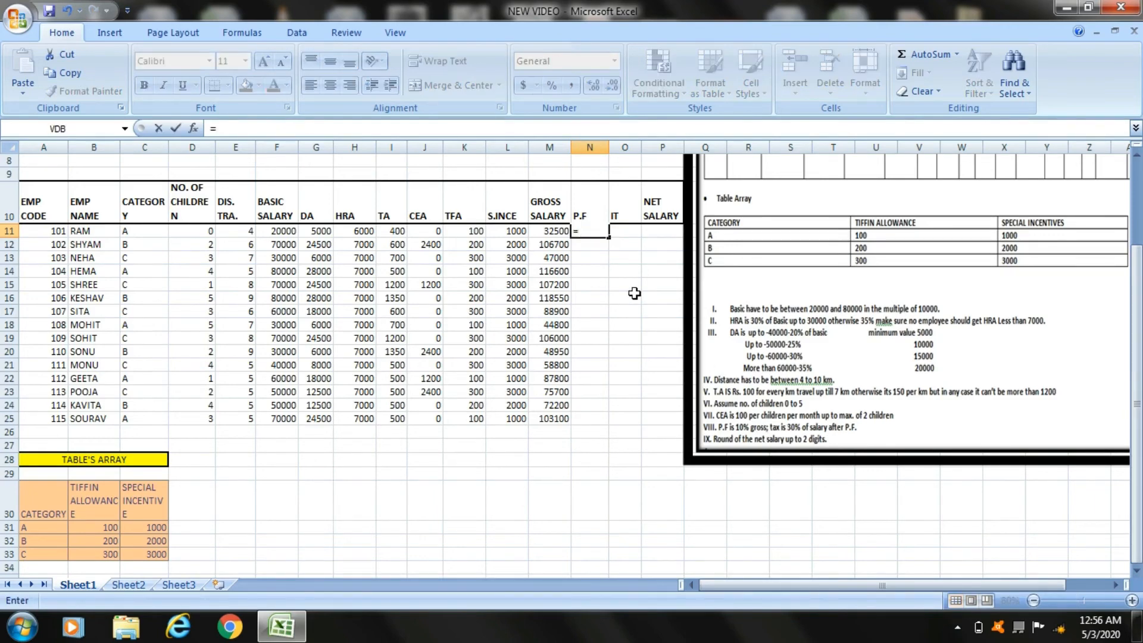
{"action": "type", "text": "0.10*"}
{"action": "left_click", "coordinate": [558, 230]}
{"action": "key", "text": "Return"}
{"action": "left_click", "coordinate": [598, 233]}
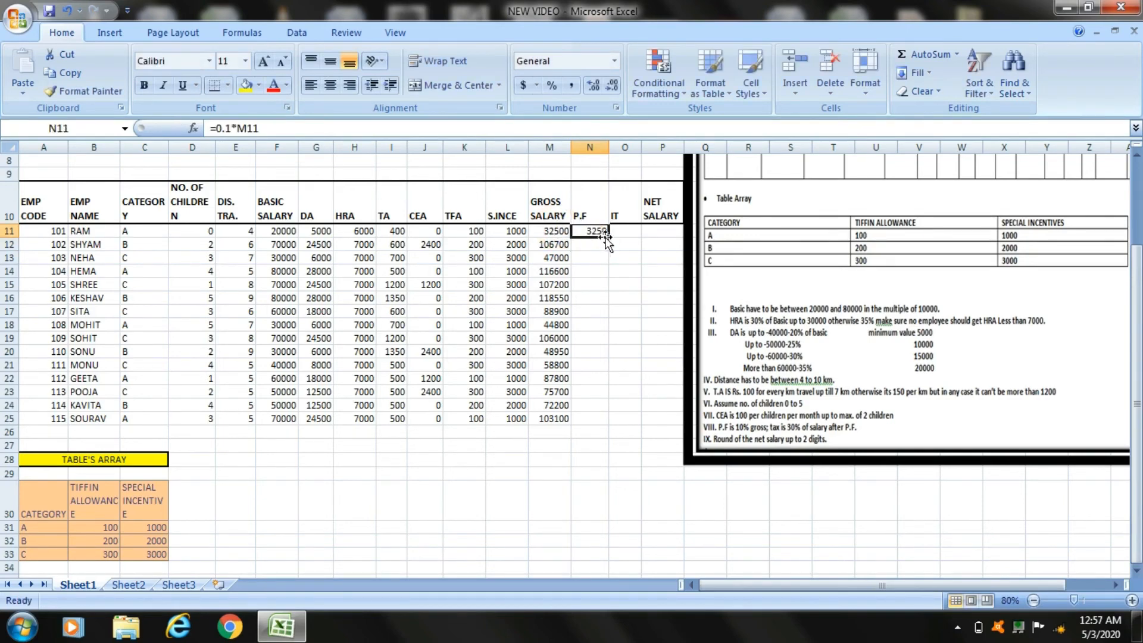
{"action": "left_click_drag", "start_coordinate": [609, 238], "coordinate": [595, 428]}
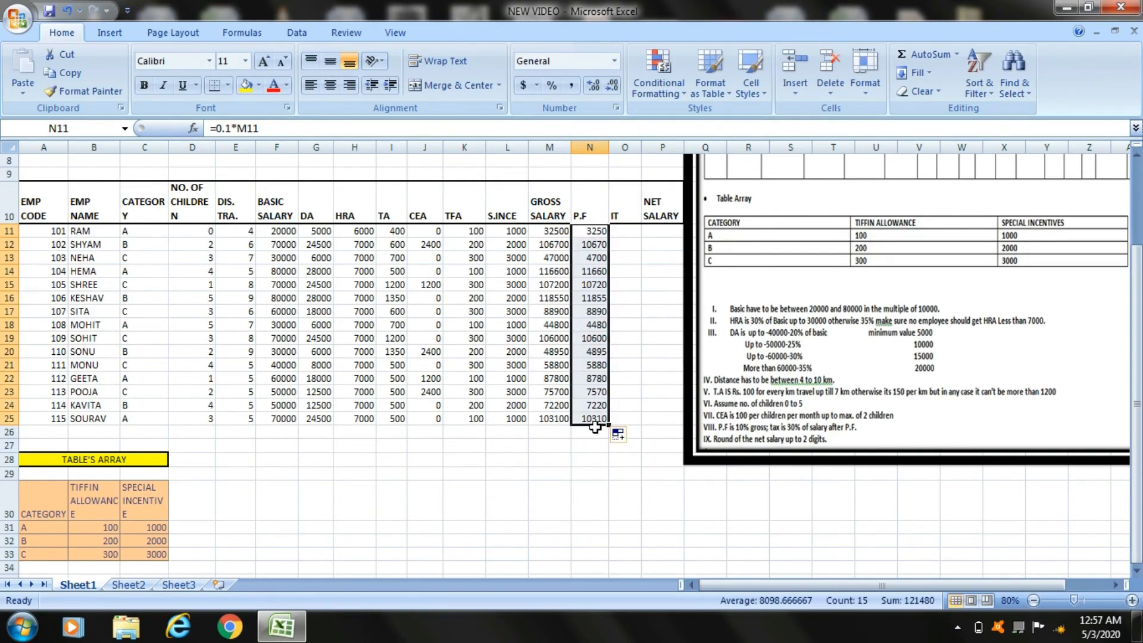
Calculate the IT in O11 as 30% of salary after P.F with =0.30*(M11-N11) and fill it down to O25
{"action": "left_click", "coordinate": [632, 230]}
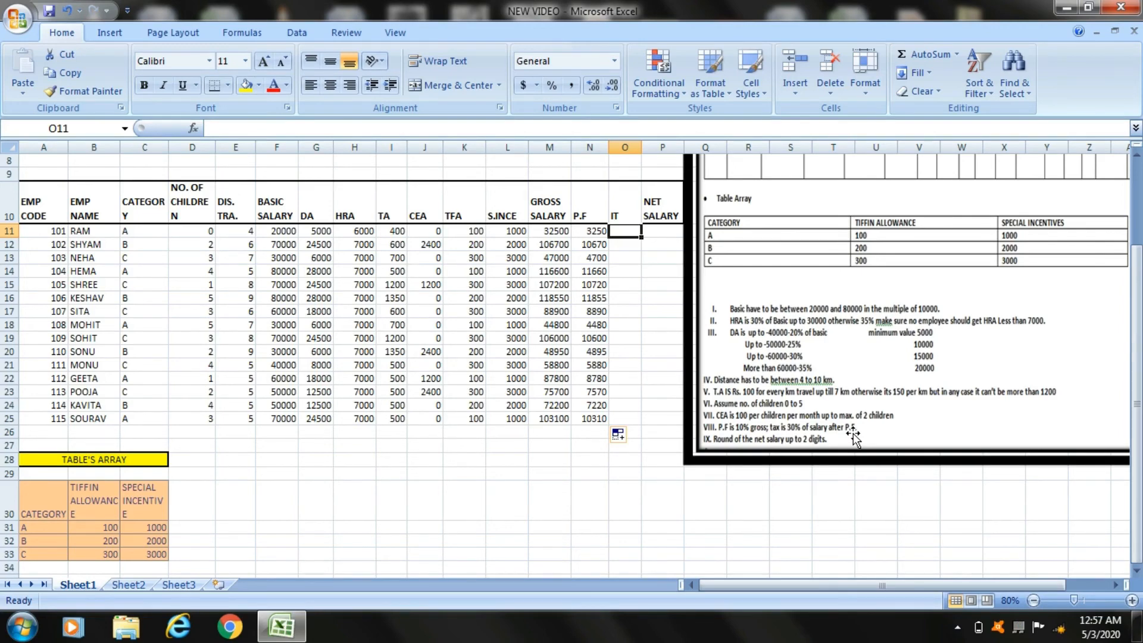
{"action": "type", "text": "="}
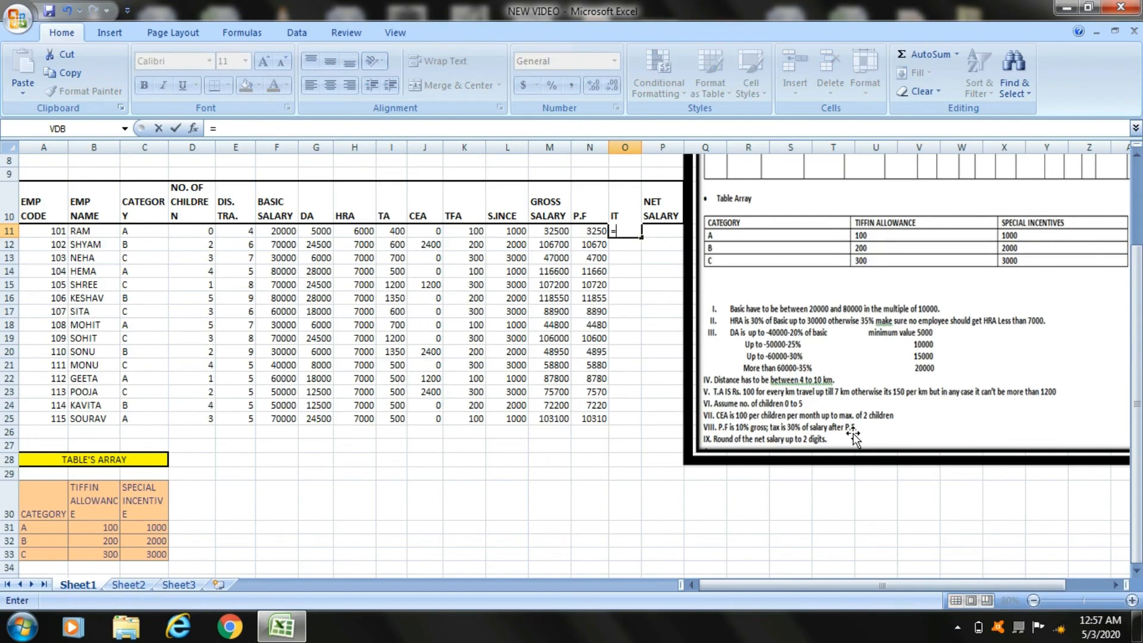
{"action": "type", "text": "0.30(*("}
{"action": "left_click", "coordinate": [562, 232]}
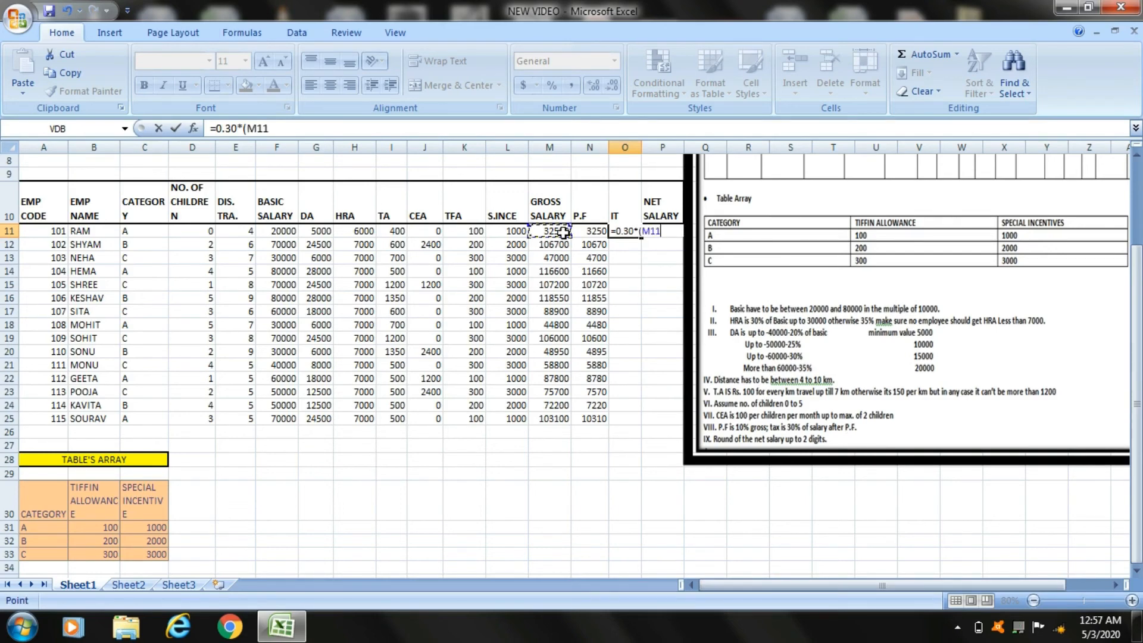
{"action": "type", "text": "-"}
{"action": "left_click", "coordinate": [588, 232]}
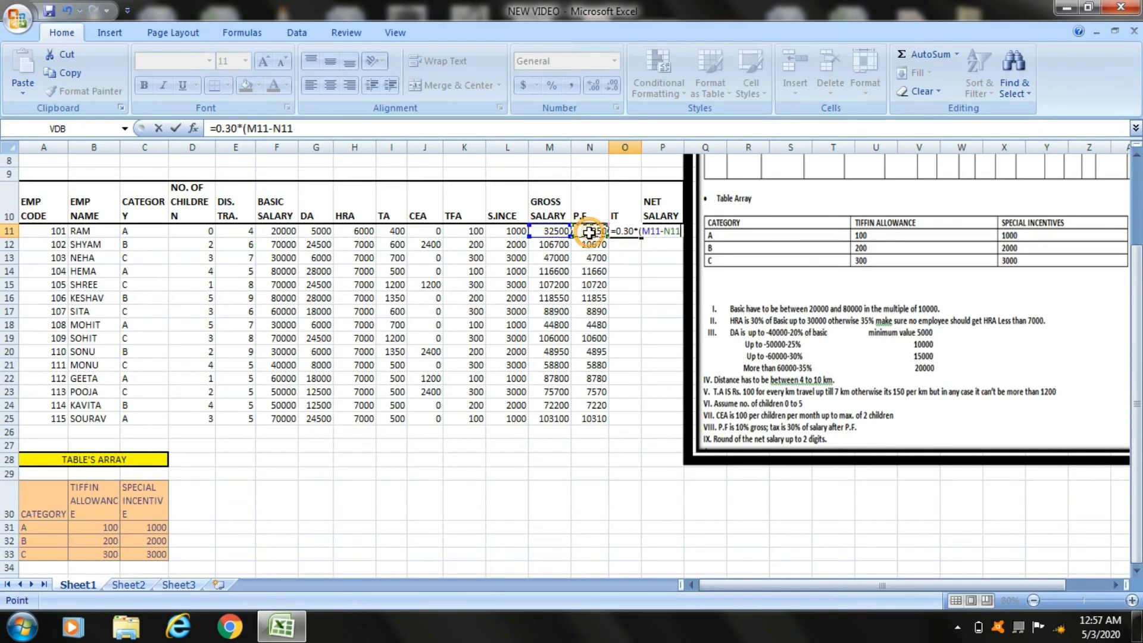
{"action": "type", "text": ")"}
{"action": "key", "text": "Return"}
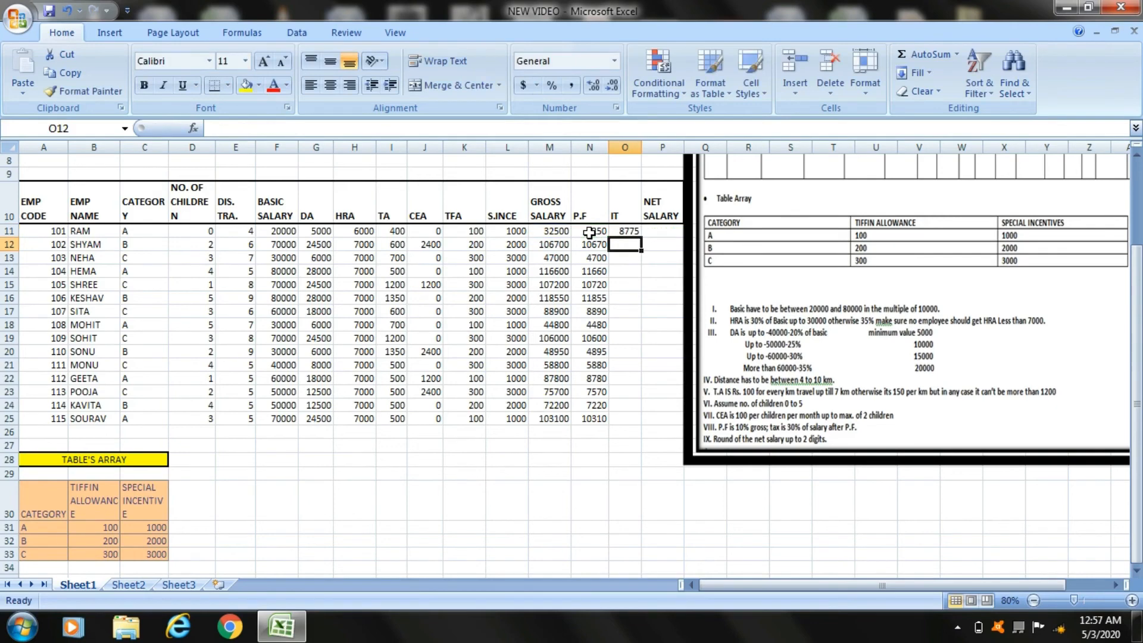
{"action": "left_click", "coordinate": [620, 228]}
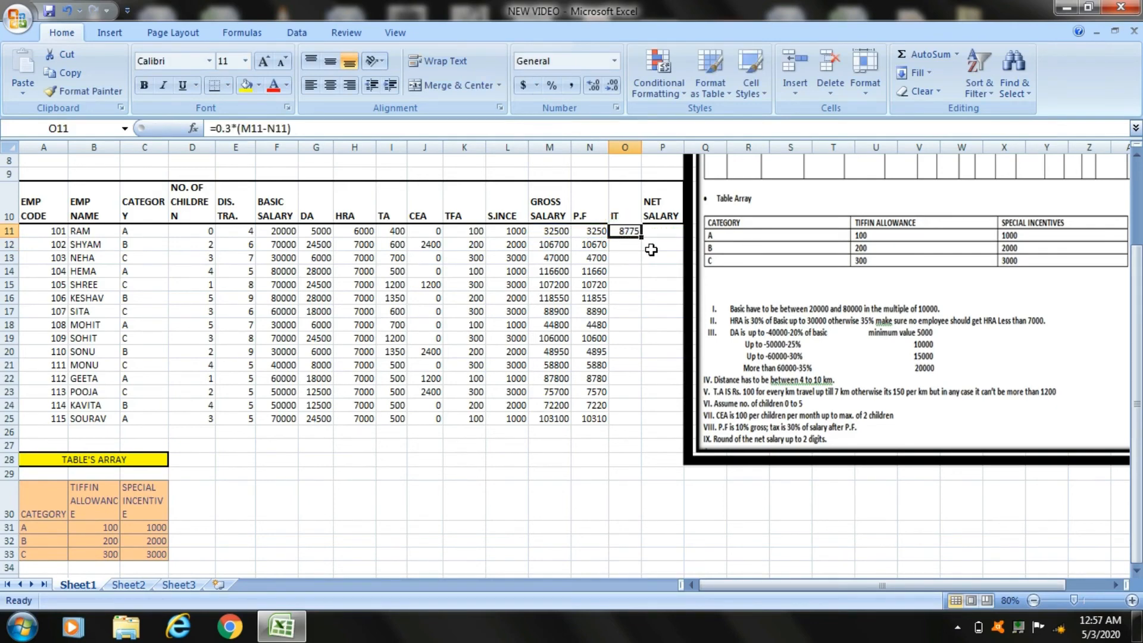
{"action": "left_click_drag", "start_coordinate": [641, 237], "coordinate": [660, 426]}
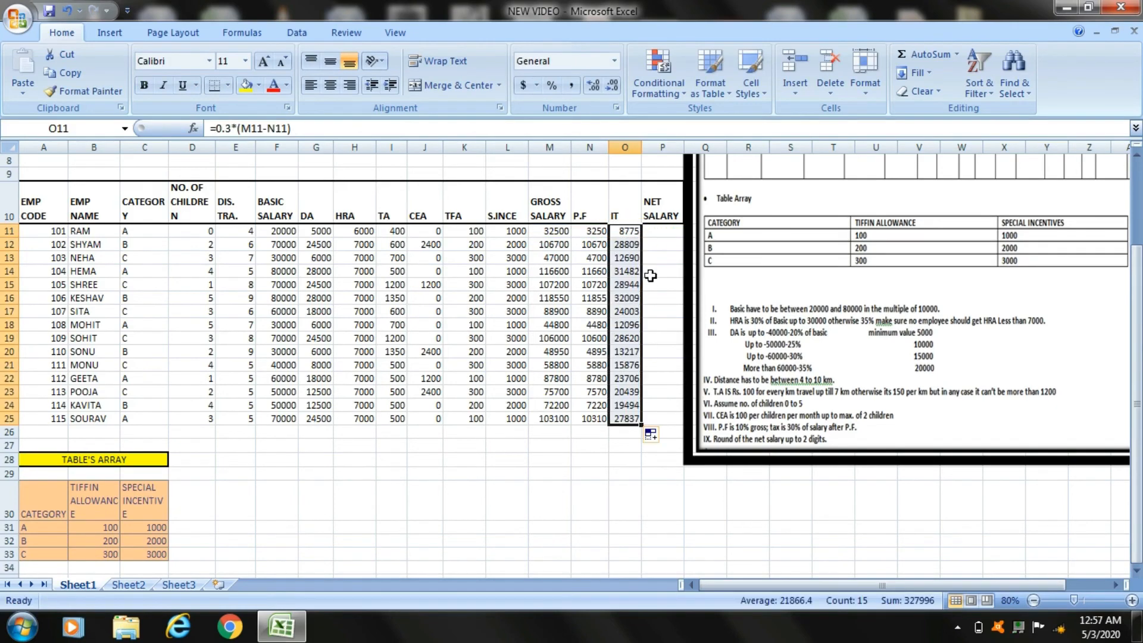
Enter the first employee's net salary formula in P11 as gross salary minus P.F and IT, =M11-N11-O11
{"action": "left_click", "coordinate": [656, 230]}
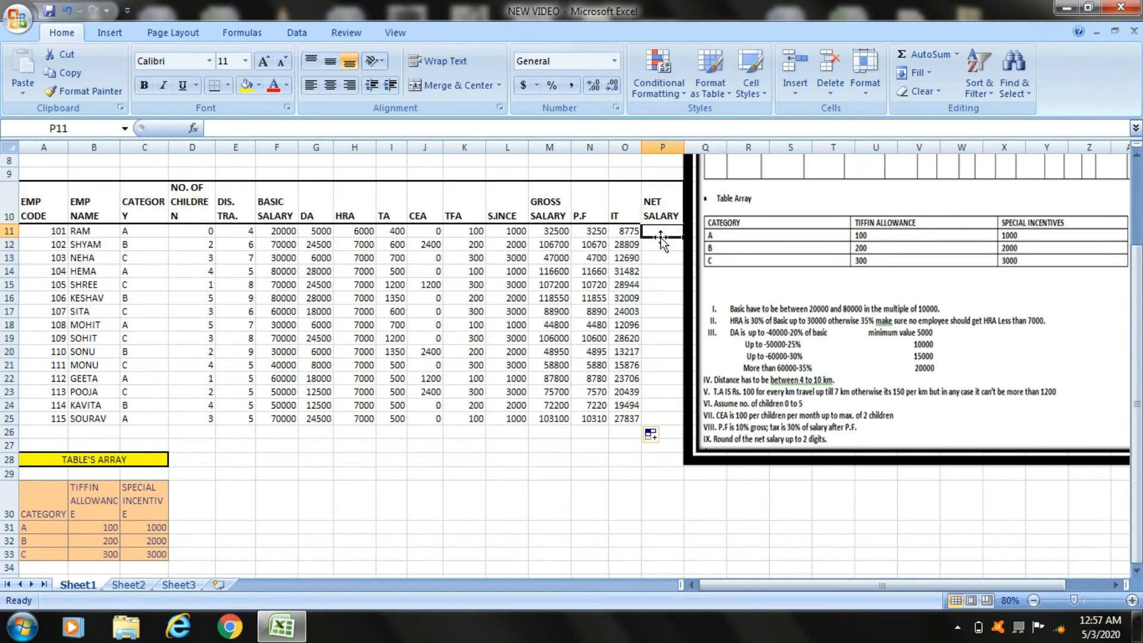
{"action": "type", "text": "="}
{"action": "left_click", "coordinate": [566, 231]}
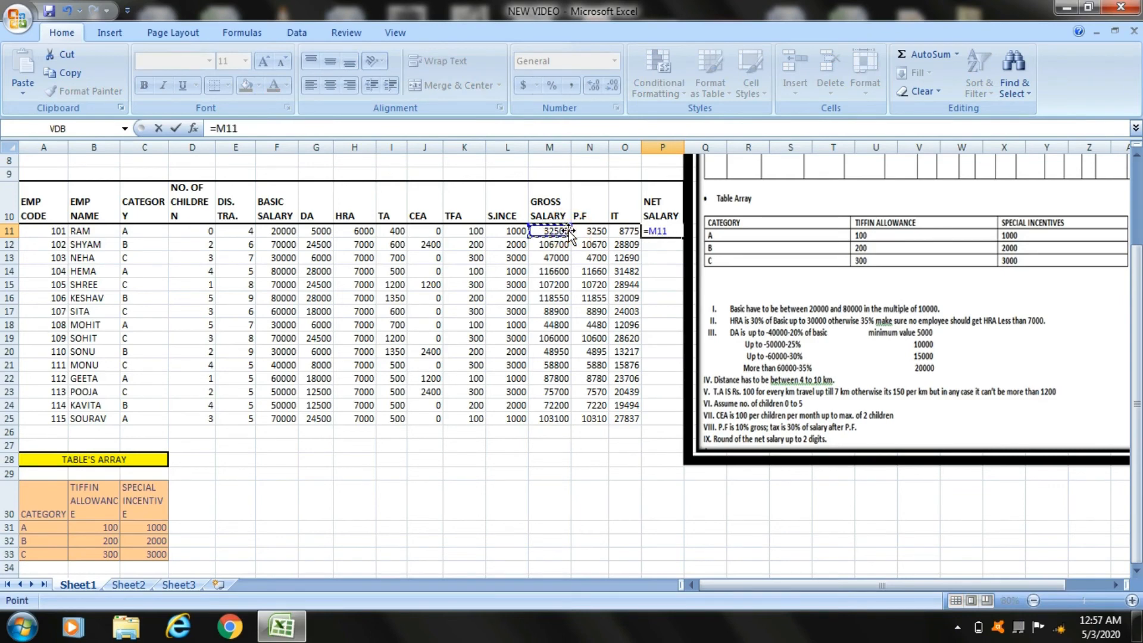
{"action": "type", "text": "-"}
{"action": "left_click", "coordinate": [584, 229]}
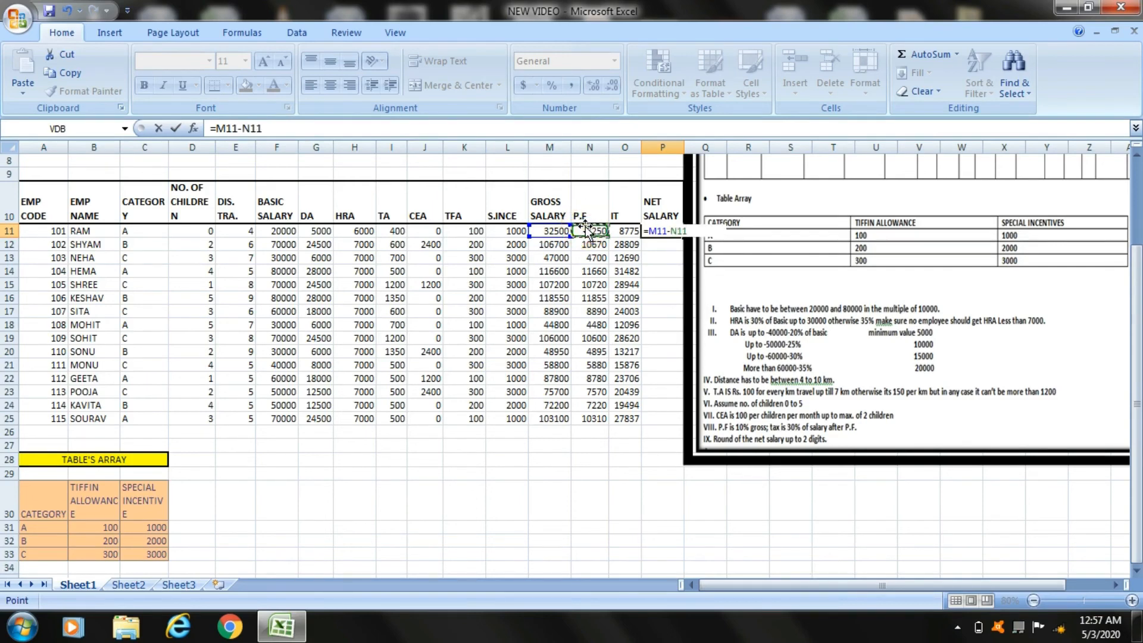
{"action": "type", "text": "-"}
{"action": "left_click", "coordinate": [619, 231]}
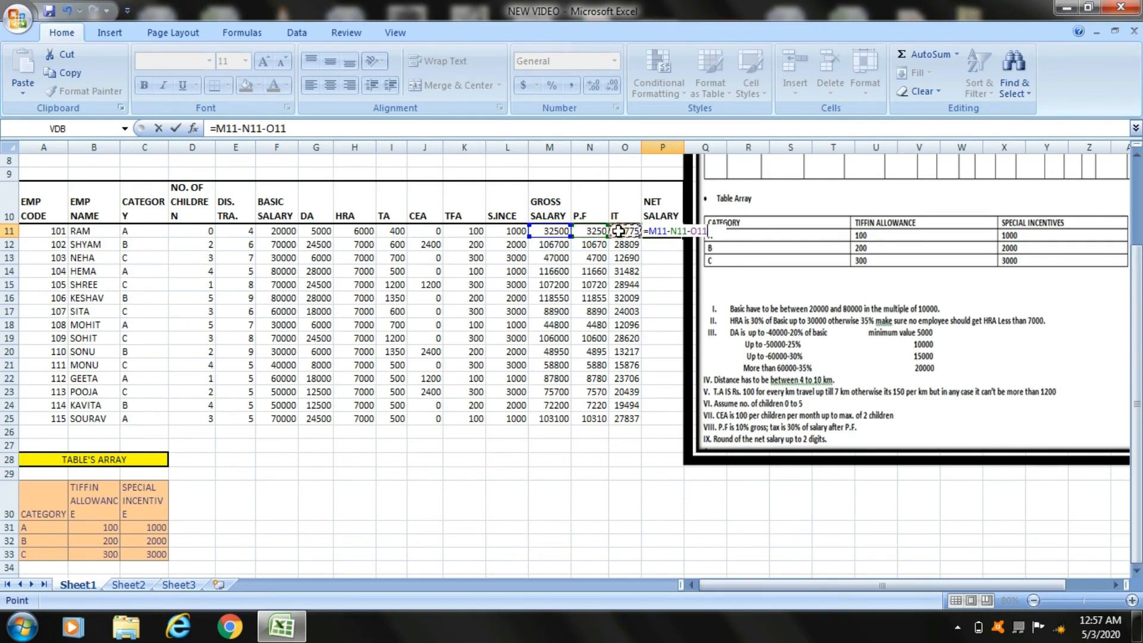
{"action": "key", "text": "Return"}
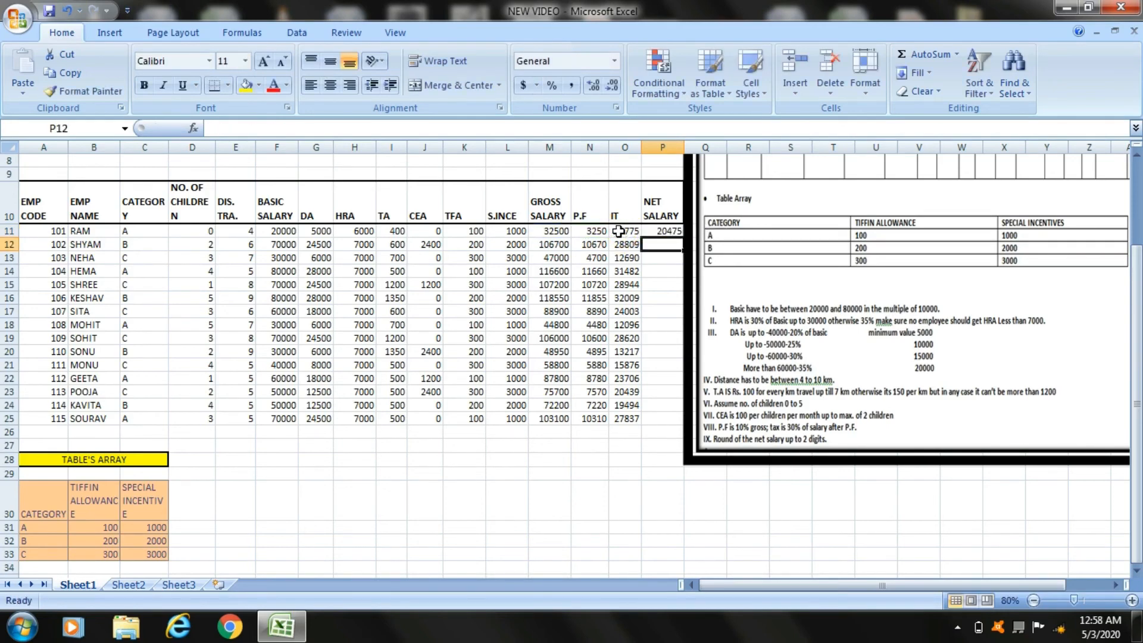
Shift the question picture clear of the NET SALARY column and fill P11's formula down to P25
{"action": "left_click", "coordinate": [667, 230]}
{"action": "left_click_drag", "start_coordinate": [711, 236], "coordinate": [732, 284]}
{"action": "left_click", "coordinate": [679, 233]}
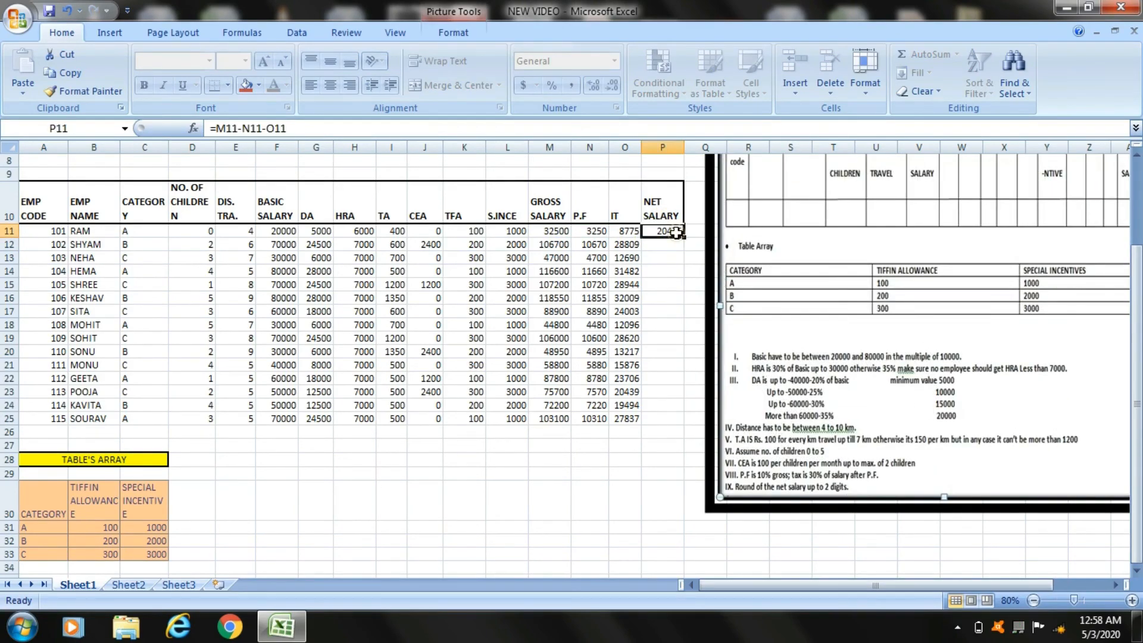
{"action": "left_click_drag", "start_coordinate": [682, 236], "coordinate": [679, 426]}
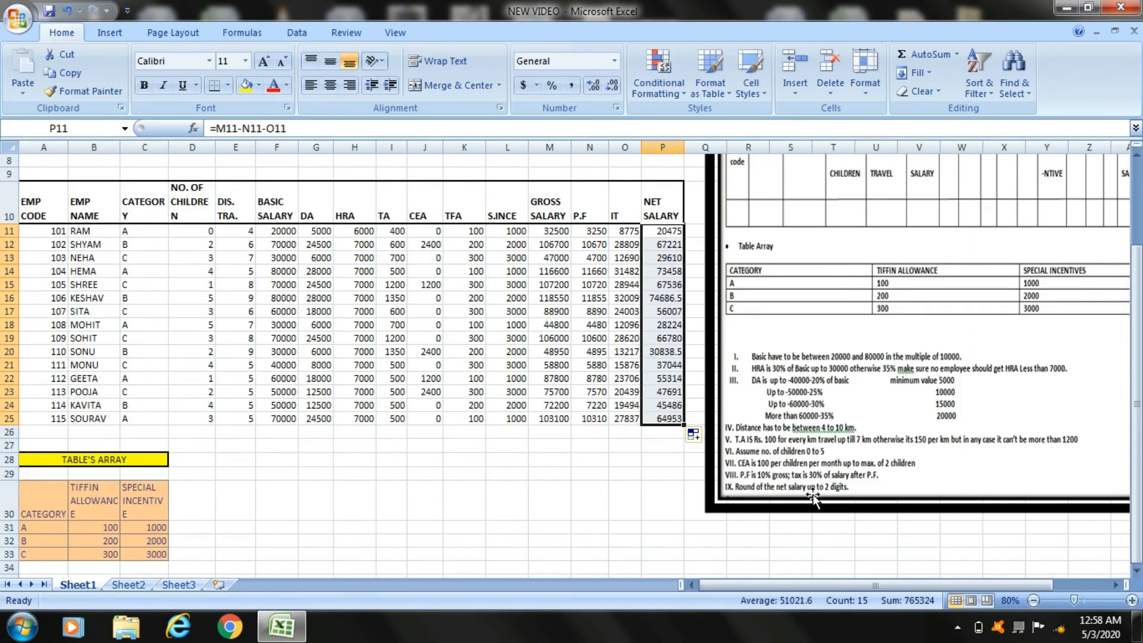
Format the net salaries in P11:P25 to show two decimal places
{"action": "left_click", "coordinate": [593, 88]}
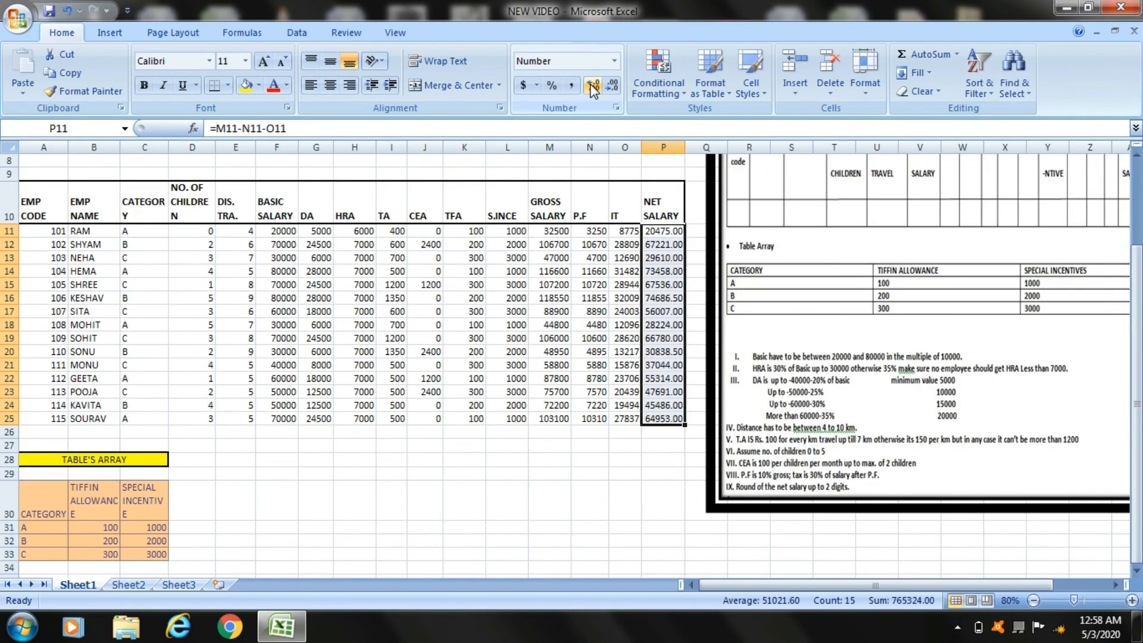
{"action": "left_click", "coordinate": [612, 88]}
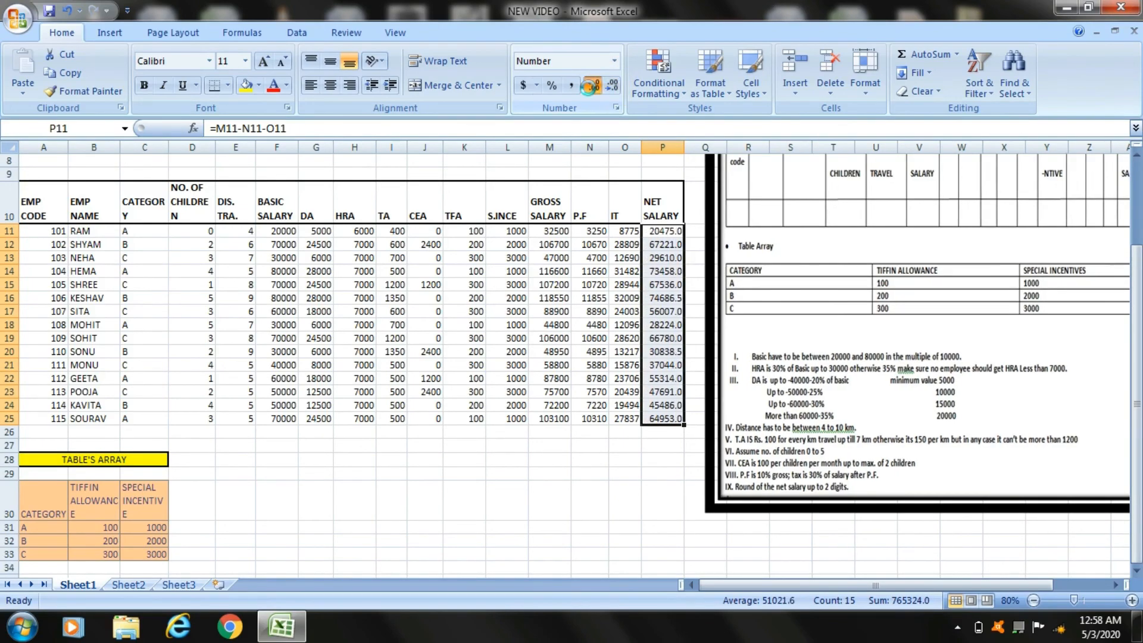
{"action": "left_click", "coordinate": [590, 88]}
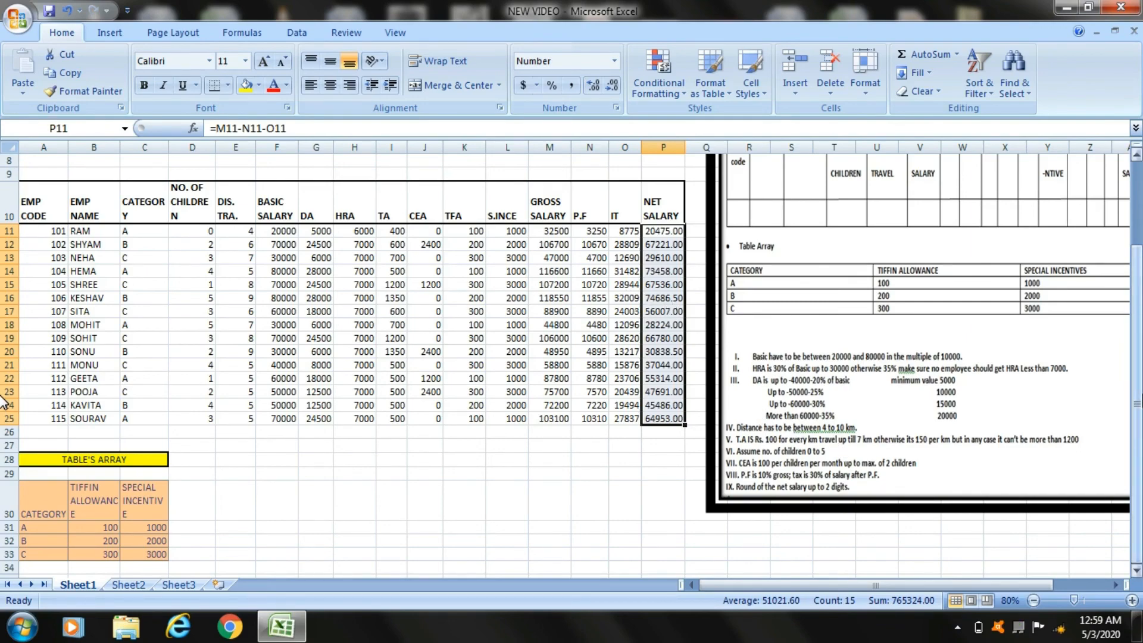
{"action": "scroll", "coordinate": [3, 399], "scroll_direction": "up", "scroll_amount": 2}
{"action": "scroll", "coordinate": [3, 348], "scroll_direction": "down", "scroll_amount": 1}
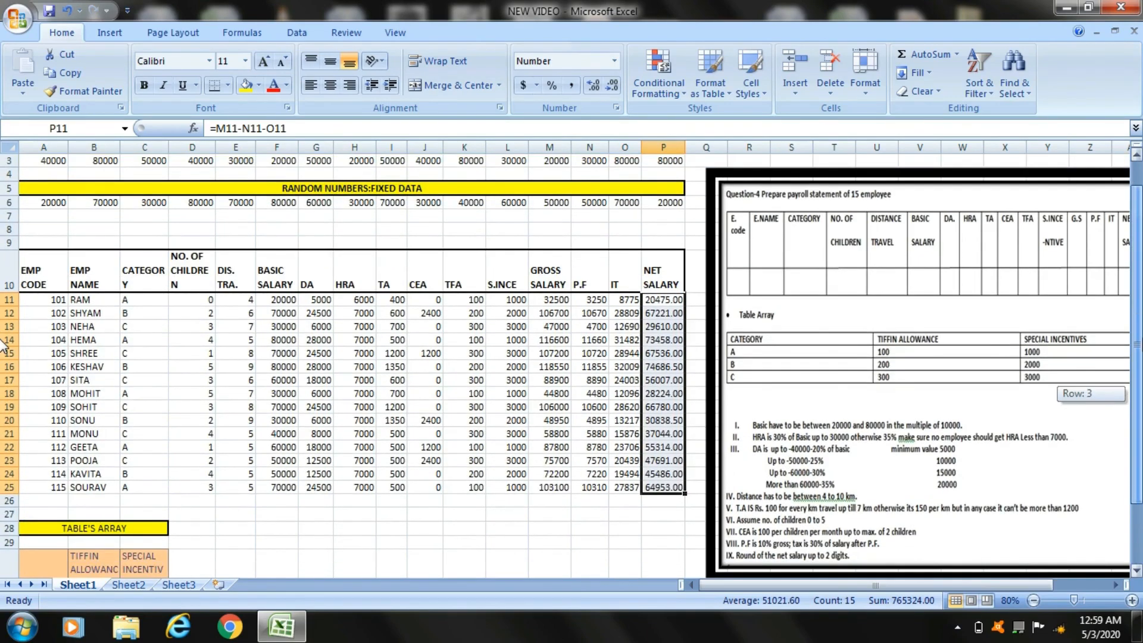
{"action": "scroll", "coordinate": [3, 342], "scroll_direction": "up", "scroll_amount": 1}
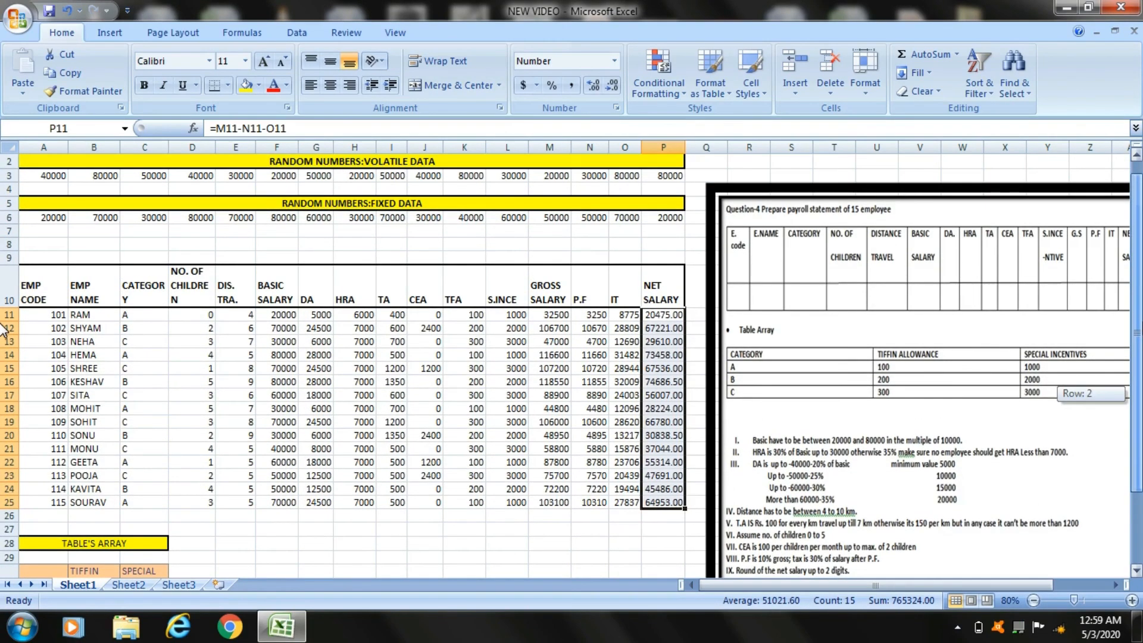